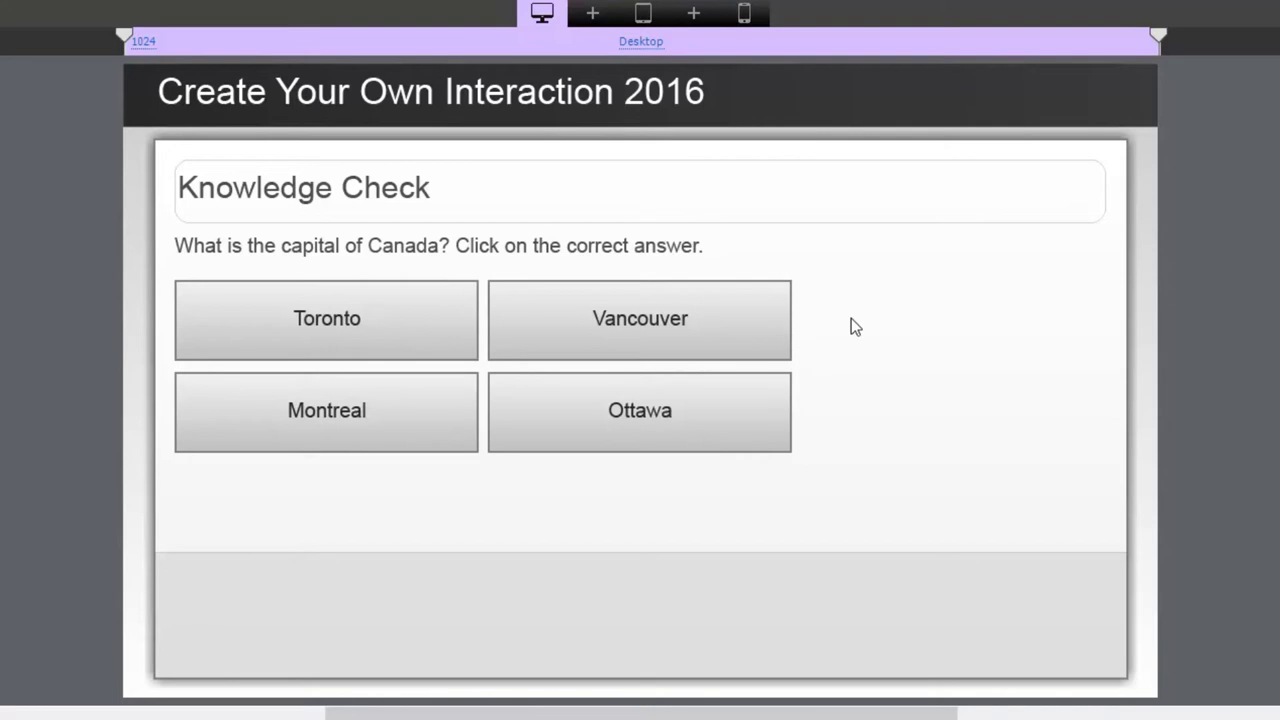
pyautogui.moveTo(1230, 300); pyautogui.dragTo(377, 416)
pyautogui.moveTo(979, 432); pyautogui.dragTo(979, 431)
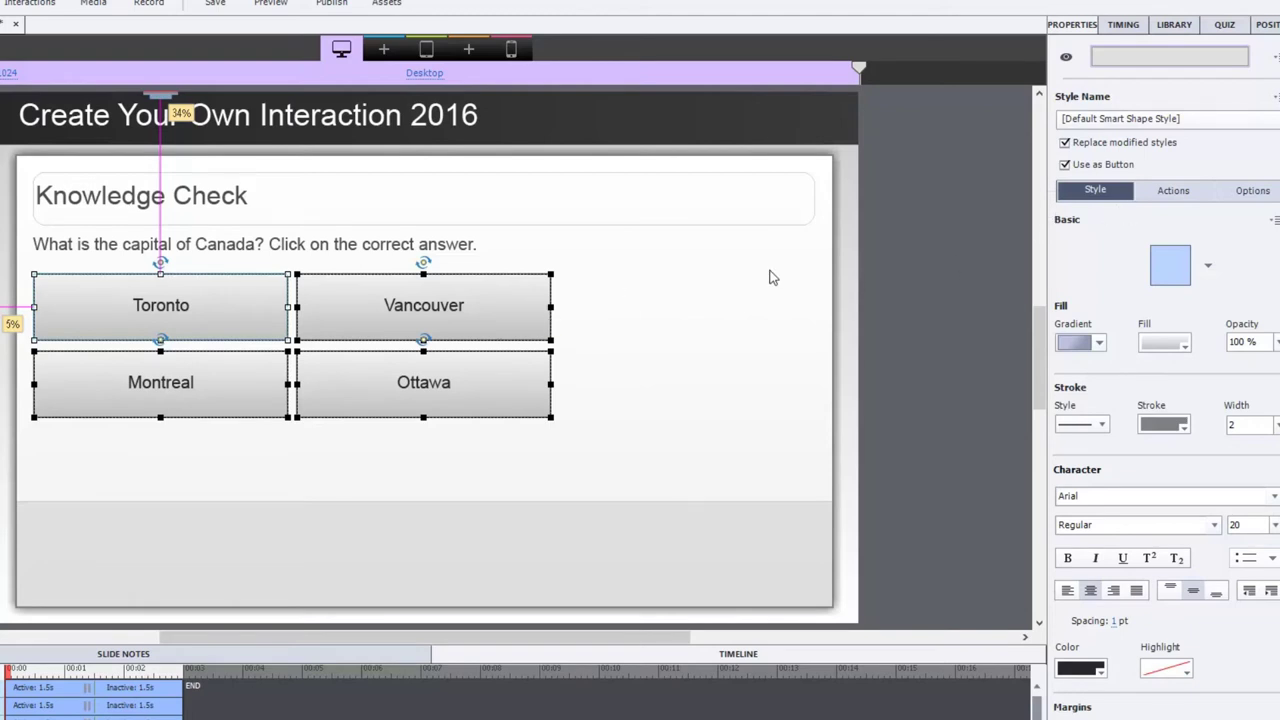
pyautogui.click(918, 313)
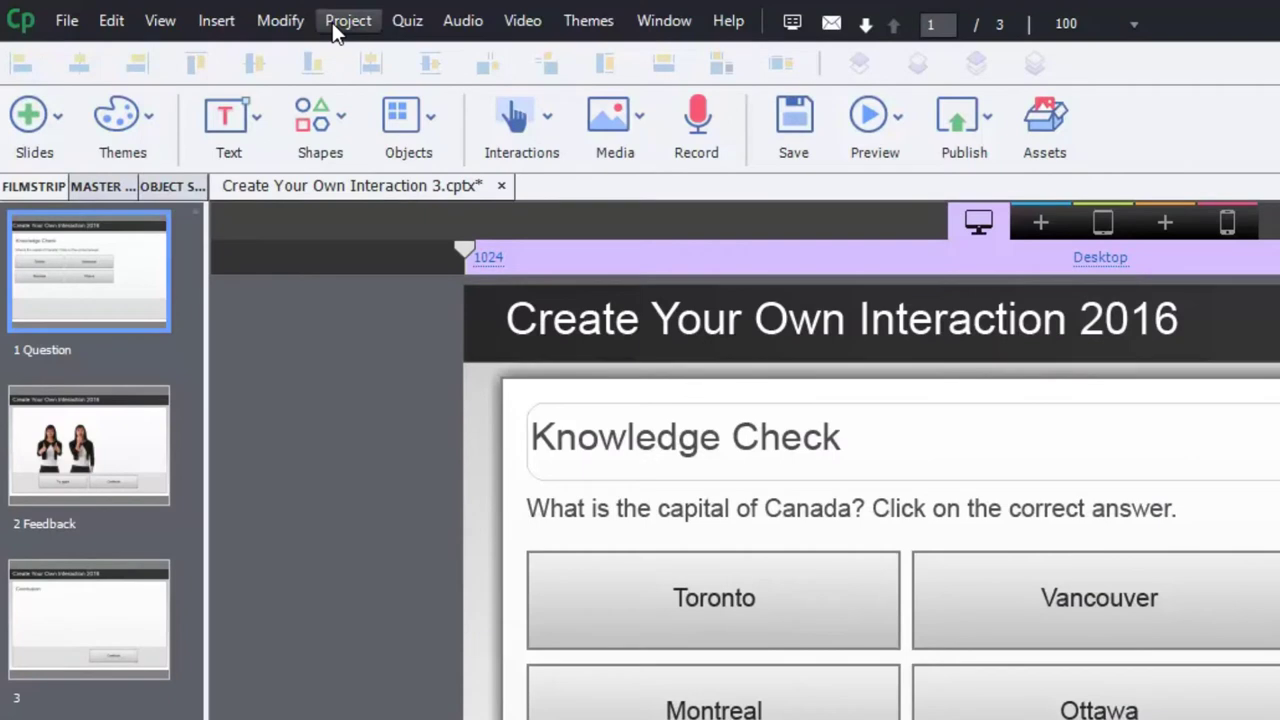
# Create a user variable named v_knowledge01 with an initial value of 0.
pyautogui.click(340, 22)
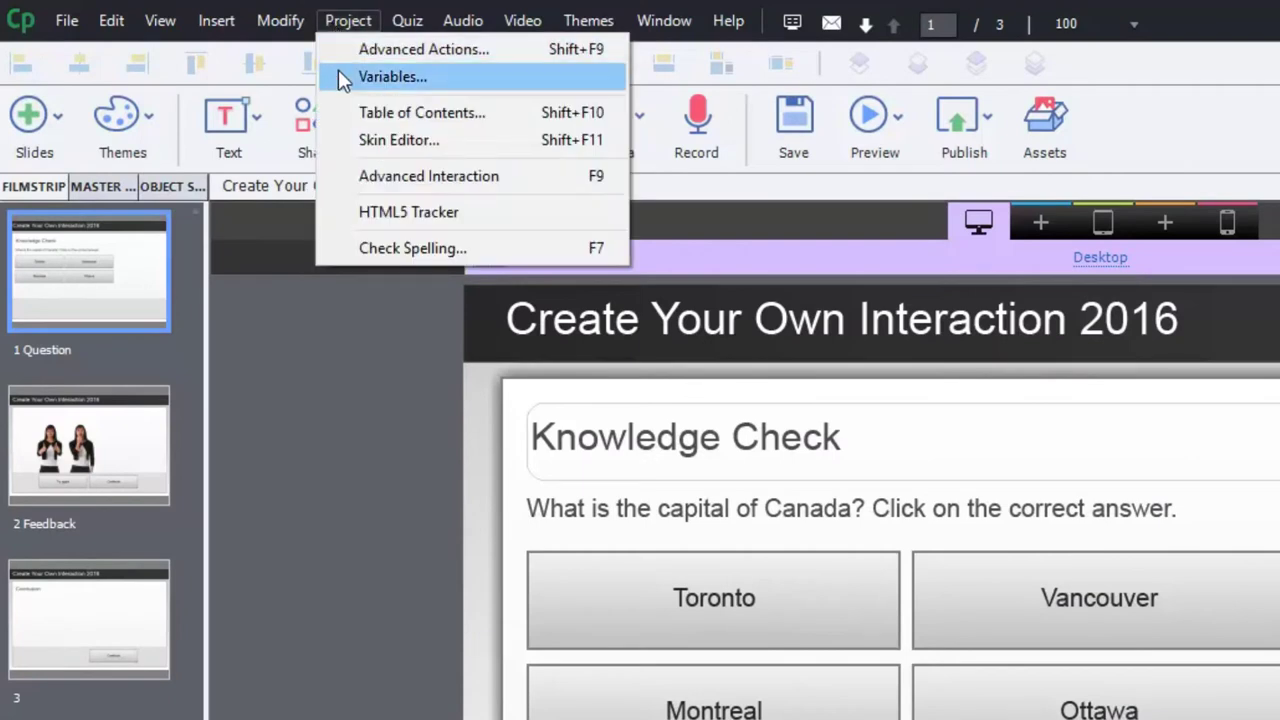
pyautogui.click(338, 69)
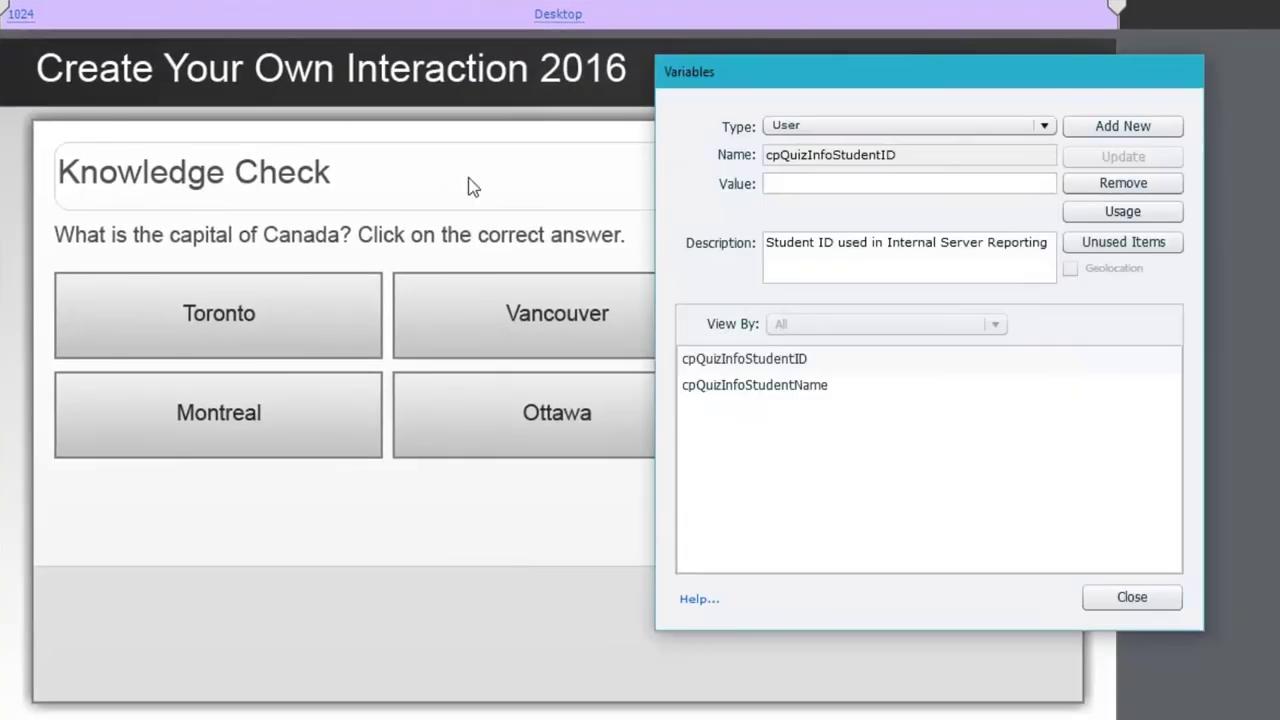
pyautogui.click(1120, 128)
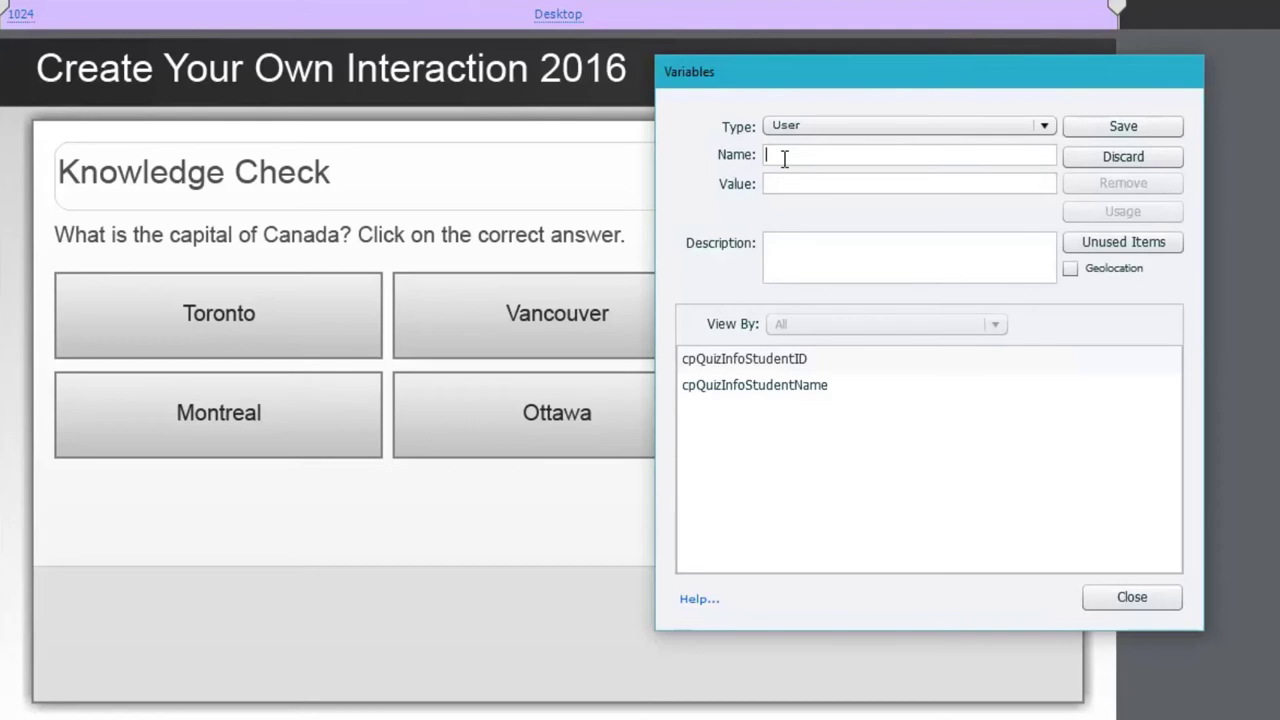
pyautogui.write('v_Knowledge01')
pyautogui.click(883, 184)
pyautogui.write('0')
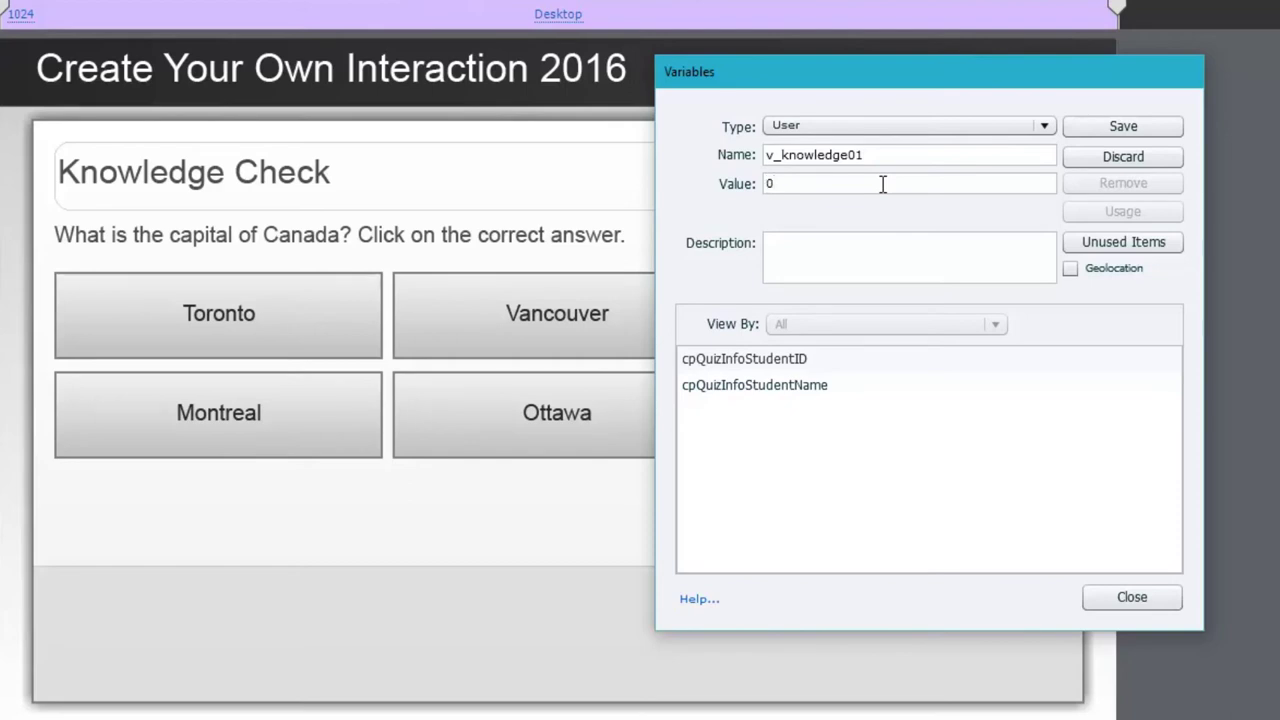
pyautogui.click(1143, 130)
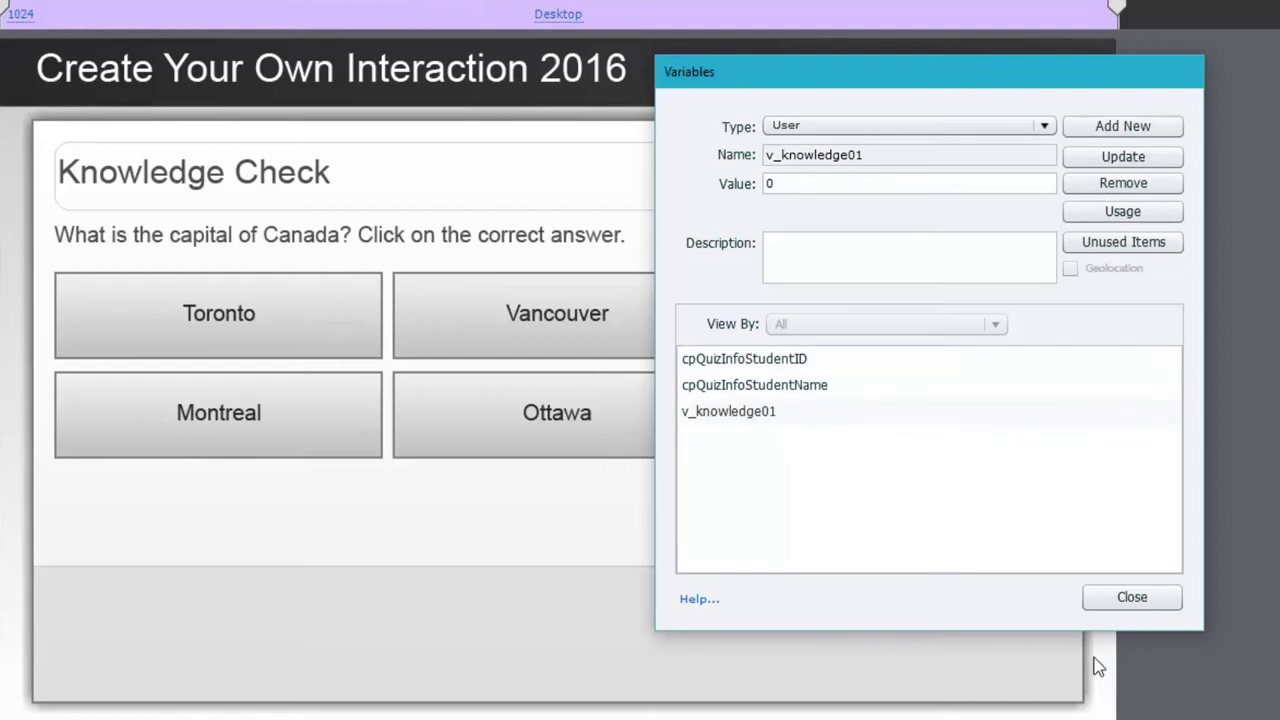
pyautogui.click(1158, 597)
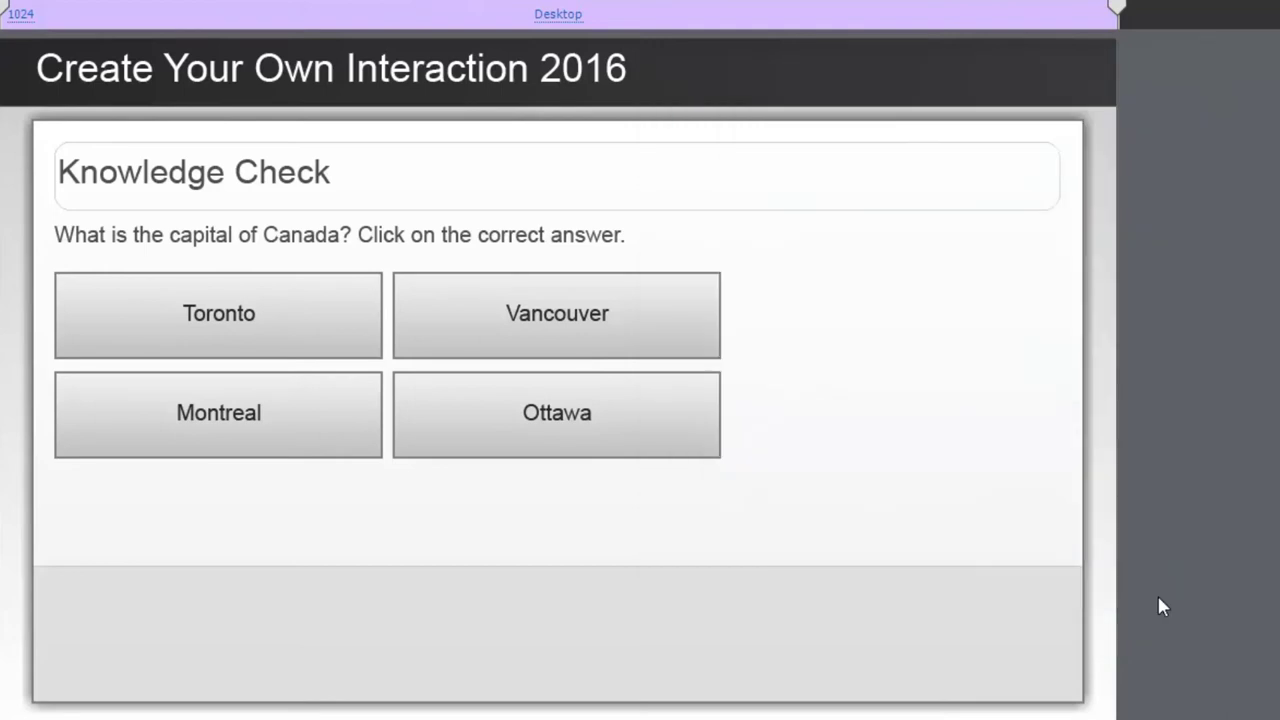
# Set the Ottawa button's On Success action to Execute Advanced Actions.
pyautogui.click(590, 437)
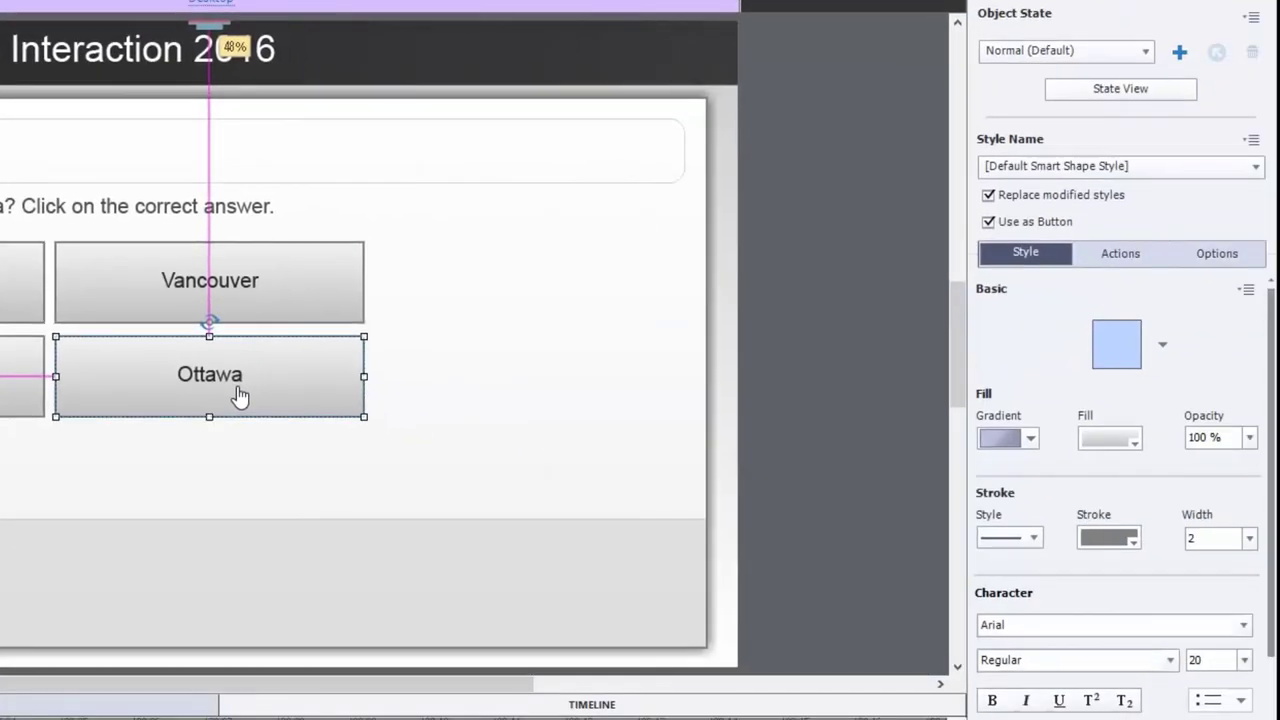
pyautogui.click(1121, 254)
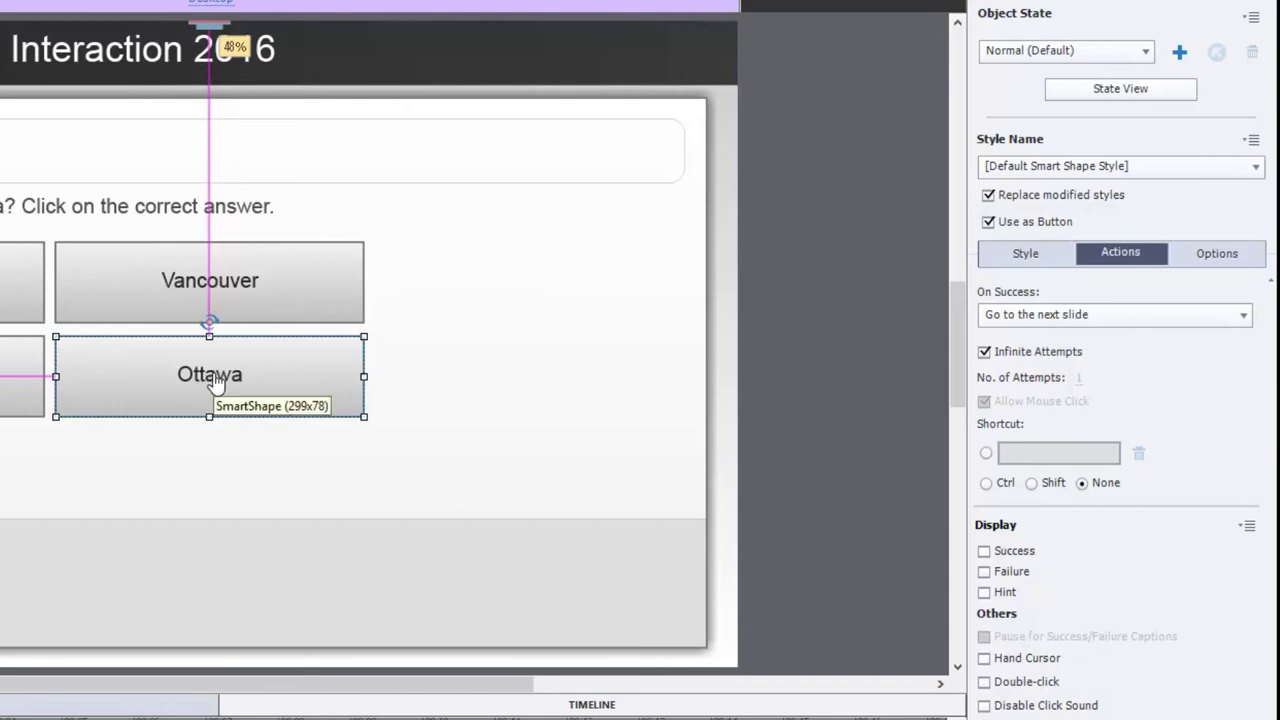
pyautogui.click(1092, 318)
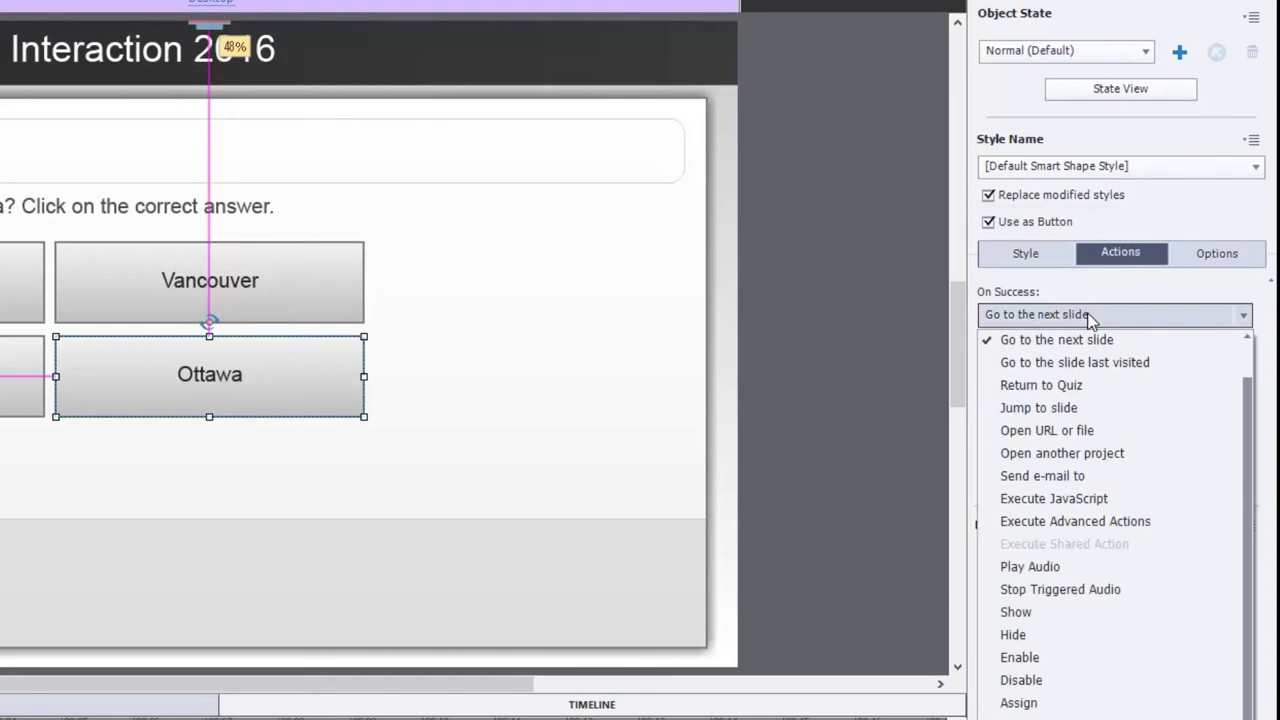
pyautogui.click(1106, 523)
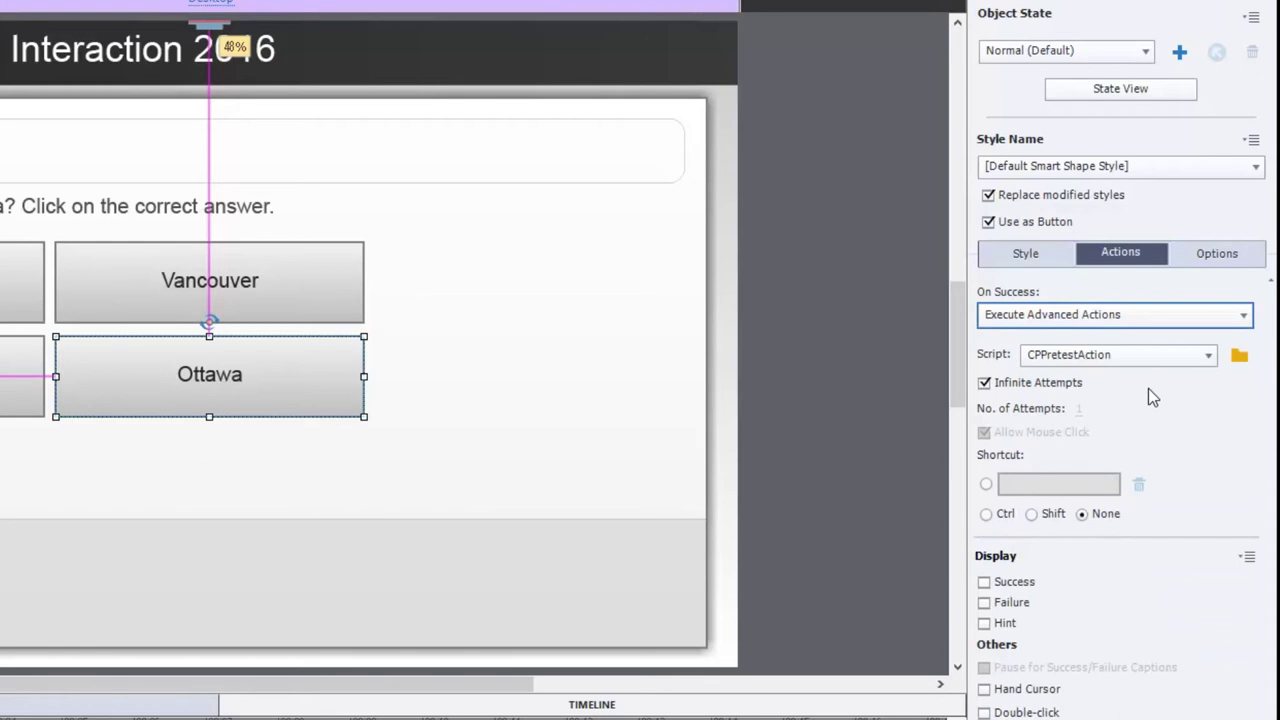
# Start a new blank advanced action for the Ottawa button, set to Standard actions and named ottawa.
pyautogui.click(1209, 356)
pyautogui.click(1190, 367)
pyautogui.hotkey('shift', 'F9')
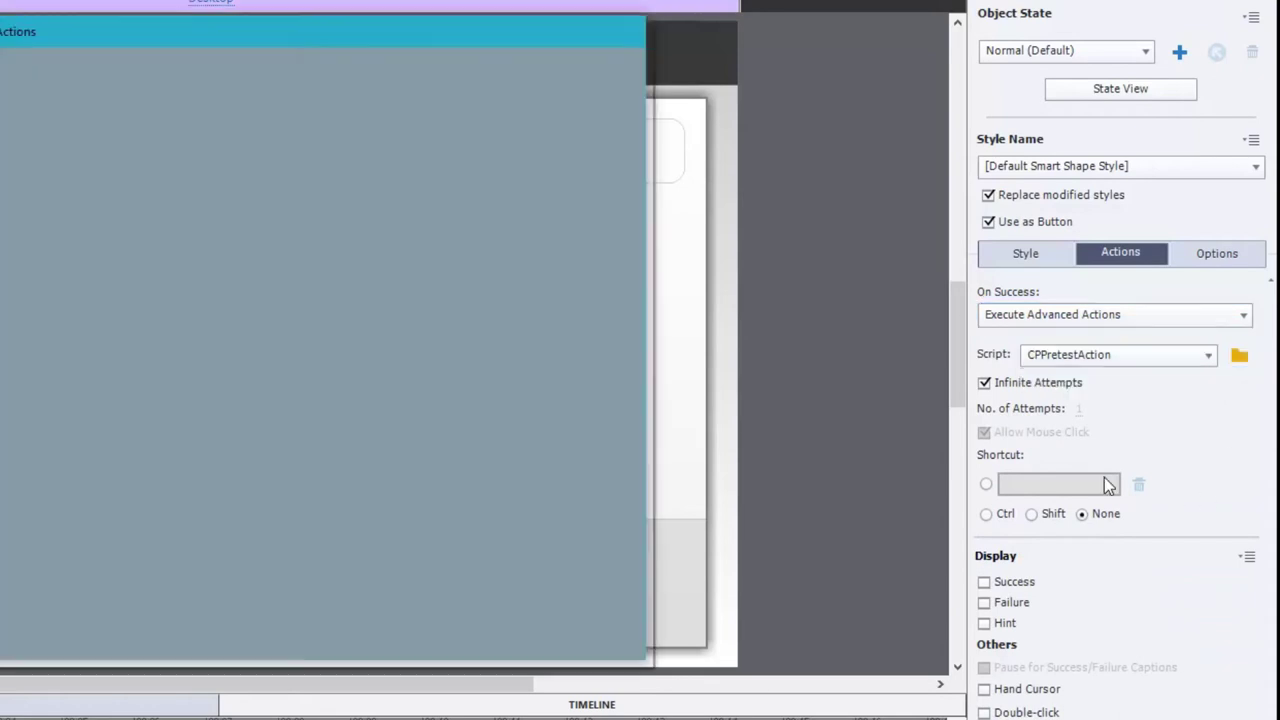
pyautogui.moveTo(263, 35); pyautogui.dragTo(714, 41)
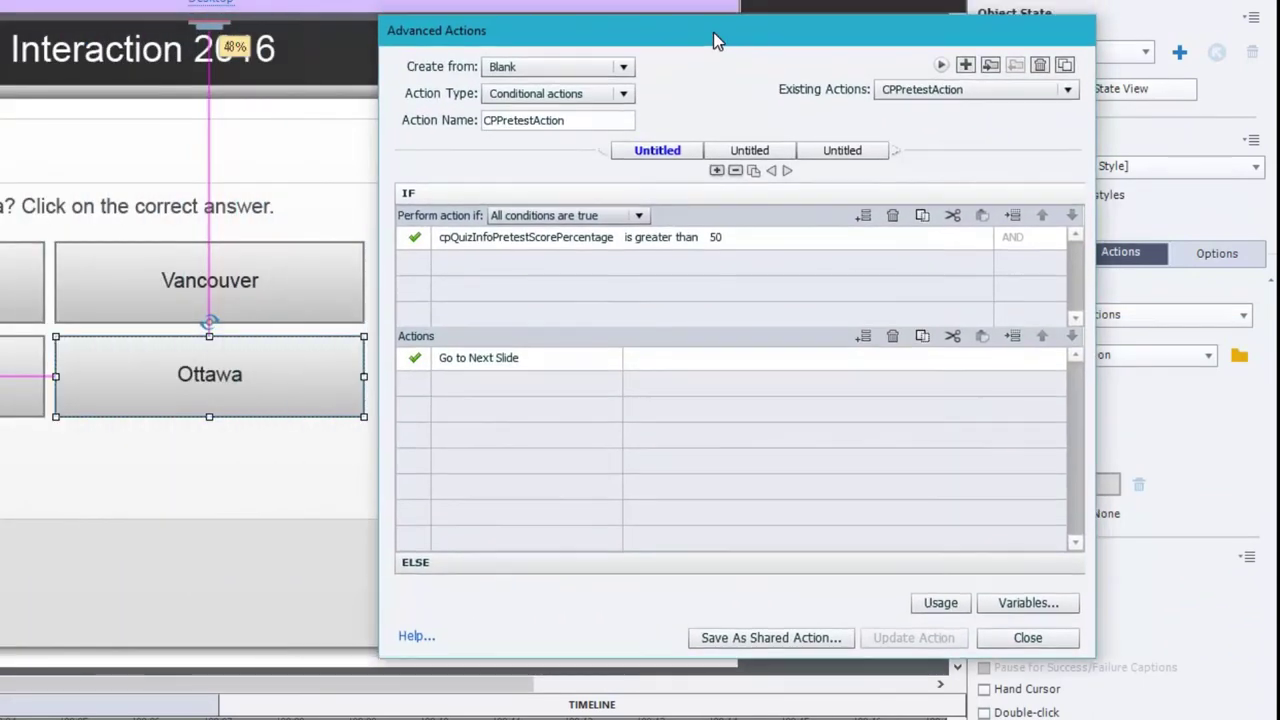
pyautogui.click(966, 66)
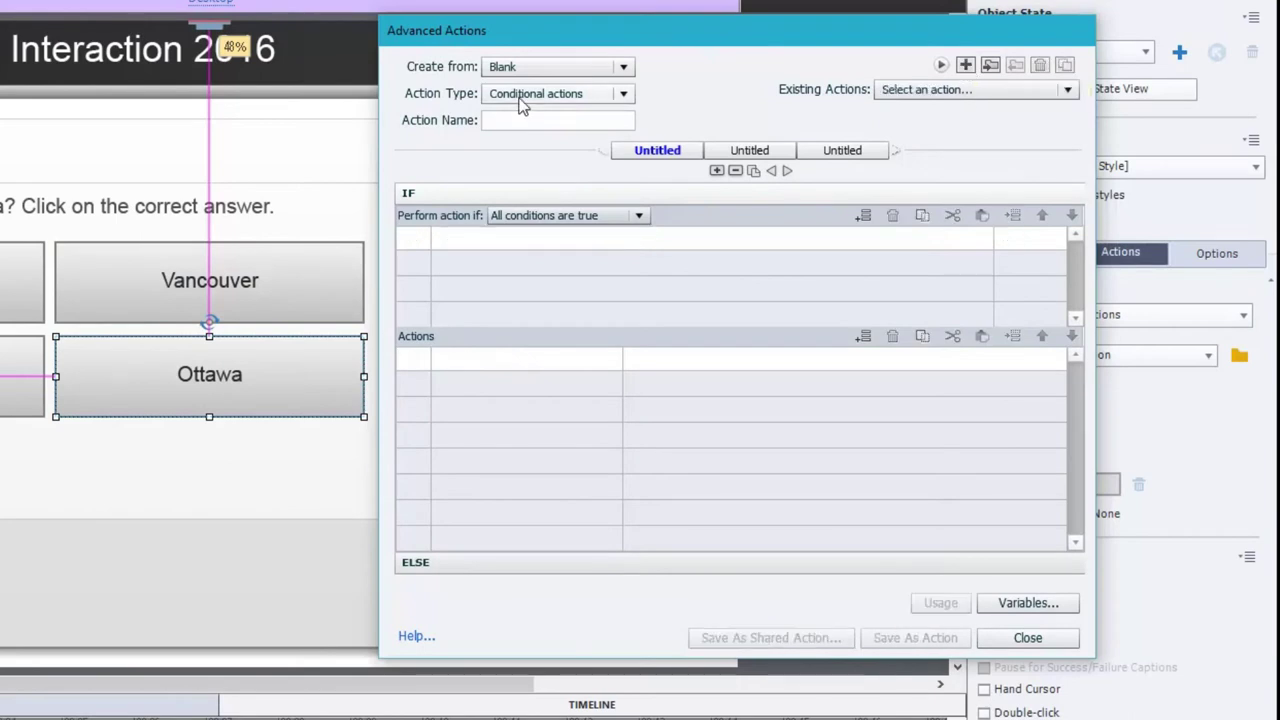
pyautogui.click(600, 93)
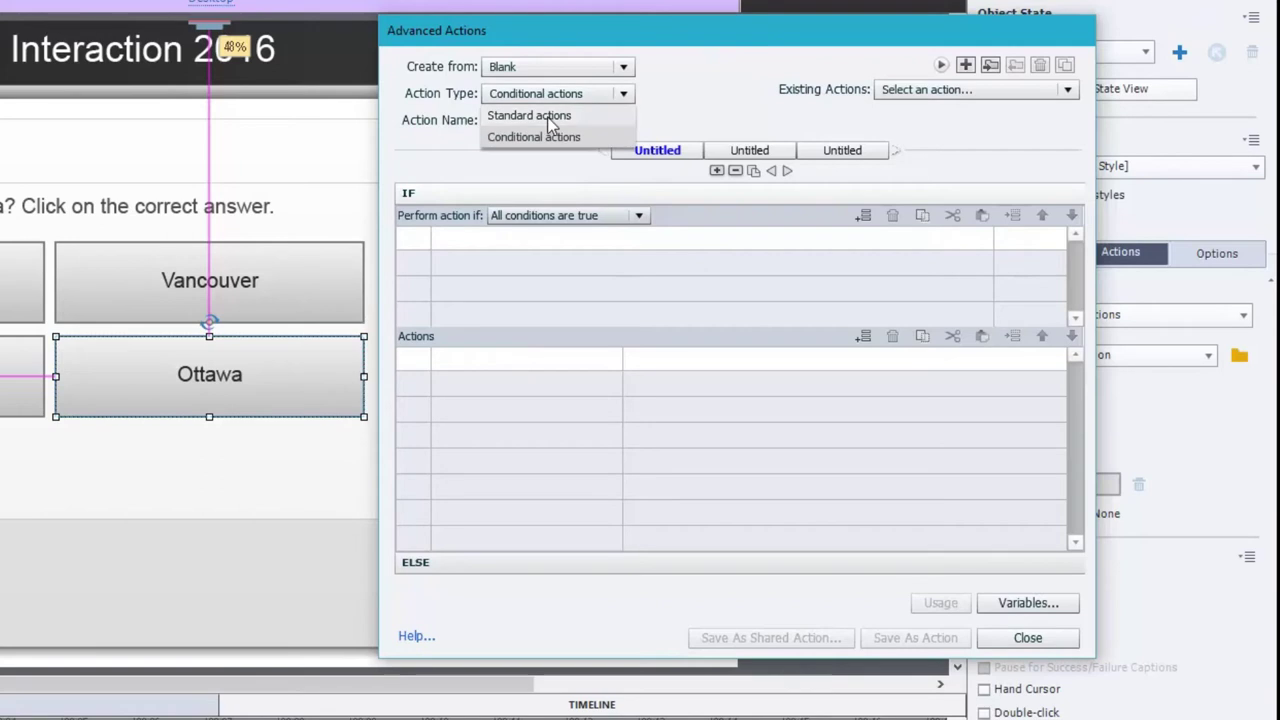
pyautogui.click(550, 116)
pyautogui.click(551, 121)
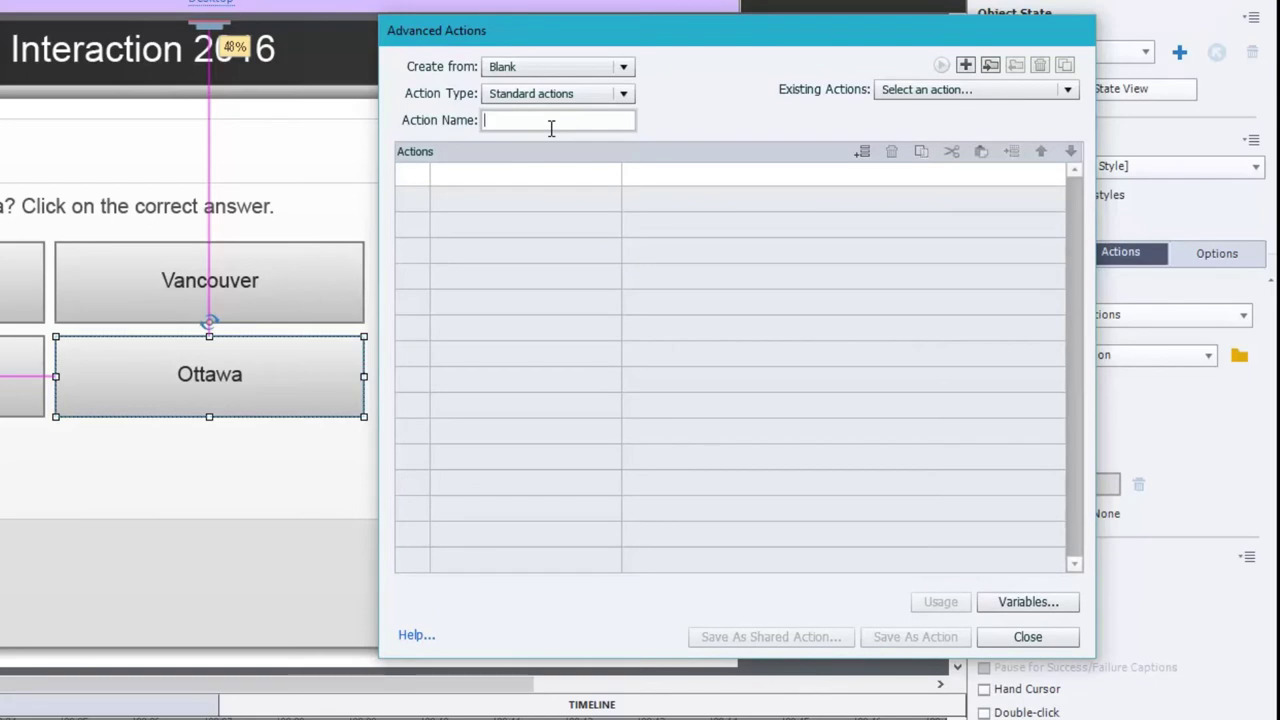
pyautogui.write('ottawa')
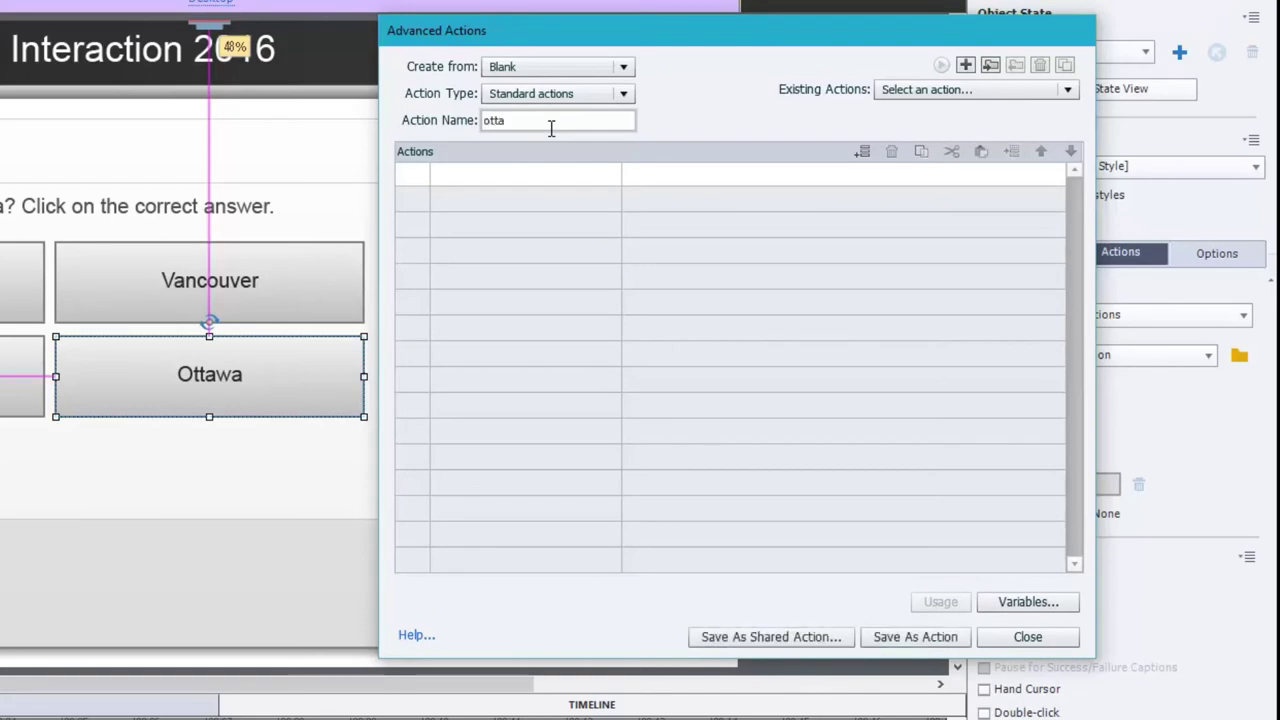
# Add an Assign command as the first line of the ottawa action.
pyautogui.click(473, 176)
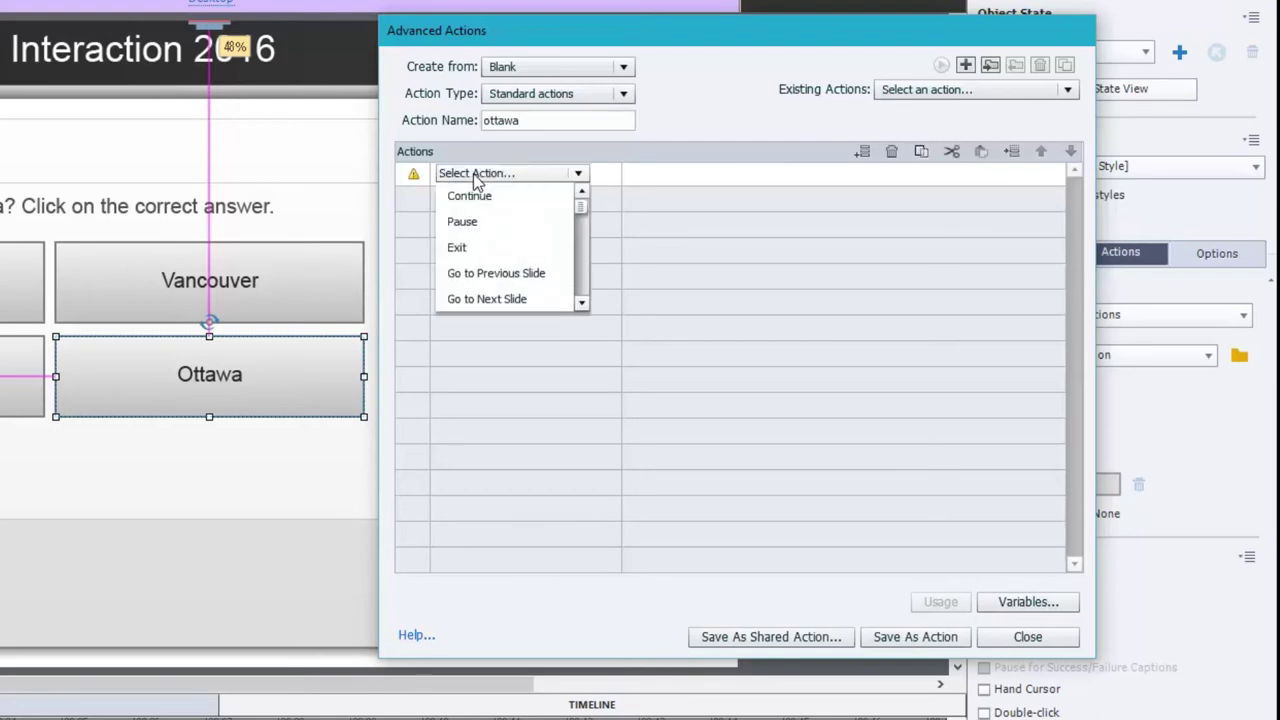
pyautogui.click(582, 303)
pyautogui.click(582, 303)
pyautogui.click(582, 303)
pyautogui.click(582, 303)
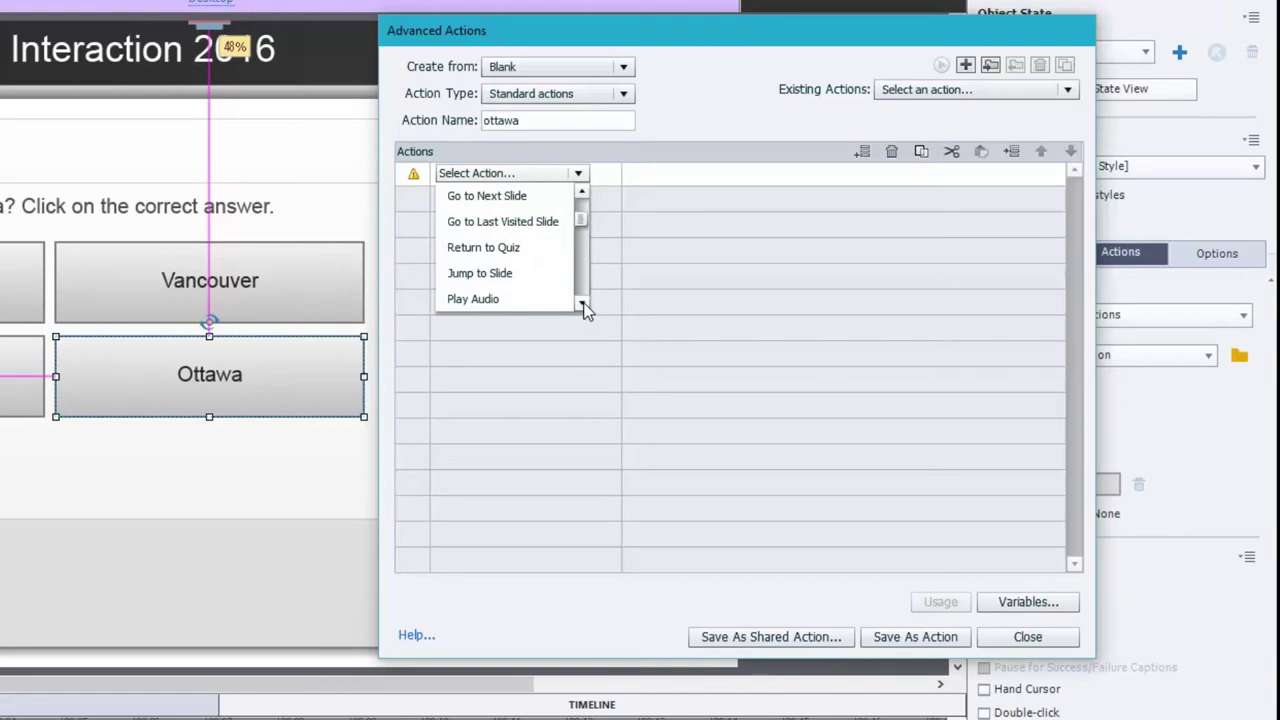
pyautogui.press('a')
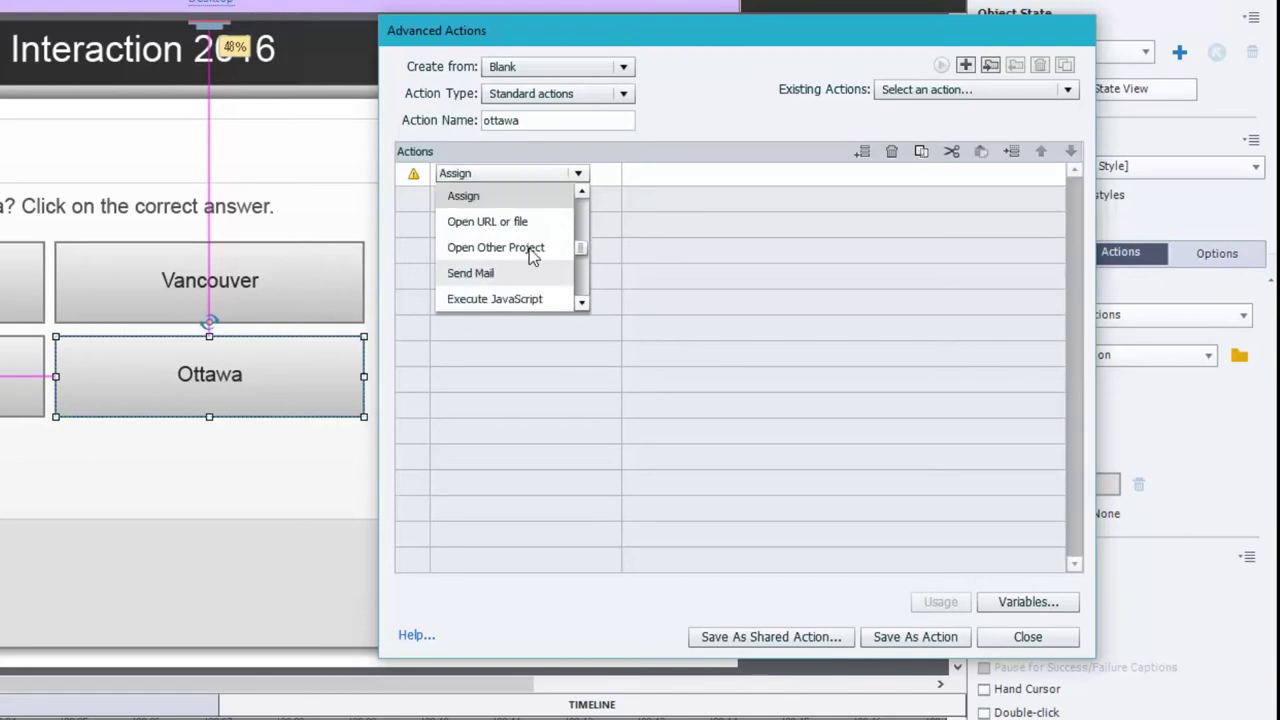
pyautogui.click(494, 190)
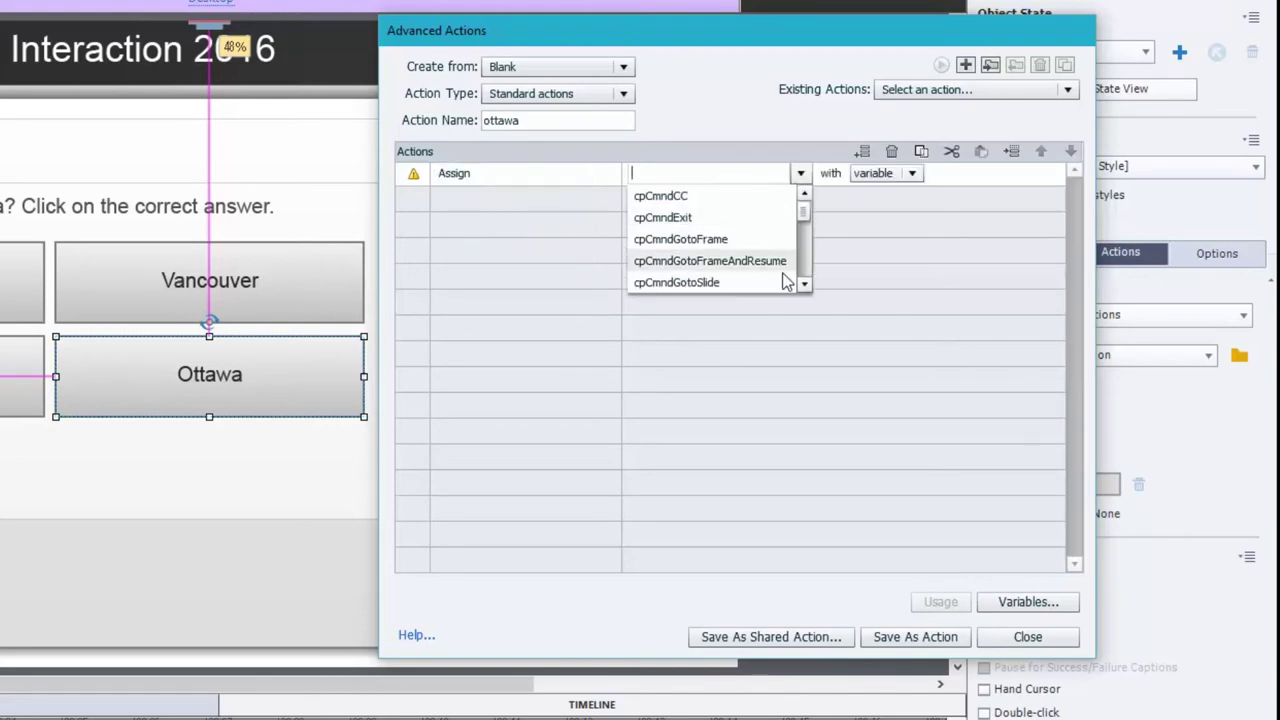
# Make the Assign command set v_knowledge01 to the literal value Ottawa.
pyautogui.moveTo(804, 212); pyautogui.dragTo(808, 278)
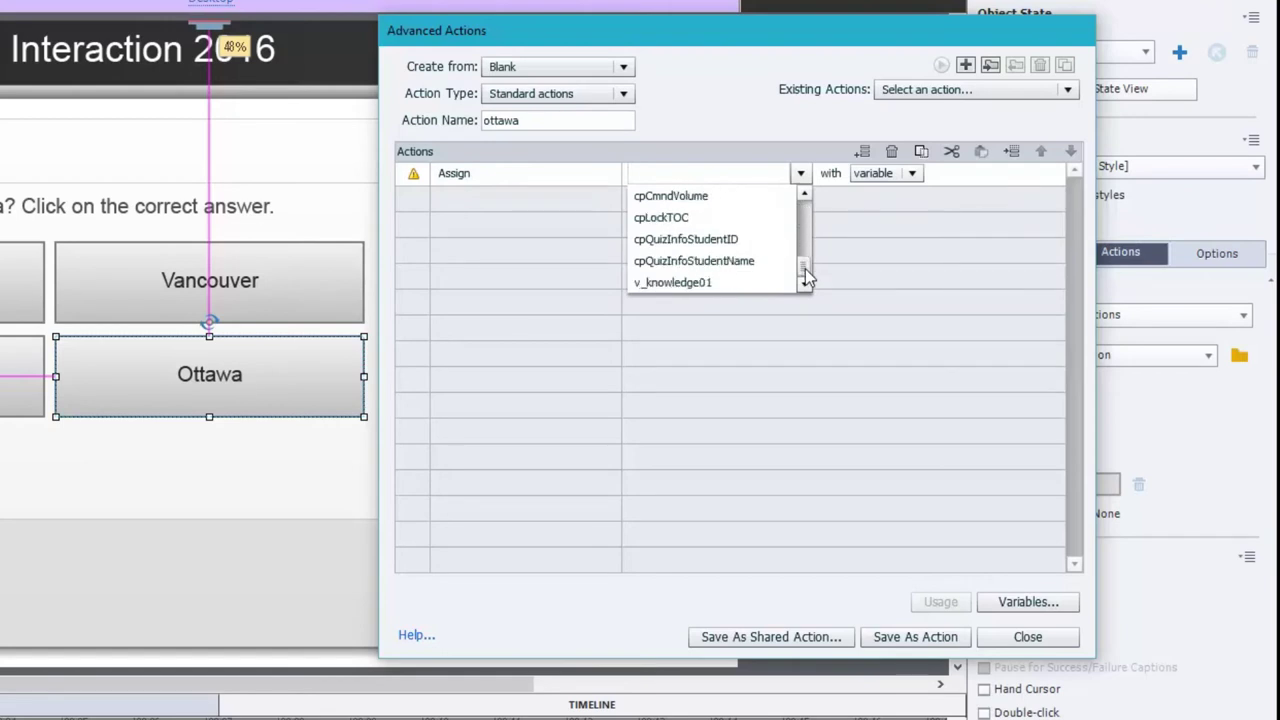
pyautogui.click(725, 284)
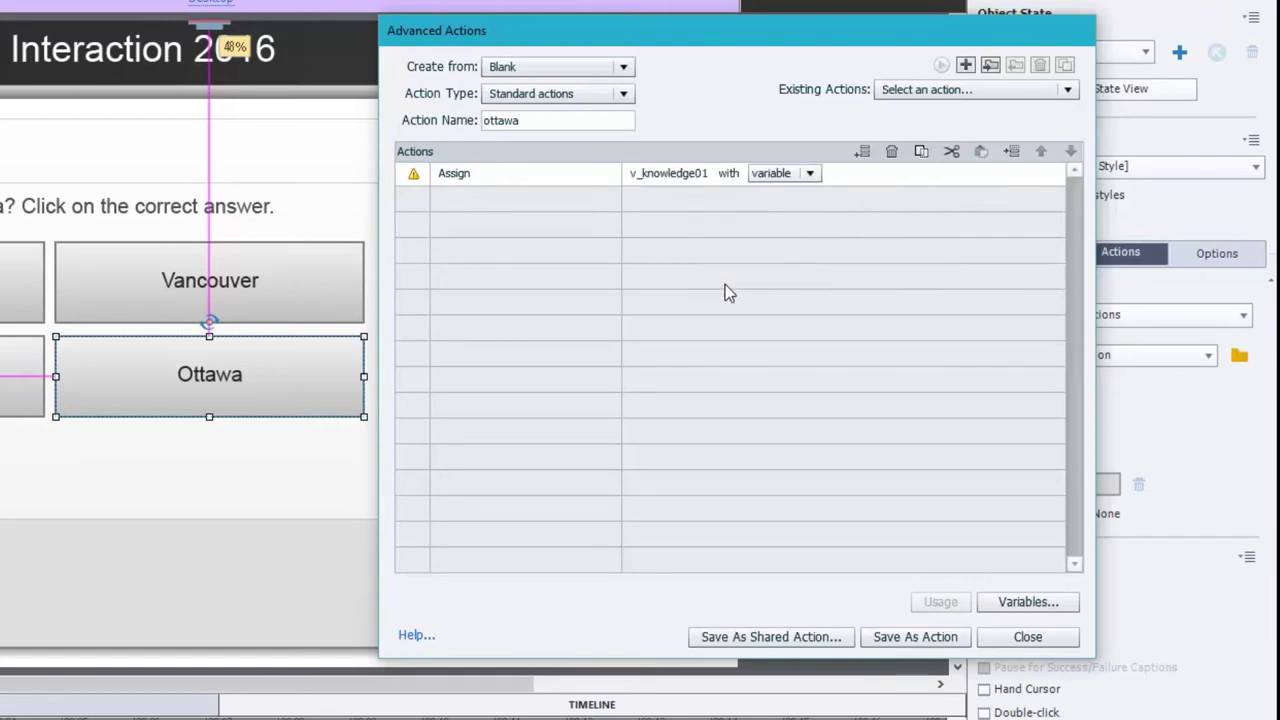
pyautogui.click(800, 182)
pyautogui.click(782, 217)
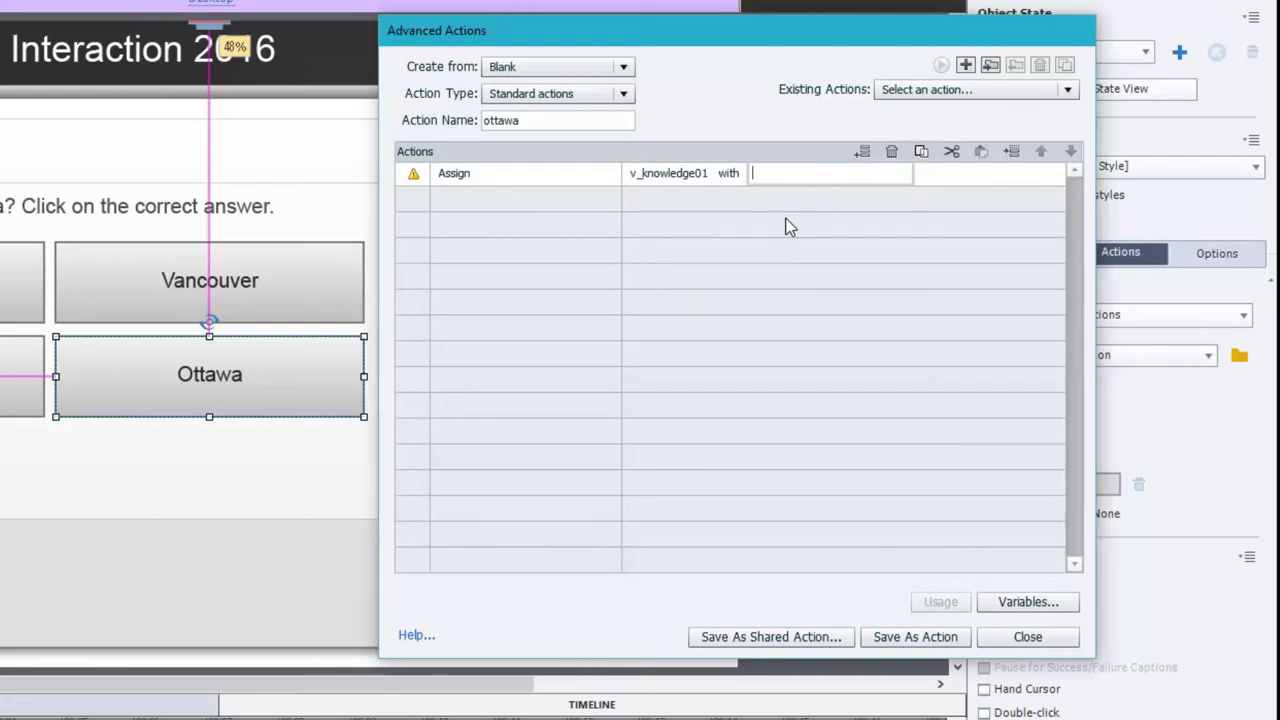
pyautogui.write('O')
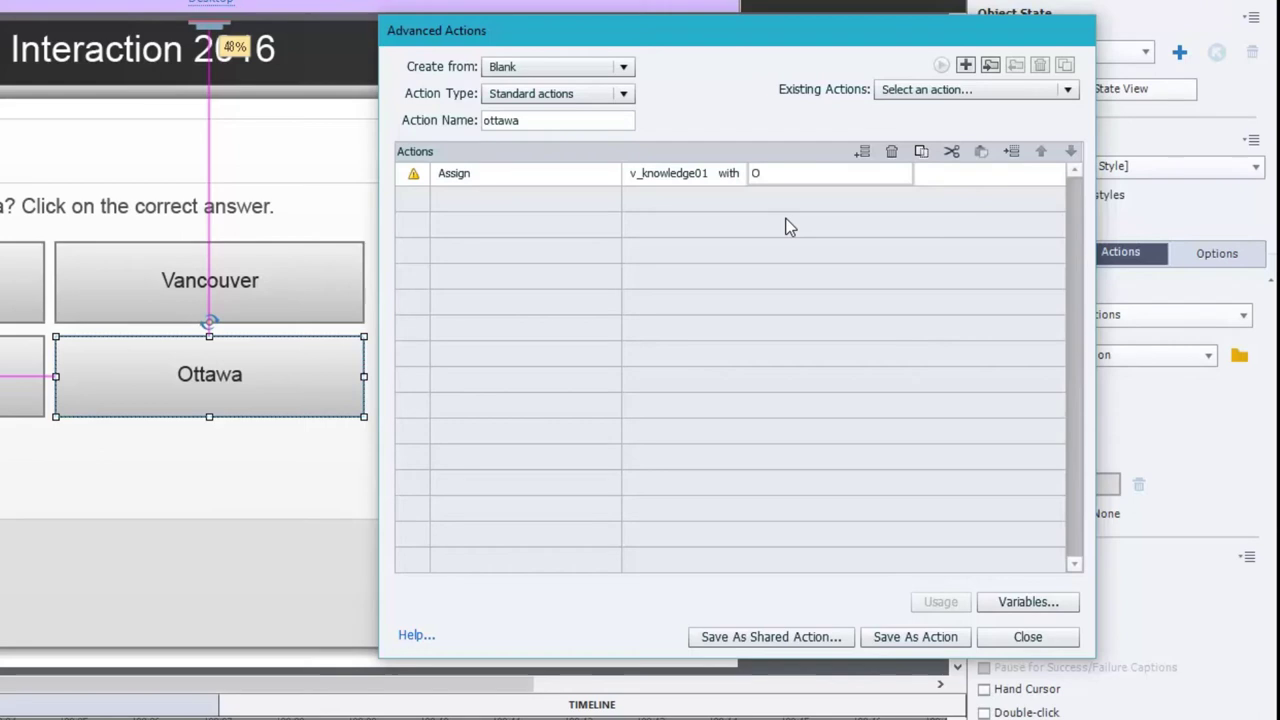
pyautogui.write('ttawa')
# Add Go to Next Slide as the second command of the ottawa action, and save the action.
pyautogui.click(548, 208)
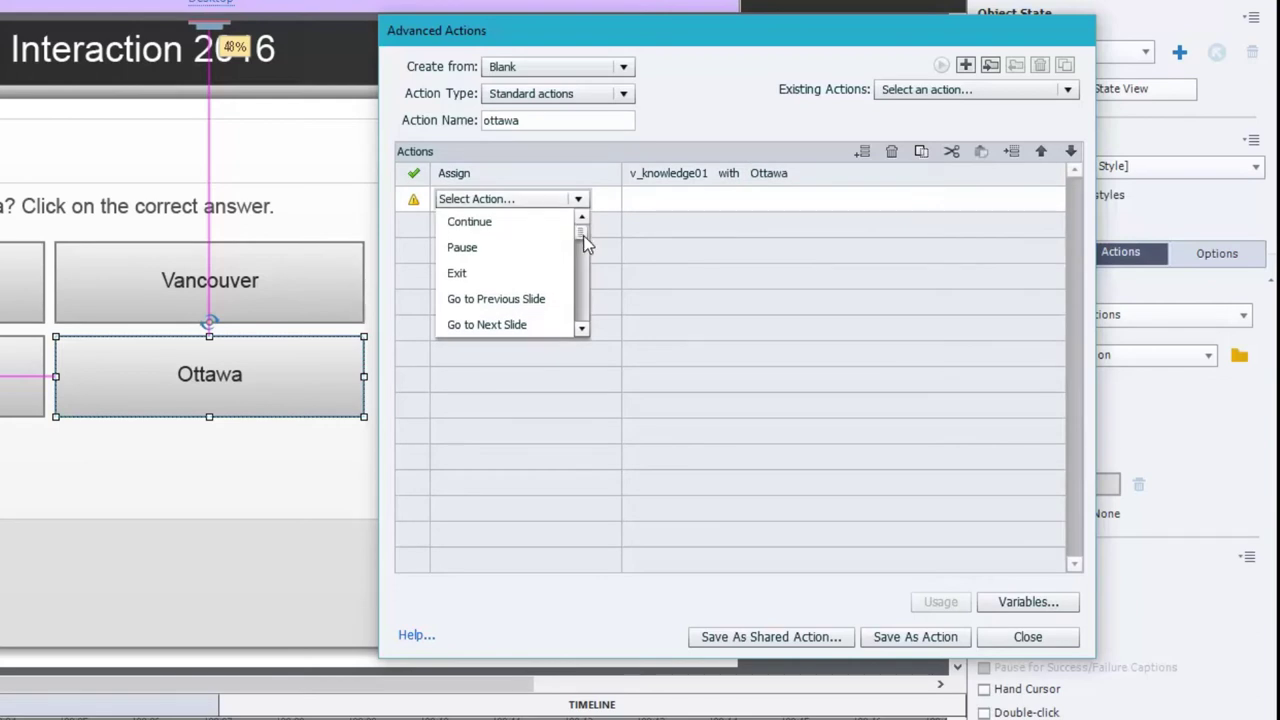
pyautogui.click(535, 325)
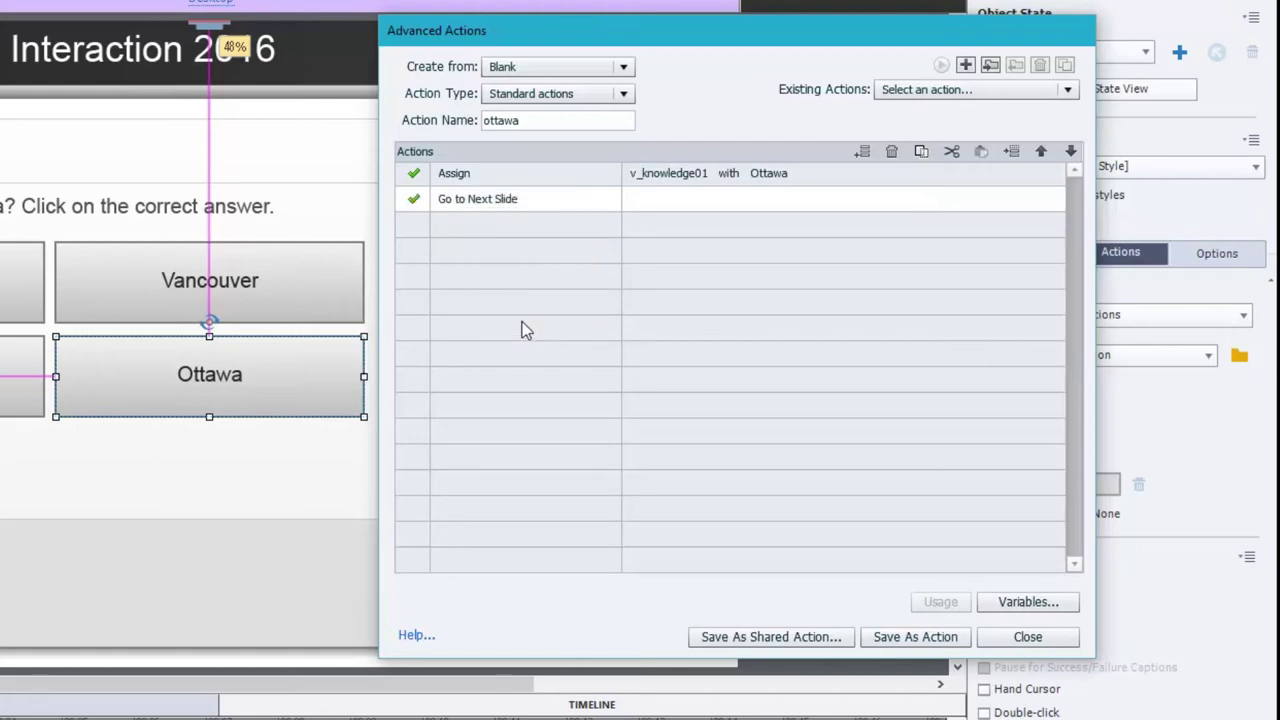
pyautogui.click(915, 637)
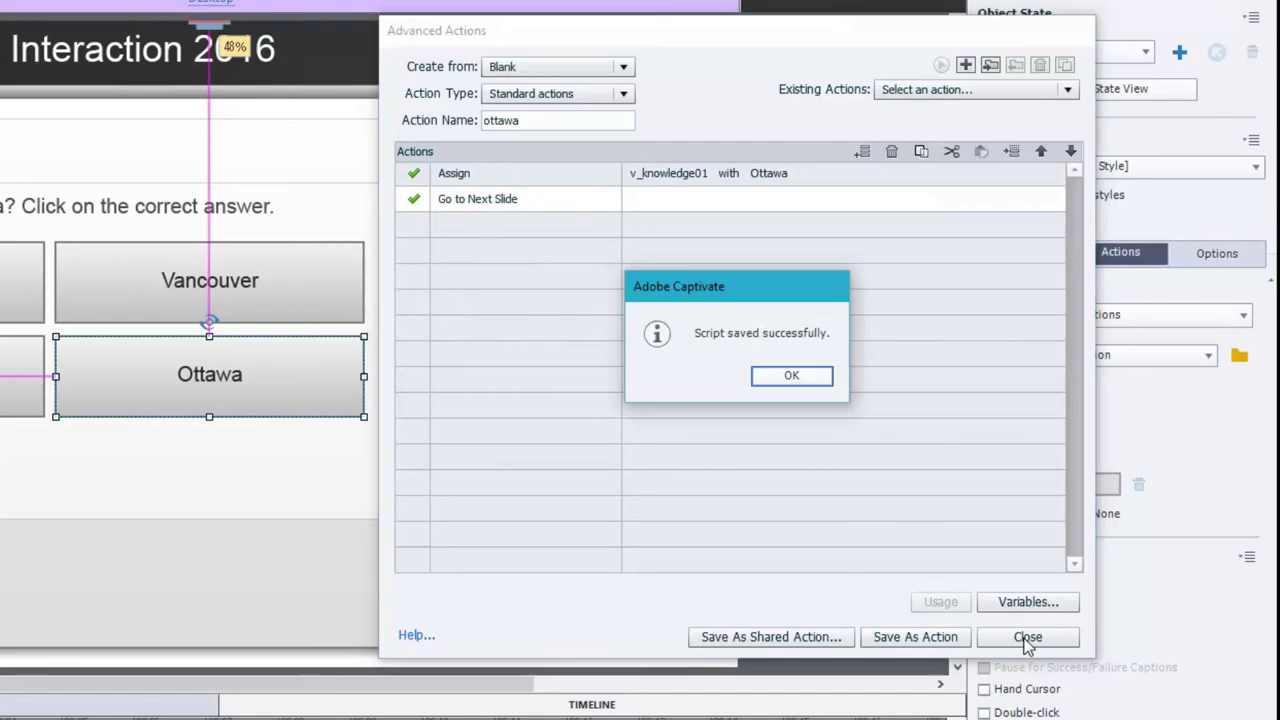
pyautogui.click(792, 375)
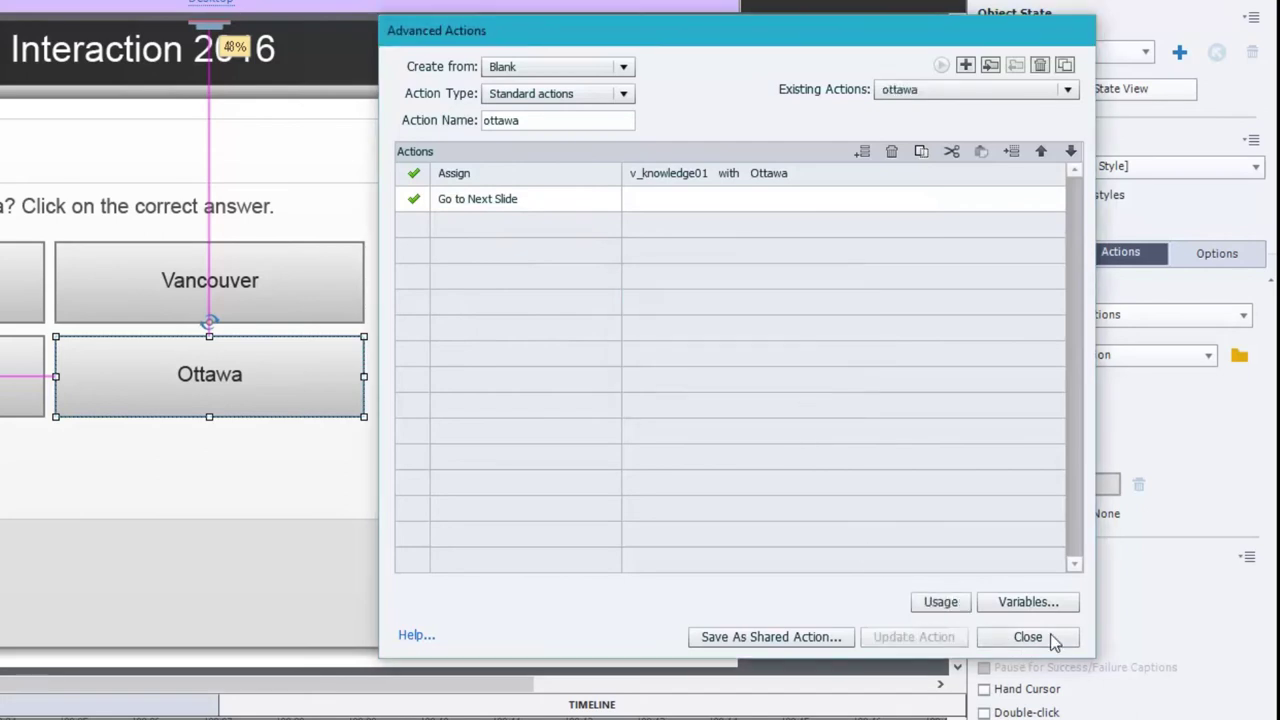
pyautogui.click(1027, 637)
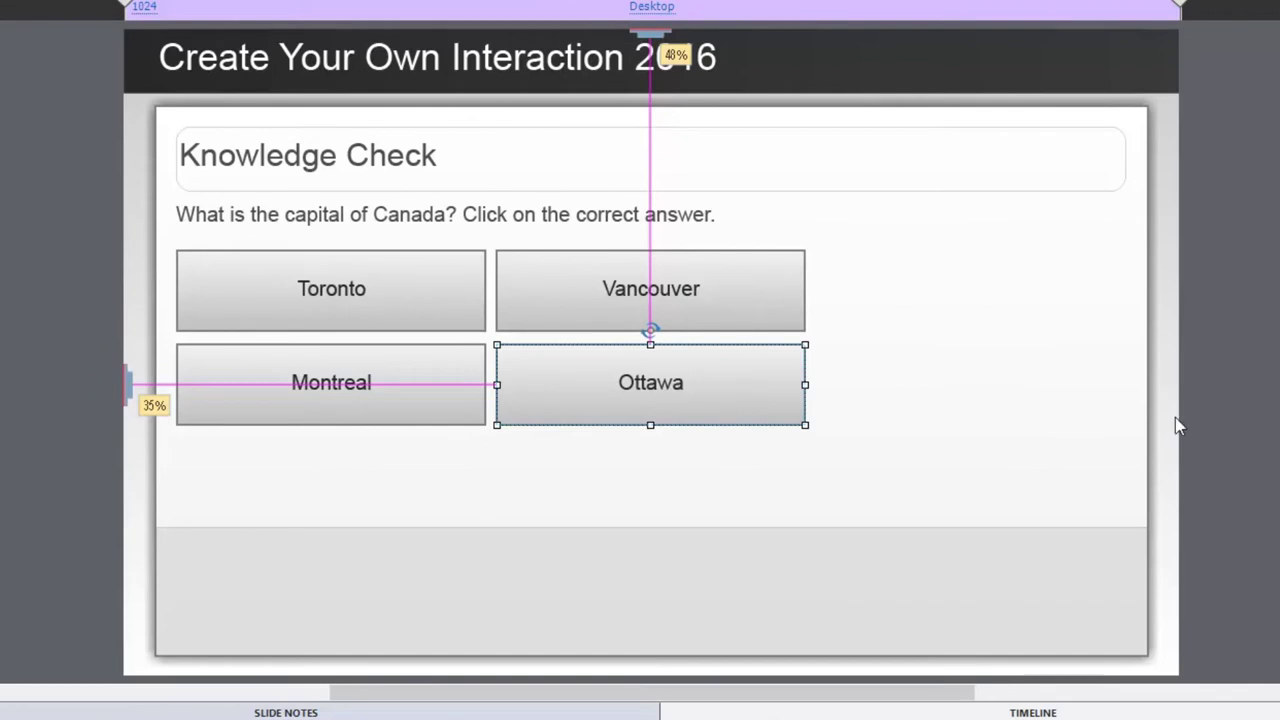
pyautogui.click(720, 302)
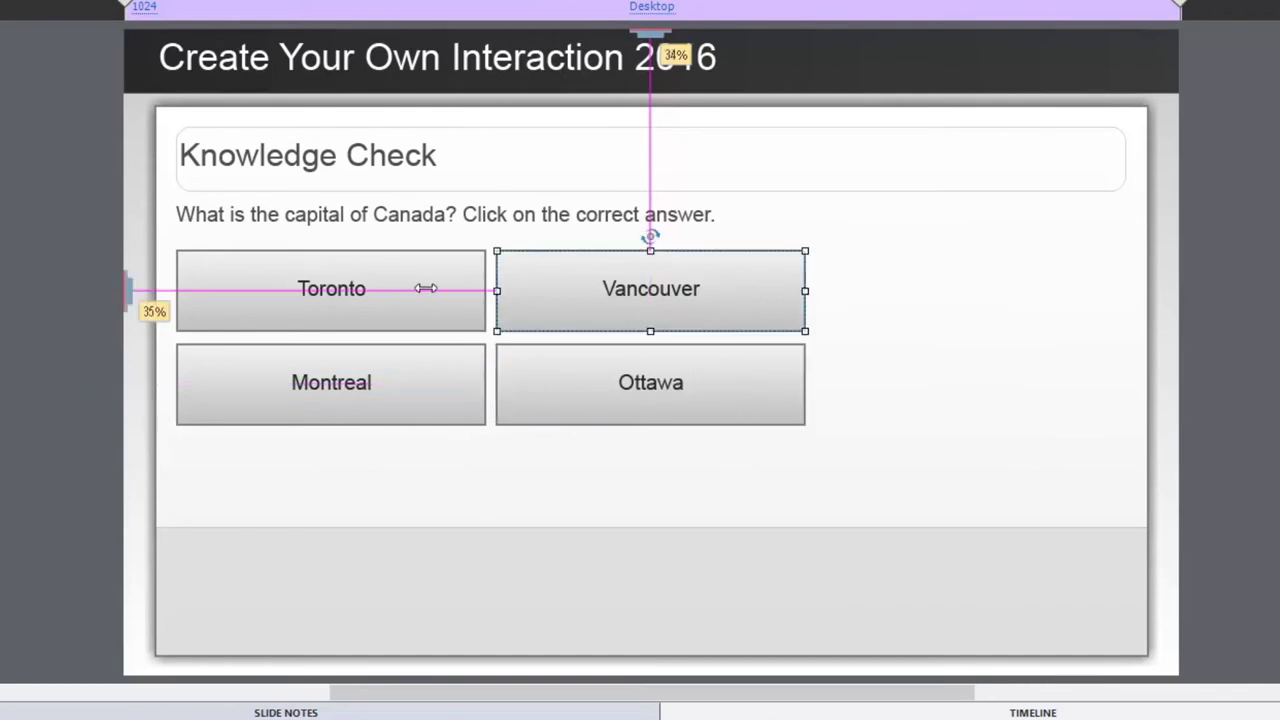
pyautogui.click(365, 288)
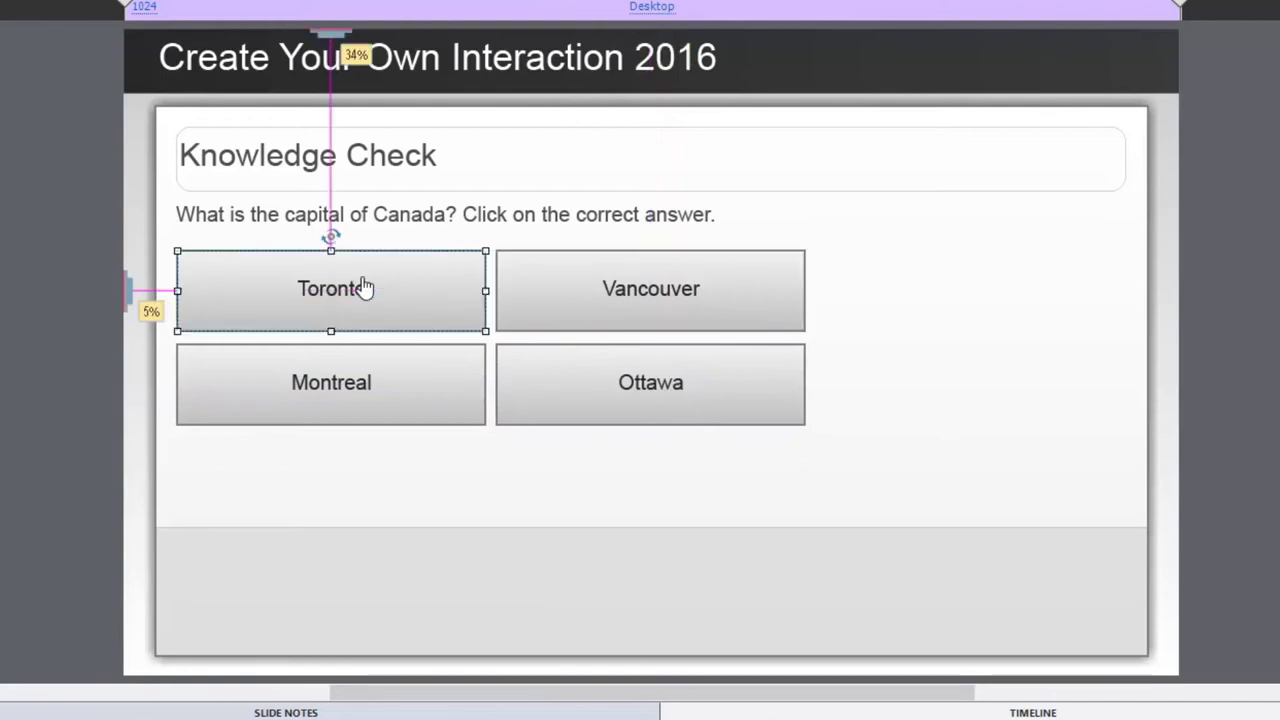
pyautogui.click(381, 405)
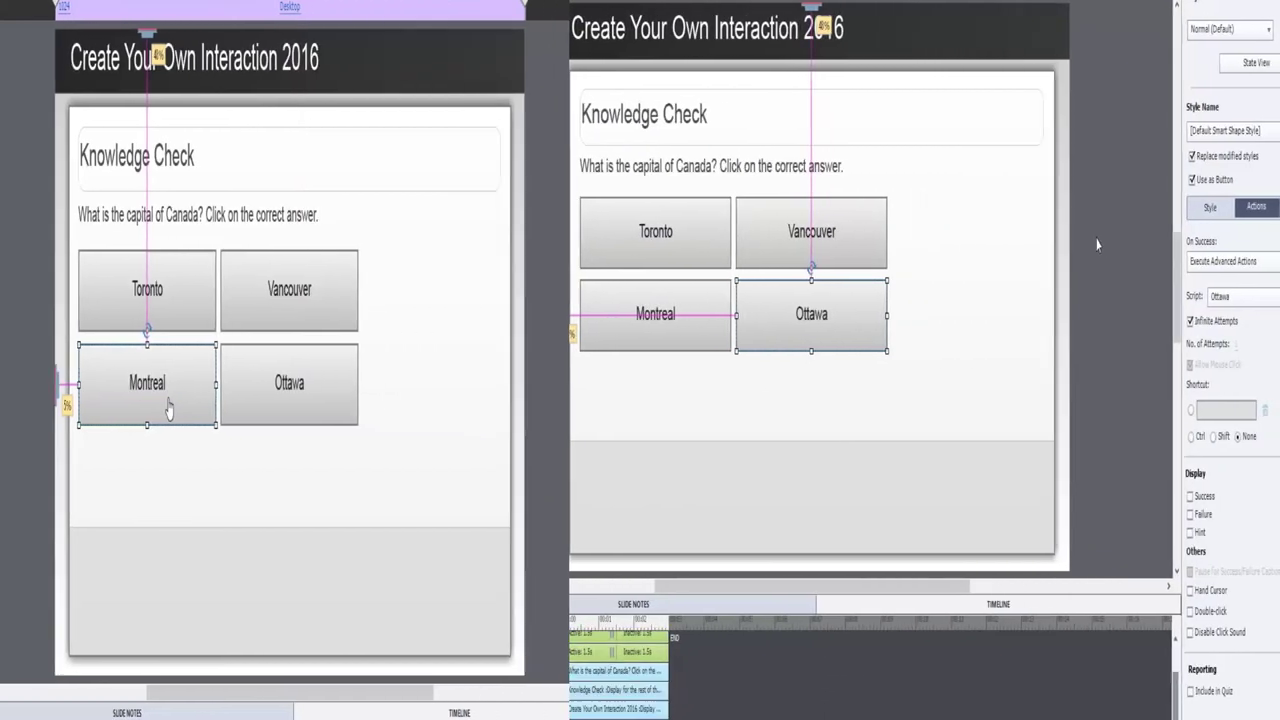
# Enable the hand cursor for all four answer buttons together.
pyautogui.moveTo(1022, 243); pyautogui.dragTo(341, 395)
pyautogui.click(1152, 495)
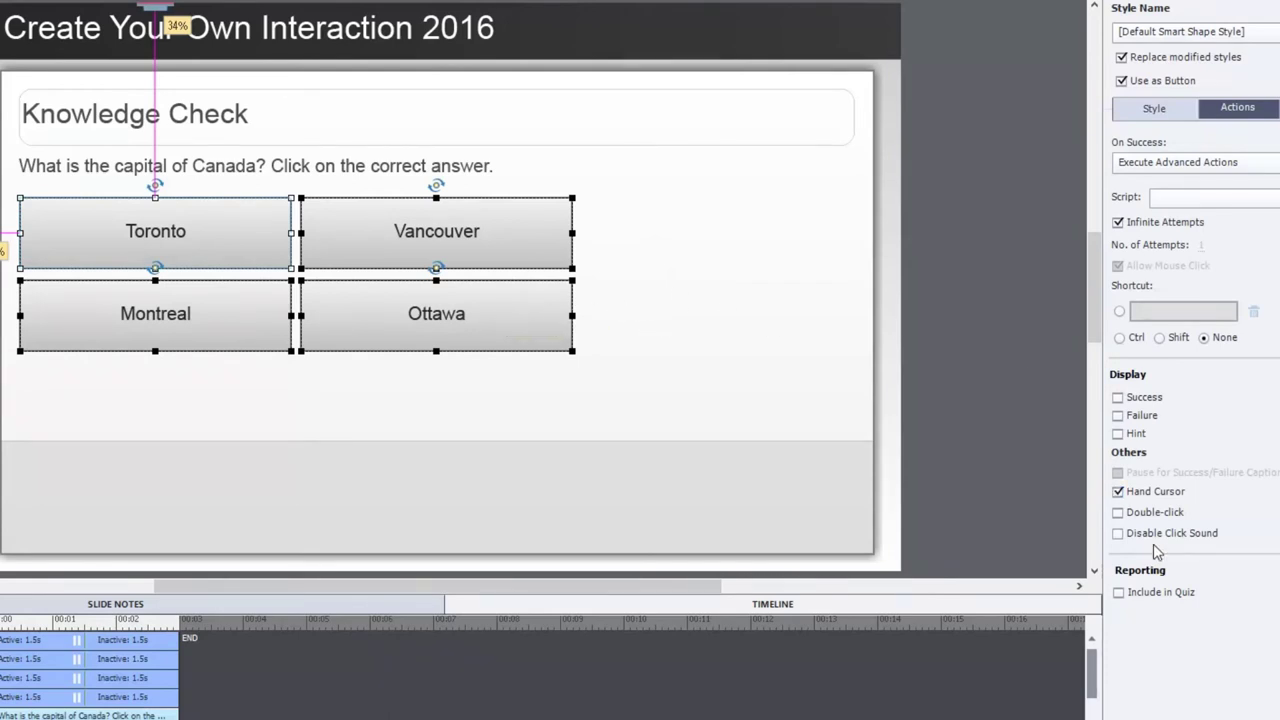
# Disable the click sound for all four answer buttons together.
pyautogui.click(1118, 533)
pyautogui.click(967, 342)
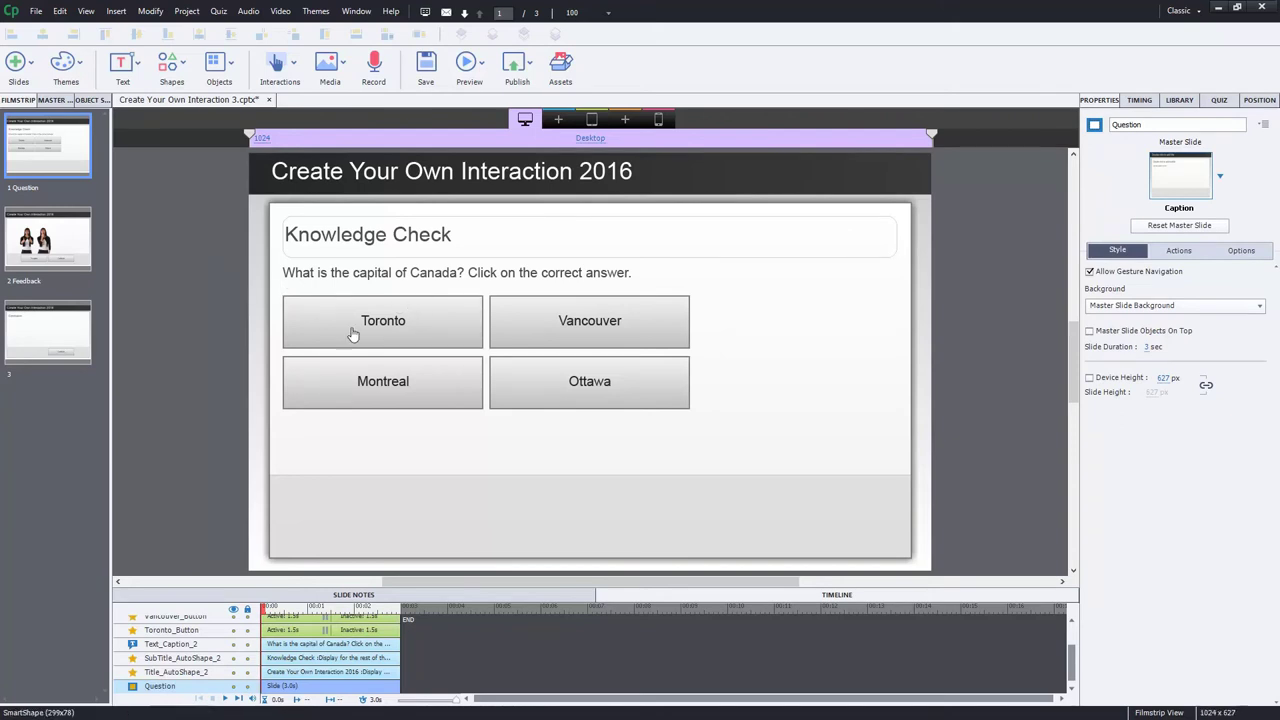
# Open the Feedback slide and preview the character and city images in the project library.
pyautogui.click(47, 240)
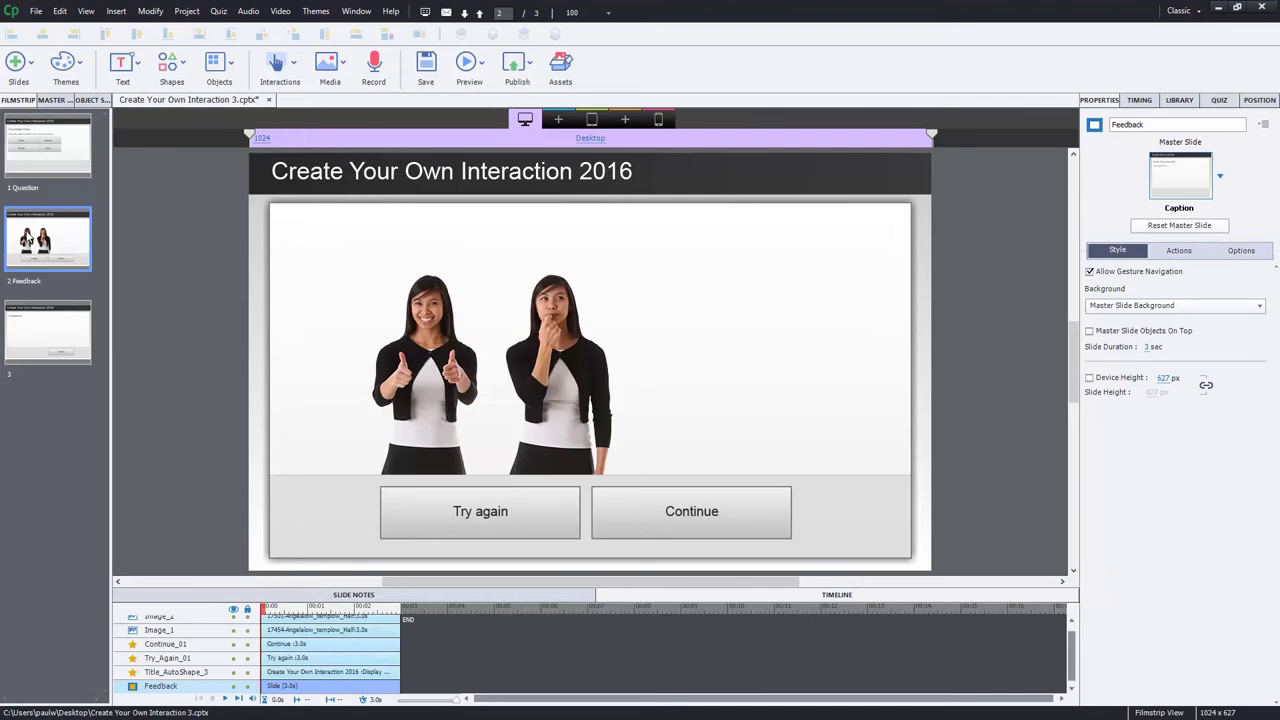
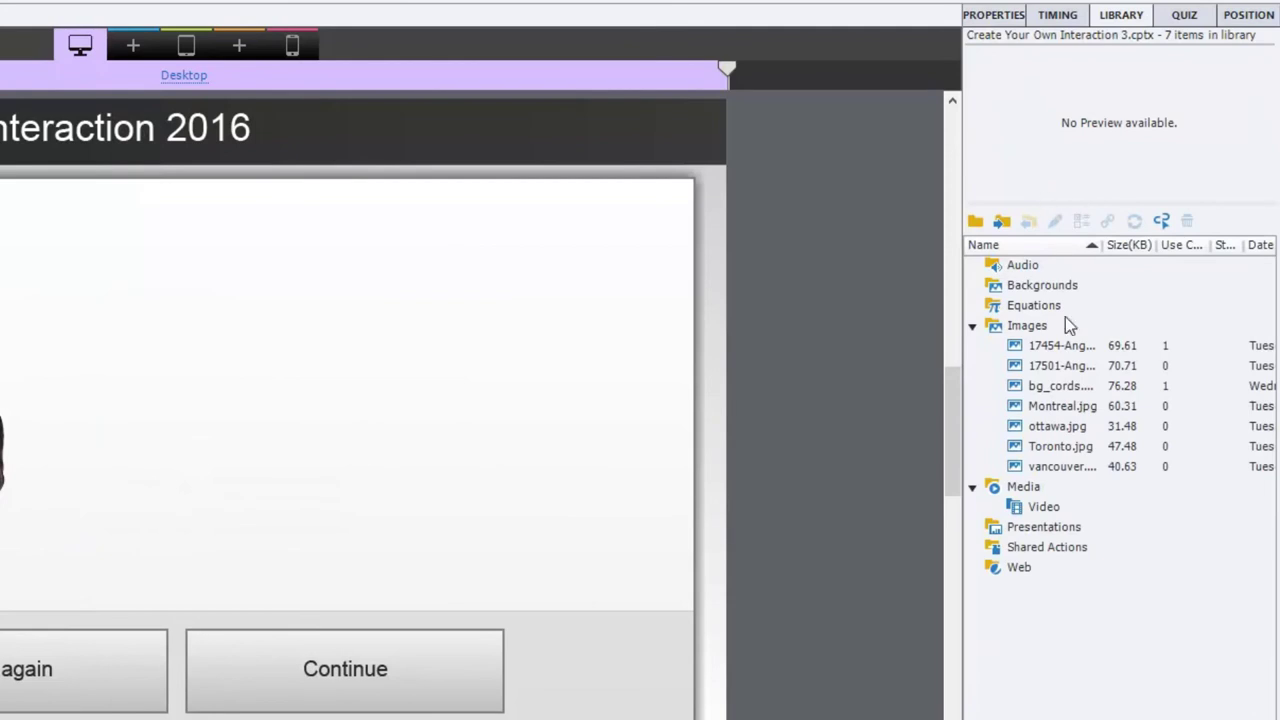
pyautogui.click(1055, 350)
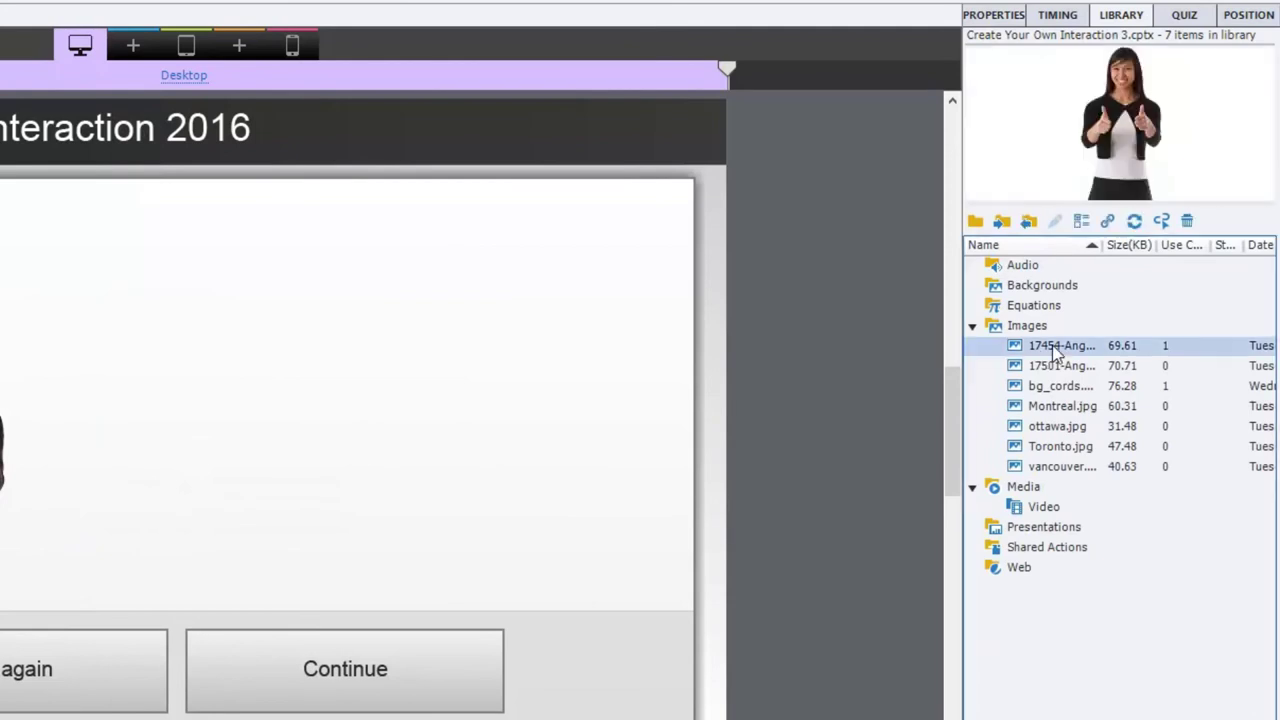
pyautogui.press('Down')
pyautogui.press('Down')
pyautogui.press('Down')
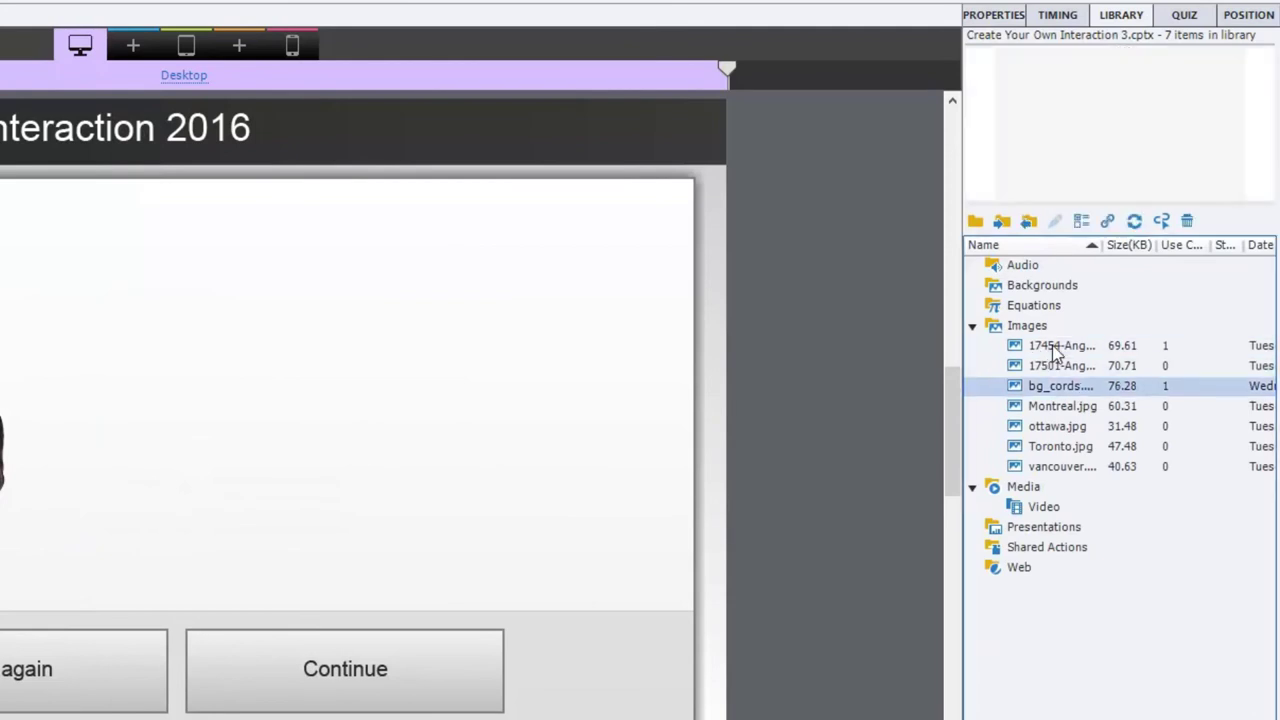
pyautogui.press('Down')
pyautogui.press('Down')
pyautogui.press('Down')
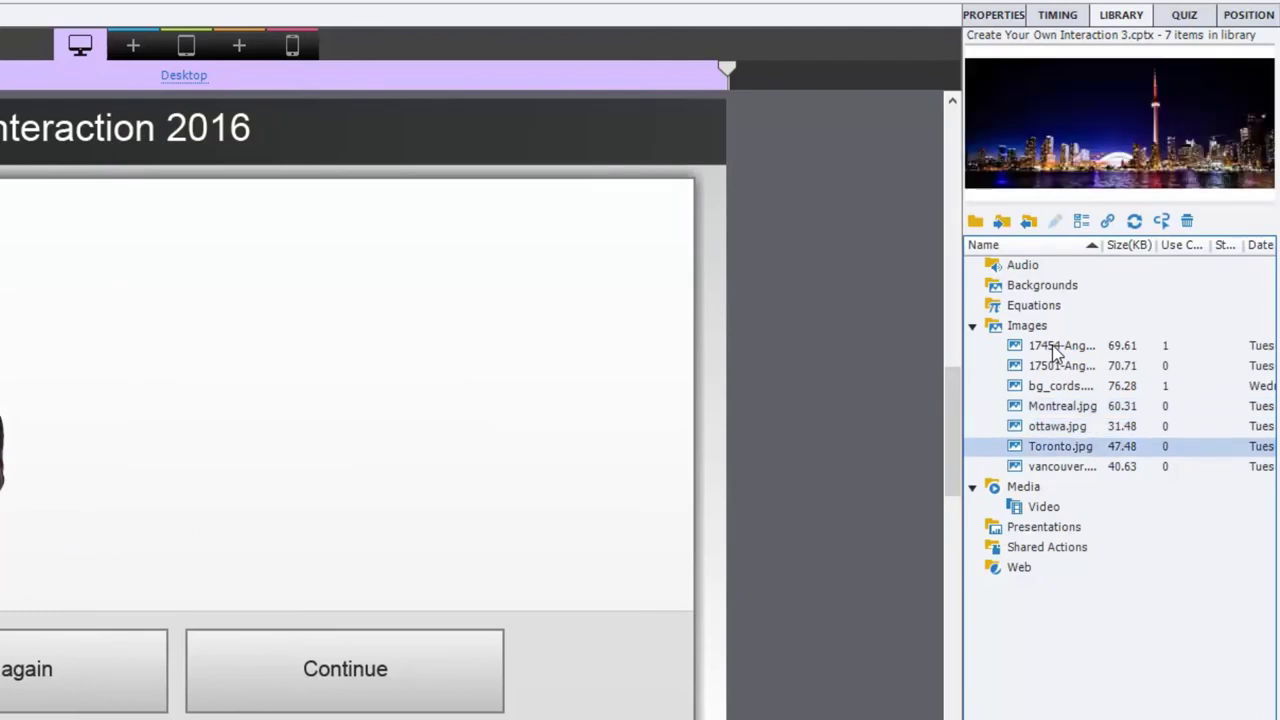
pyautogui.press('Up')
pyautogui.press('Up')
pyautogui.press('Up')
pyautogui.press('Up')
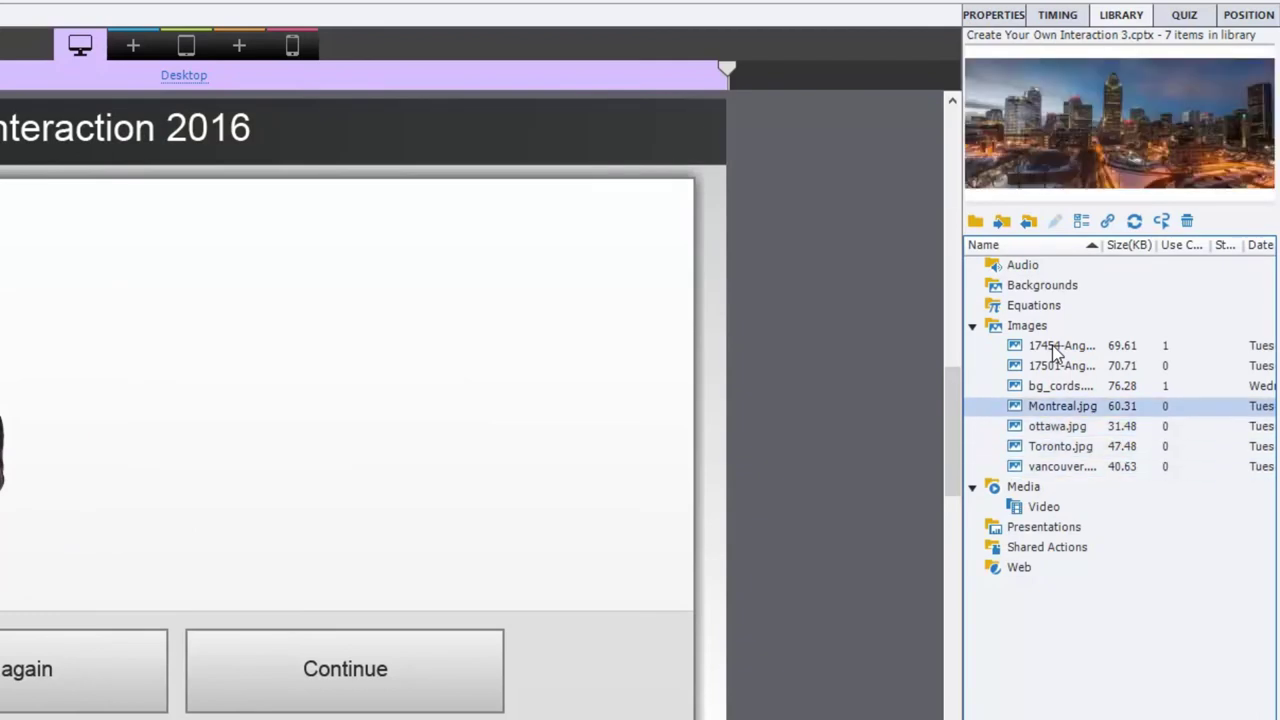
pyautogui.press('Up')
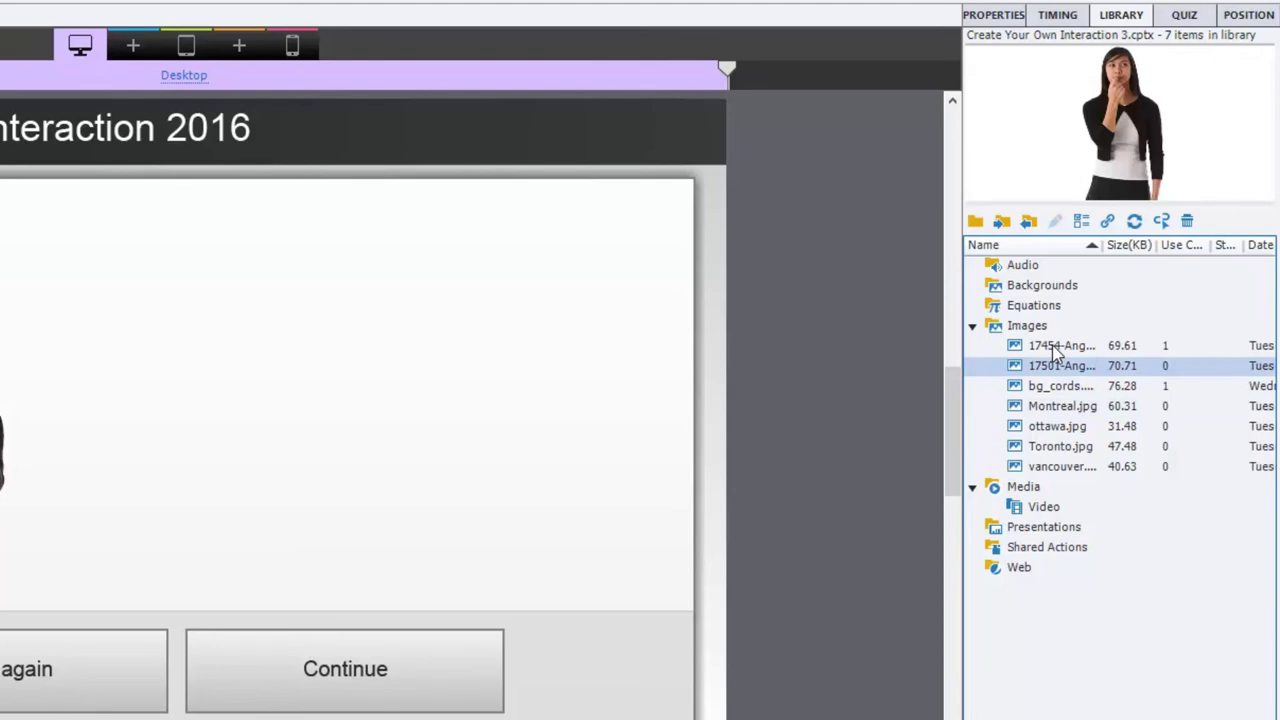
pyautogui.press('Up')
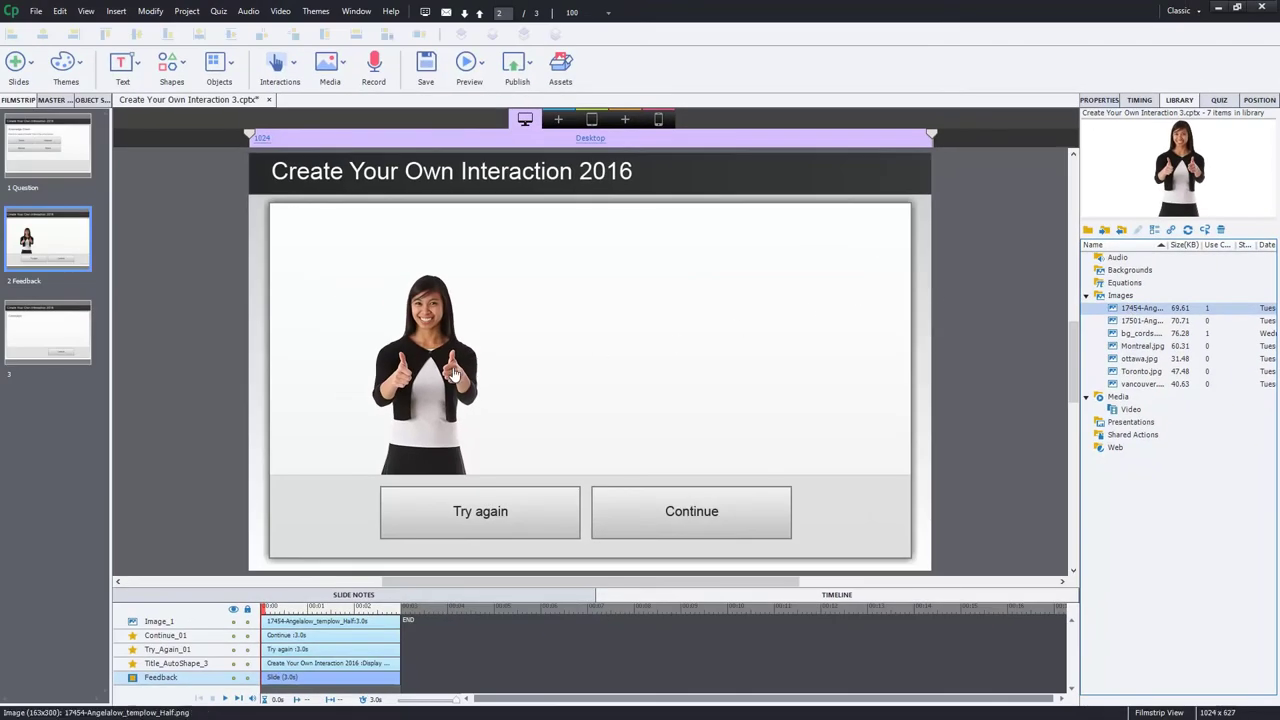
# Rename the thumbs-up character image on the Feedback slide as Angela_Thumbs_Up.
pyautogui.click(2, 454)
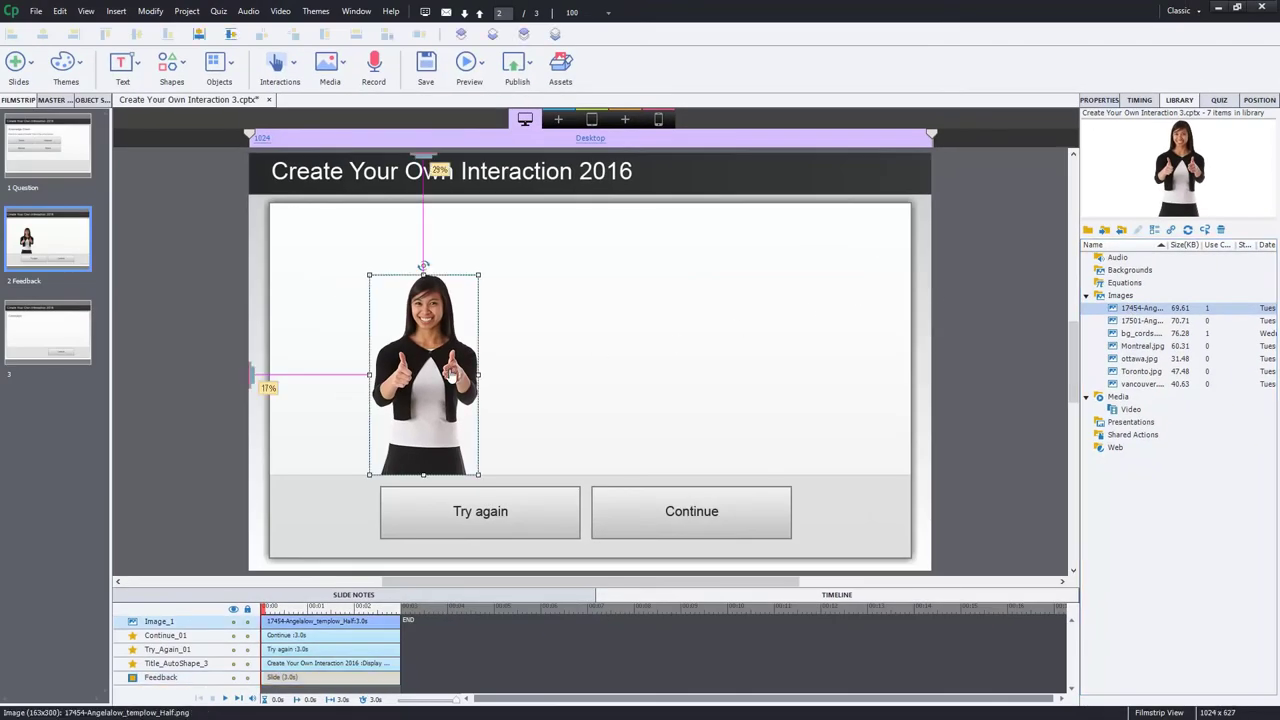
pyautogui.click(1098, 100)
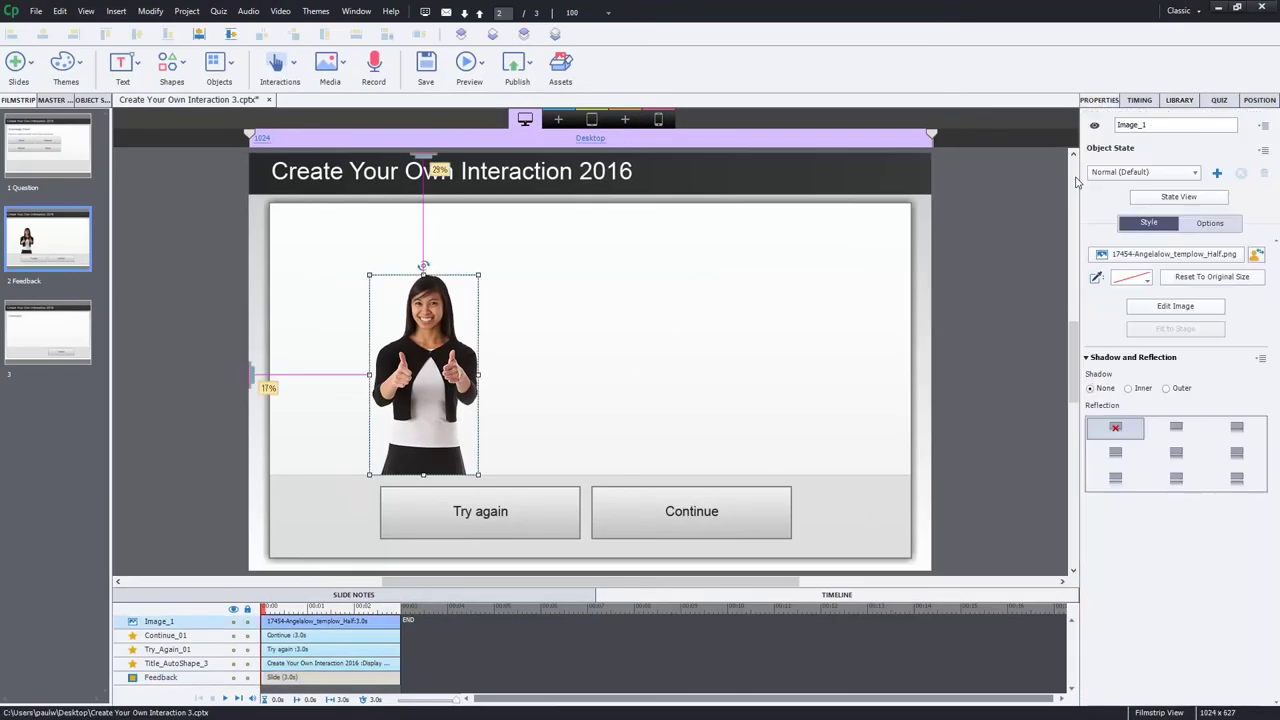
pyautogui.click(1002, 300)
pyautogui.click(418, 350)
pyautogui.moveTo(1160, 124); pyautogui.dragTo(1086, 125)
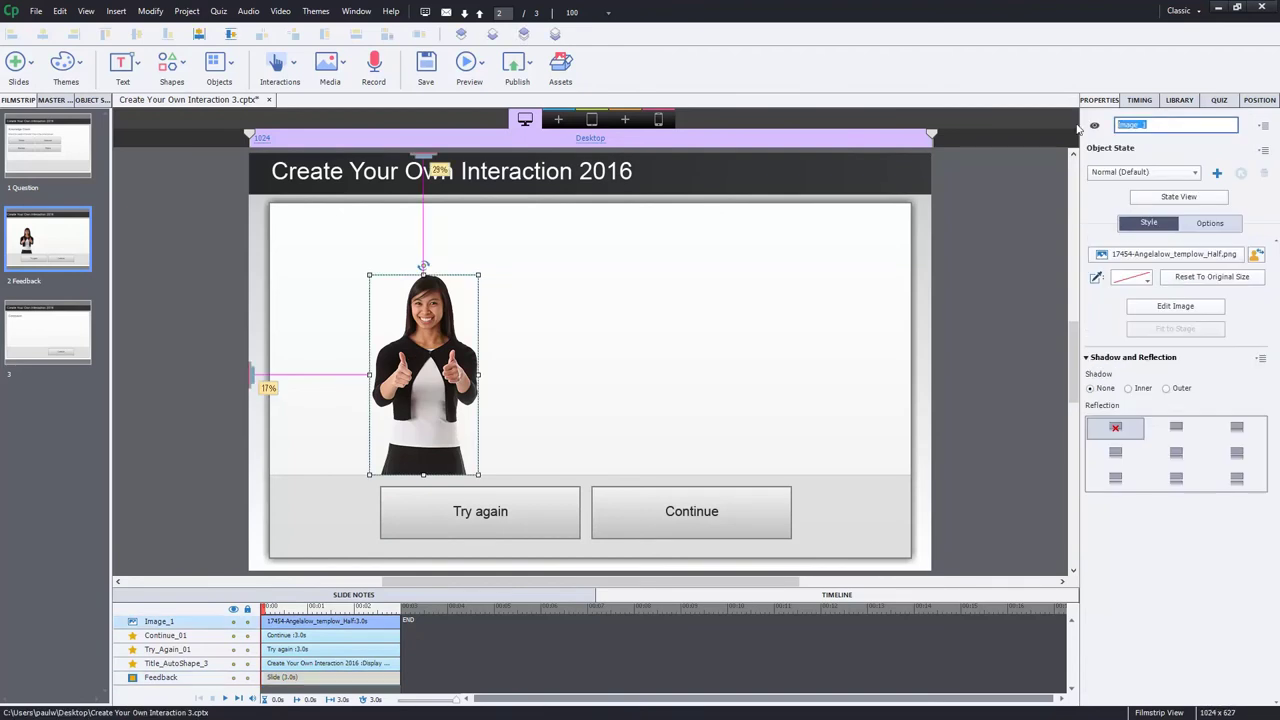
pyautogui.write('Angela')
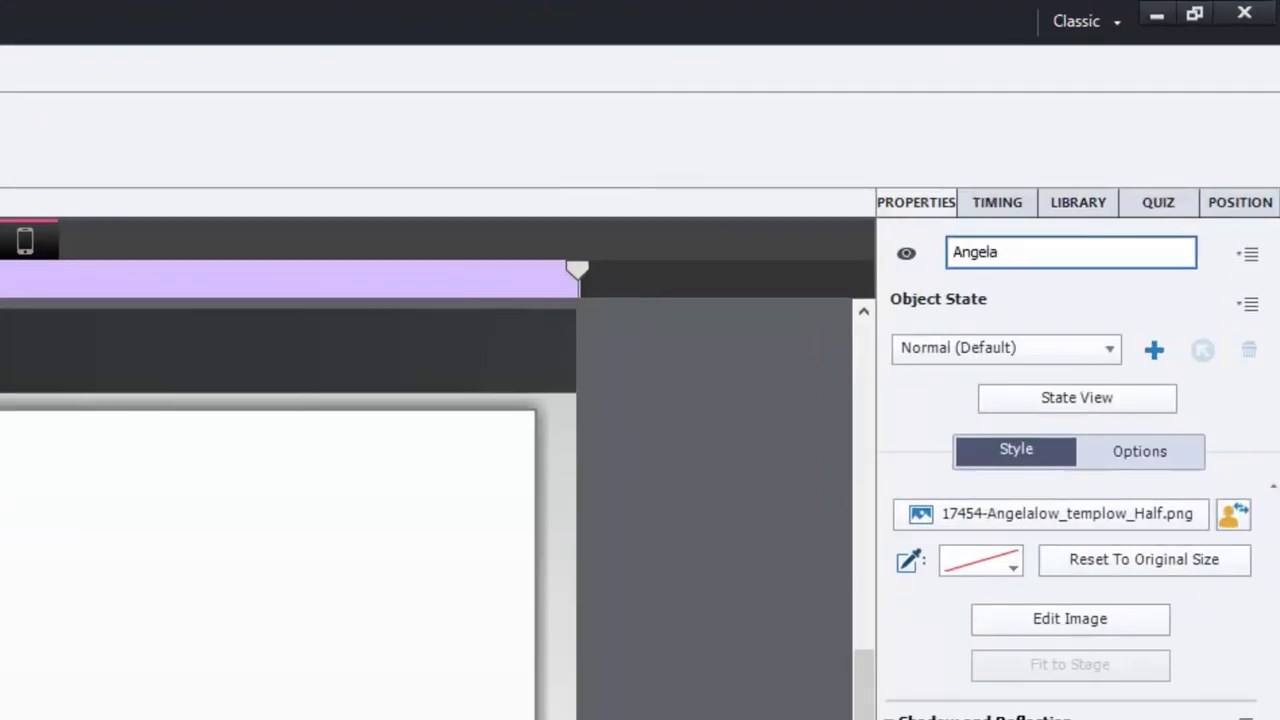
pyautogui.write('_Thumbs_Up')
pyautogui.press('Return')
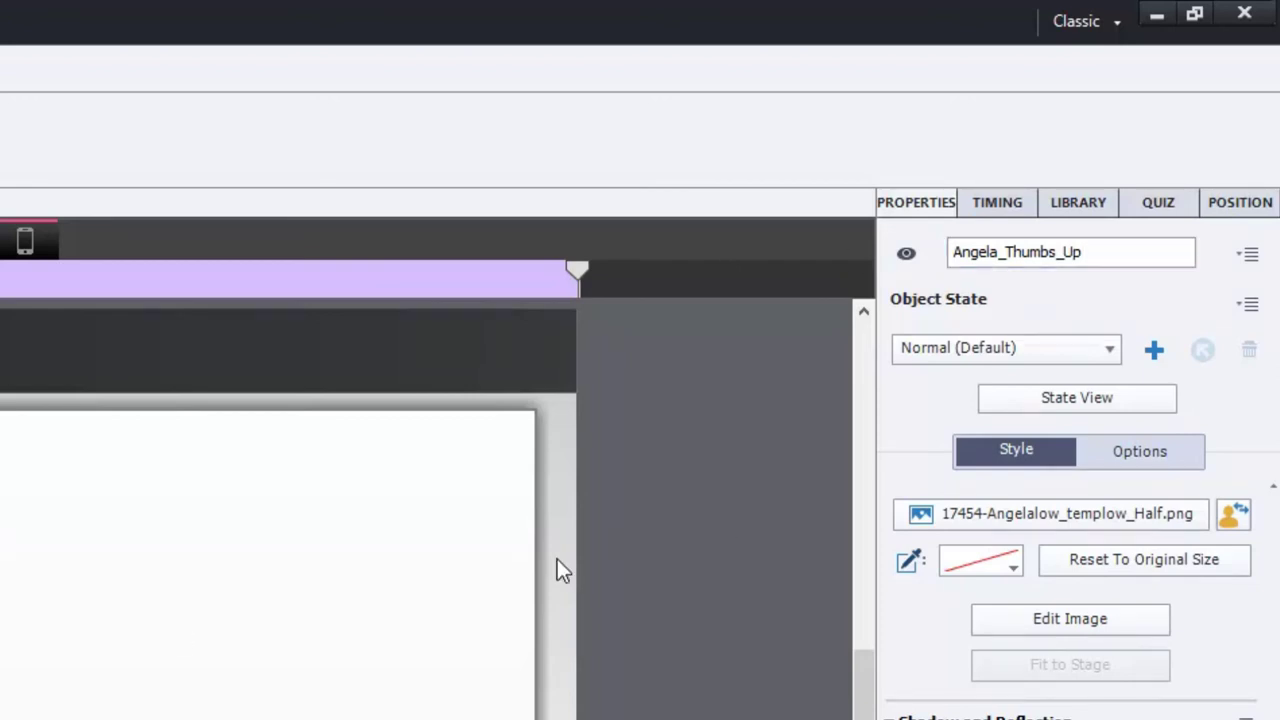
# In the thumbs-up image's Normal state, place ottawa.jpg from the library over the white content area and send it behind the character.
pyautogui.click(1057, 404)
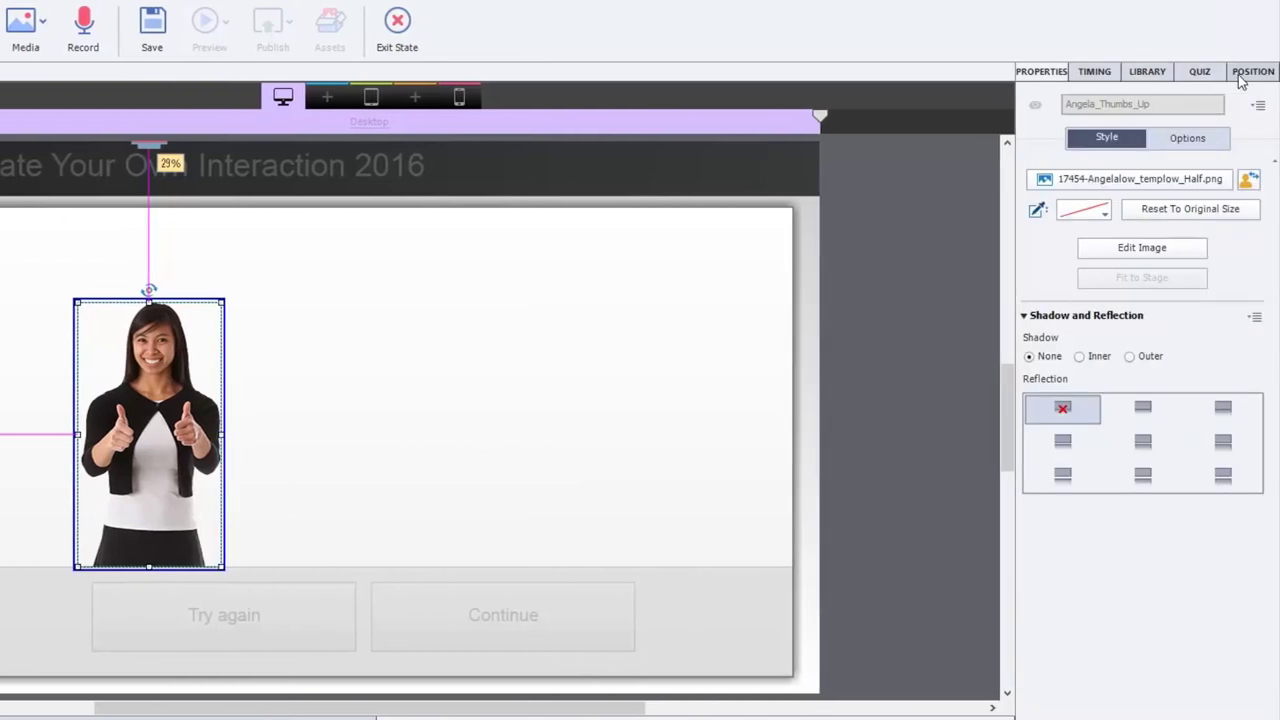
pyautogui.click(1150, 73)
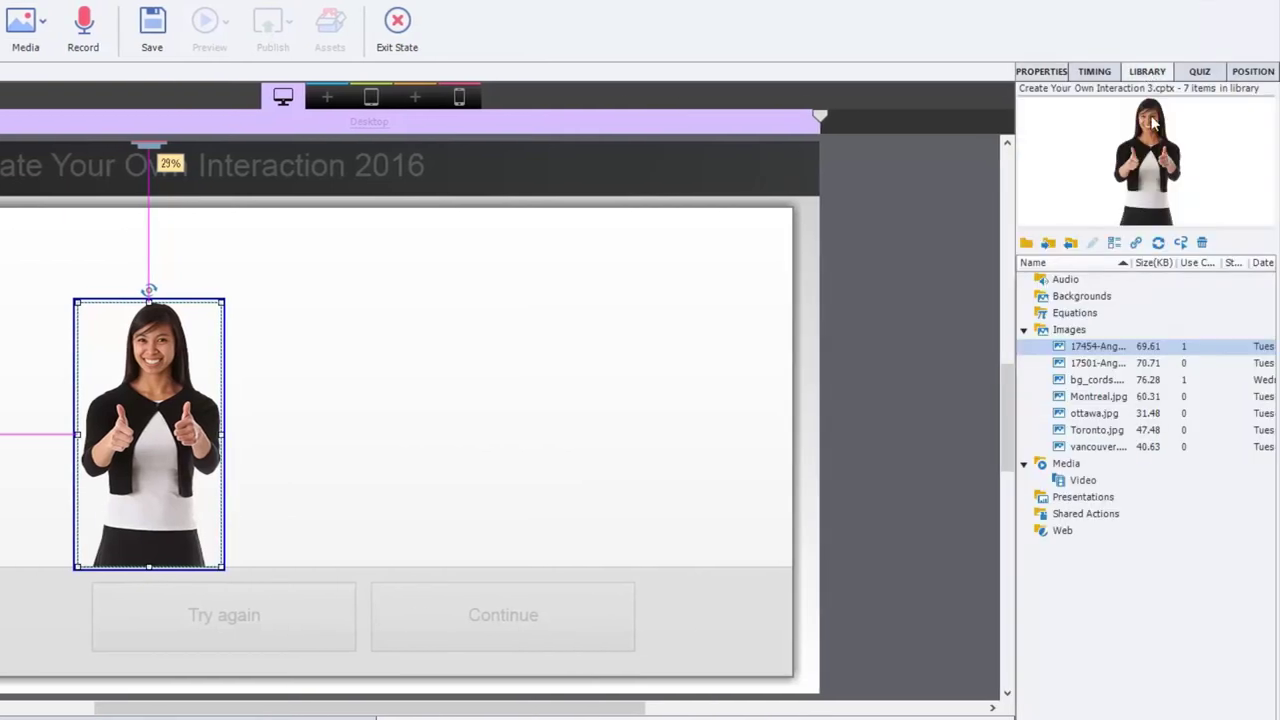
pyautogui.click(1100, 416)
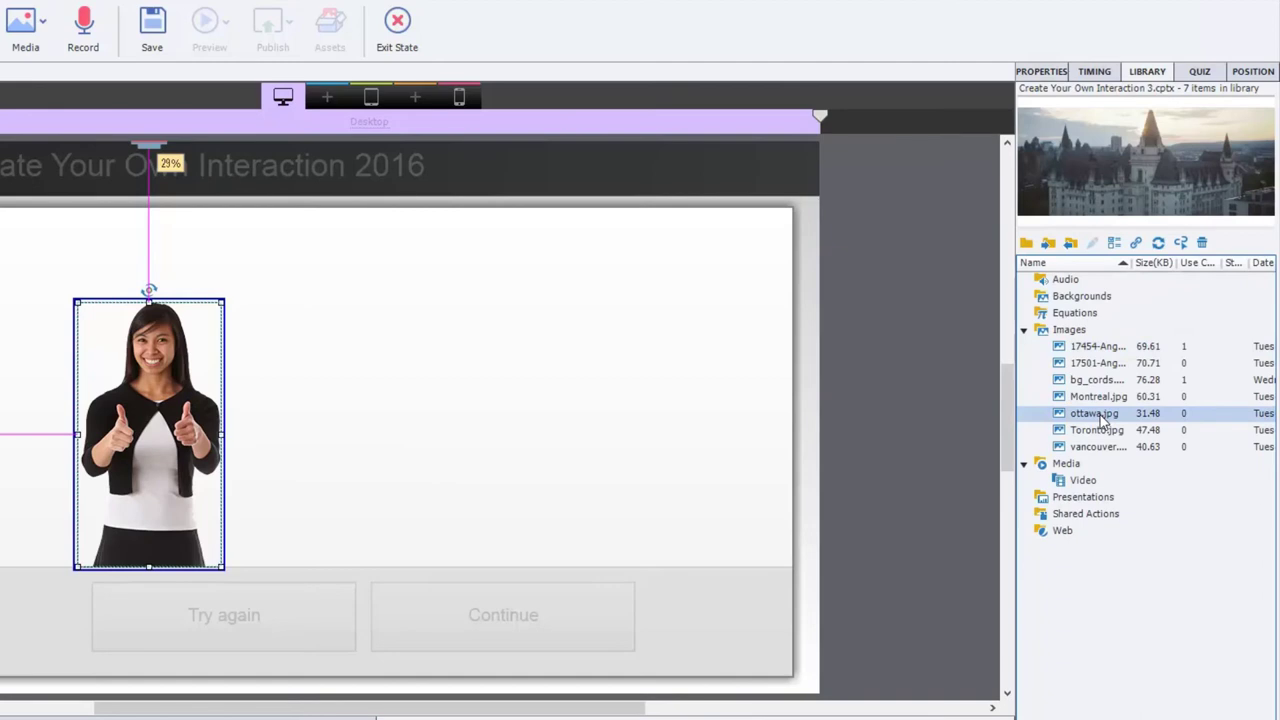
pyautogui.moveTo(1101, 418); pyautogui.dragTo(182, 240)
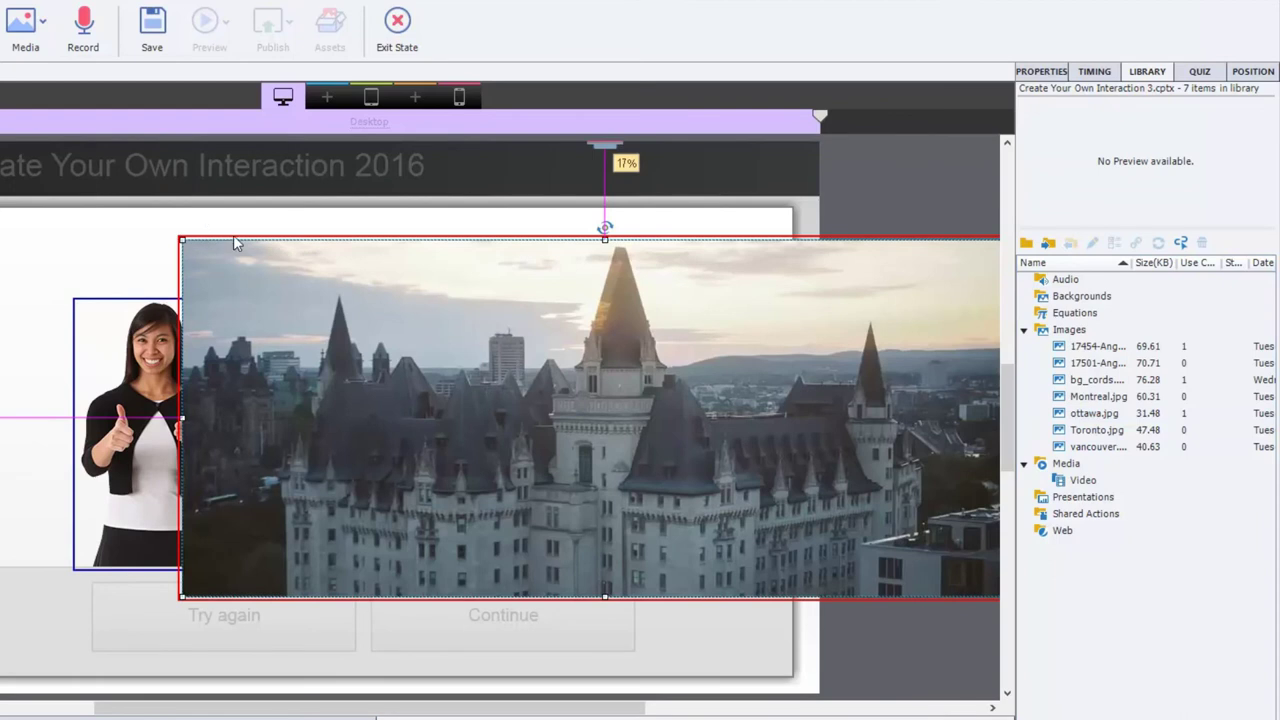
pyautogui.moveTo(489, 306); pyautogui.dragTo(276, 280)
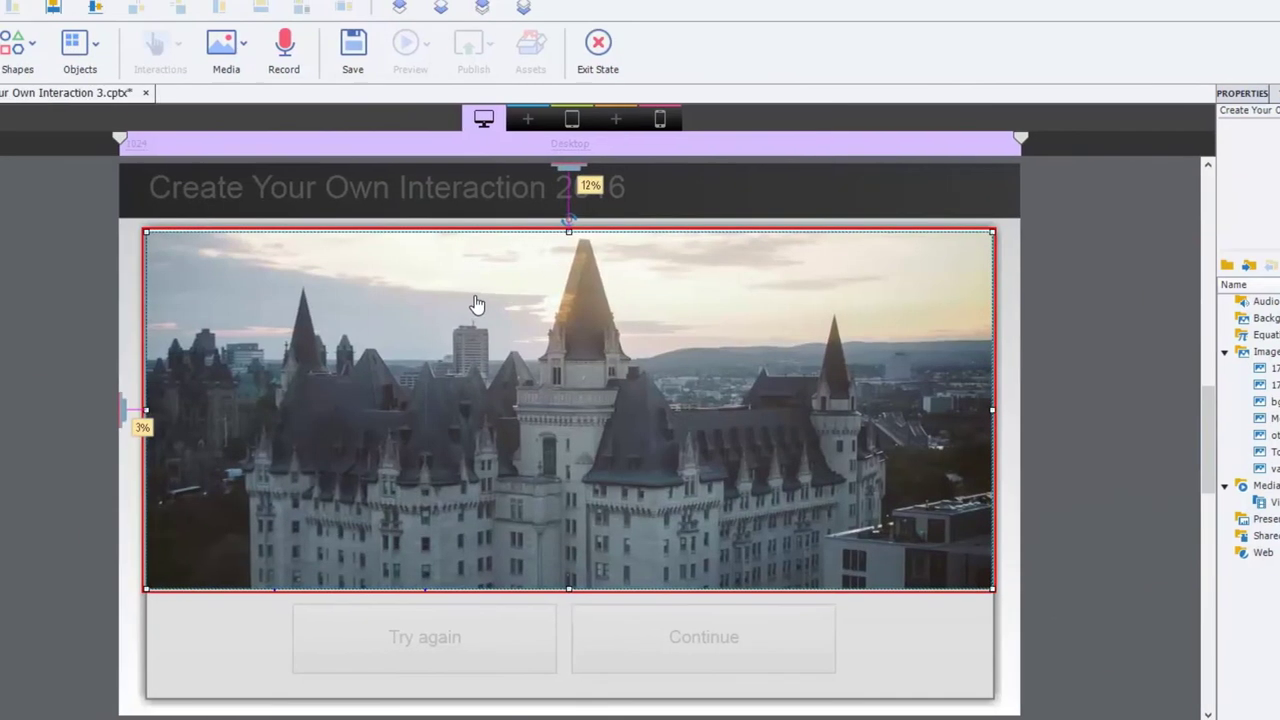
pyautogui.click(515, 13)
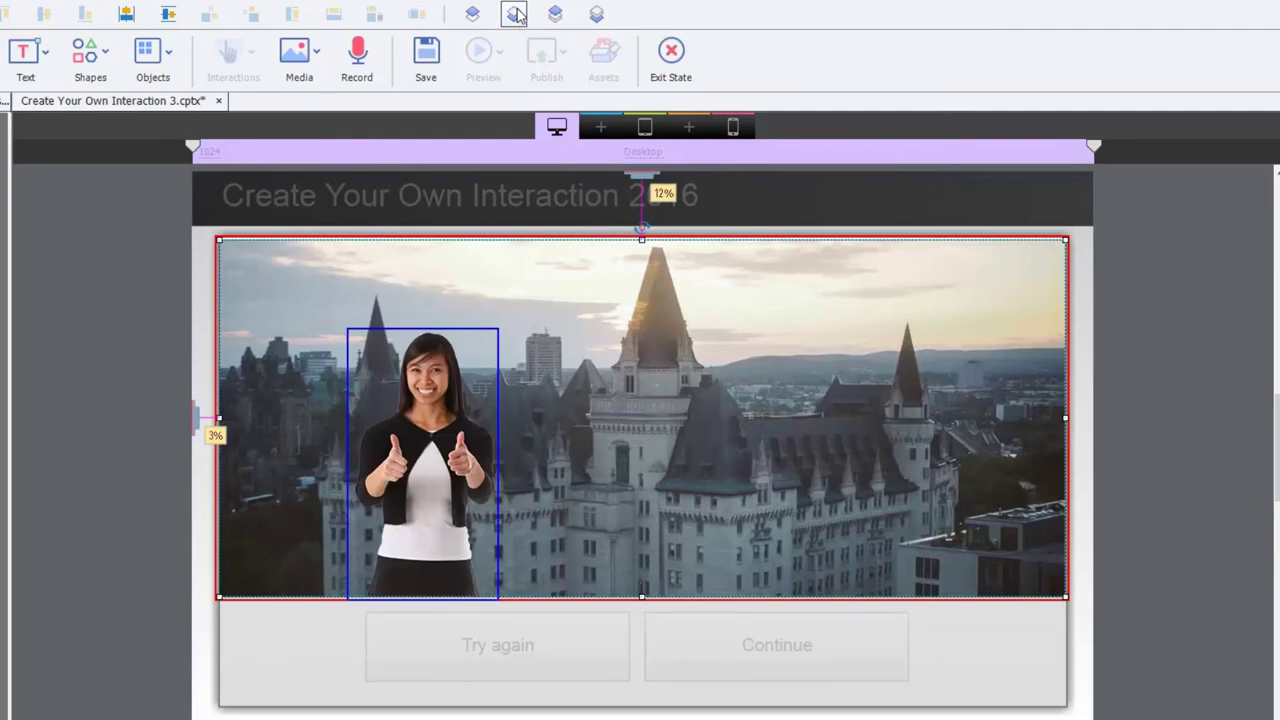
pyautogui.click(124, 390)
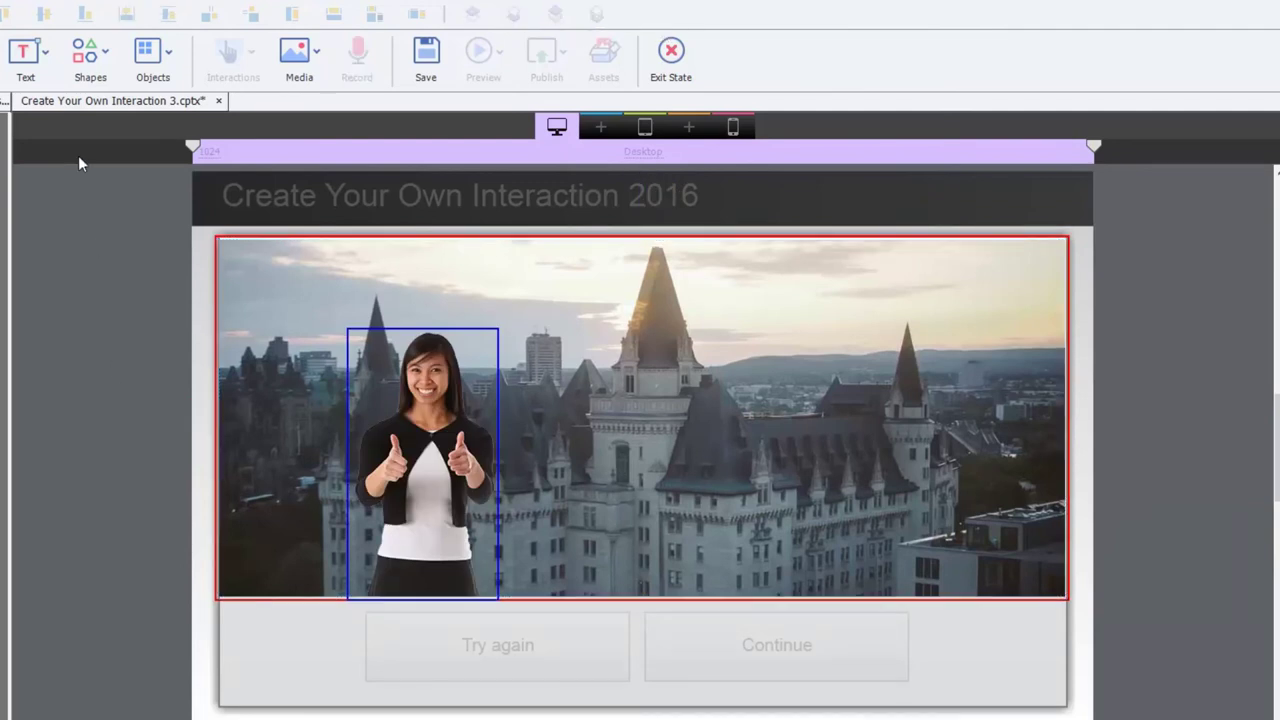
# Draw a rounded rectangular callout beside the character's head, reading "Correct. Ottawa is the capital of Canada. Click Continue to proceed.".
pyautogui.click(90, 58)
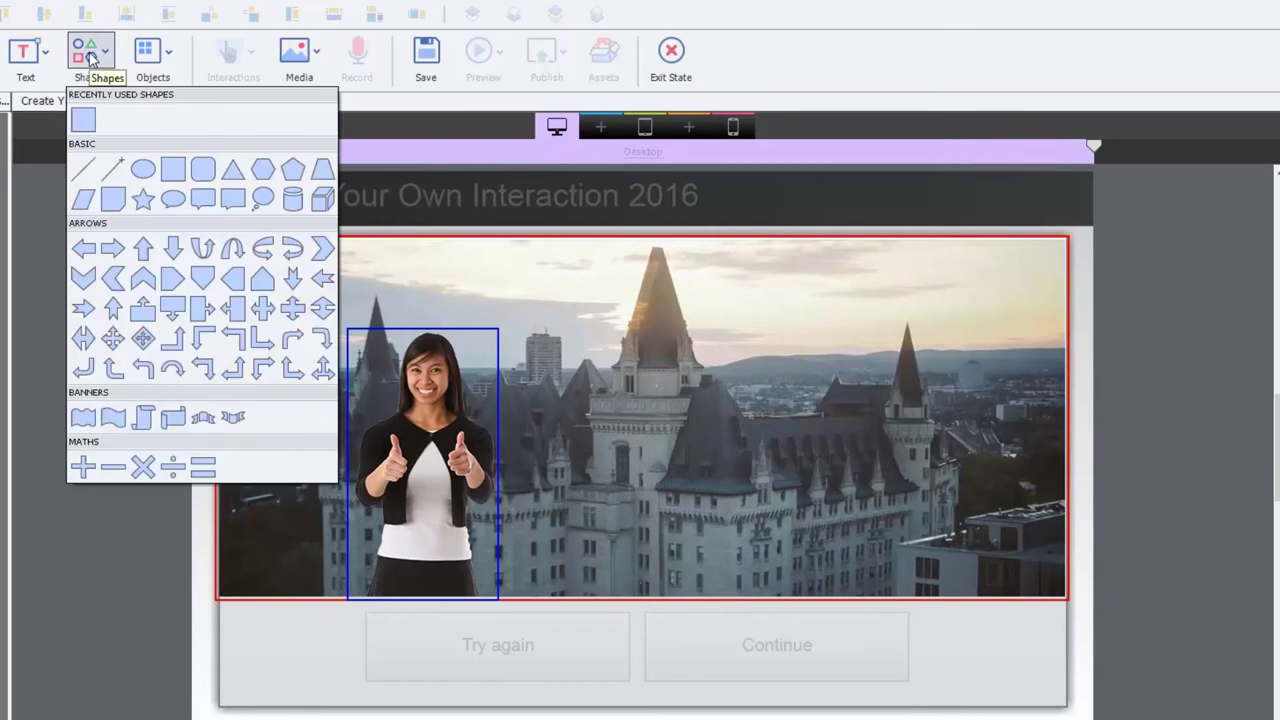
pyautogui.click(202, 200)
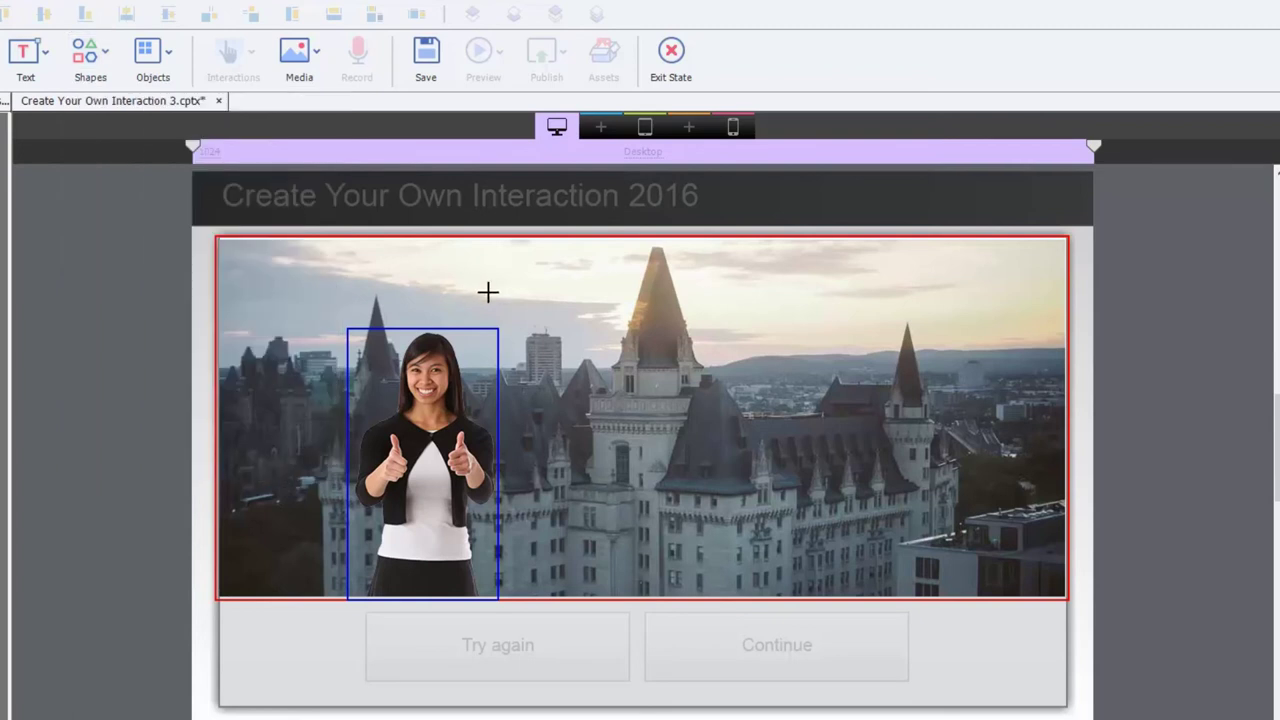
pyautogui.moveTo(512, 288); pyautogui.dragTo(816, 382)
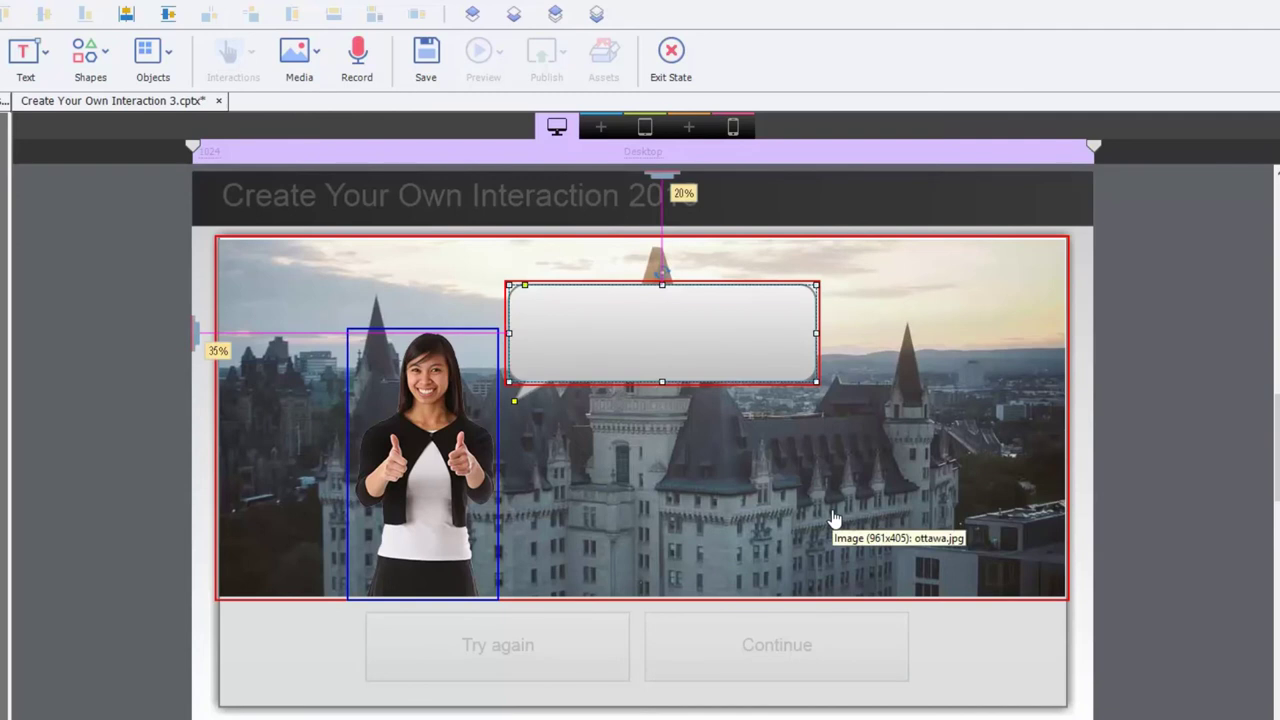
pyautogui.doubleClick(680, 334)
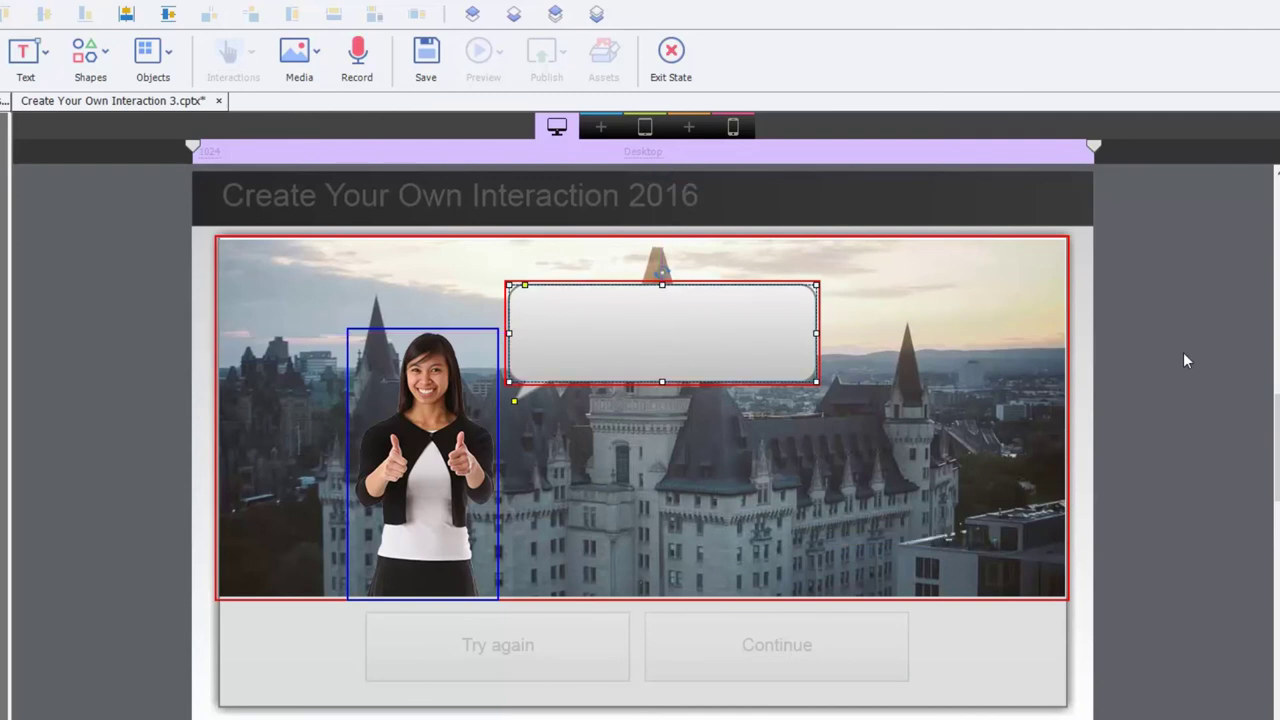
pyautogui.write('Correct. Ottawa is the capital of C')
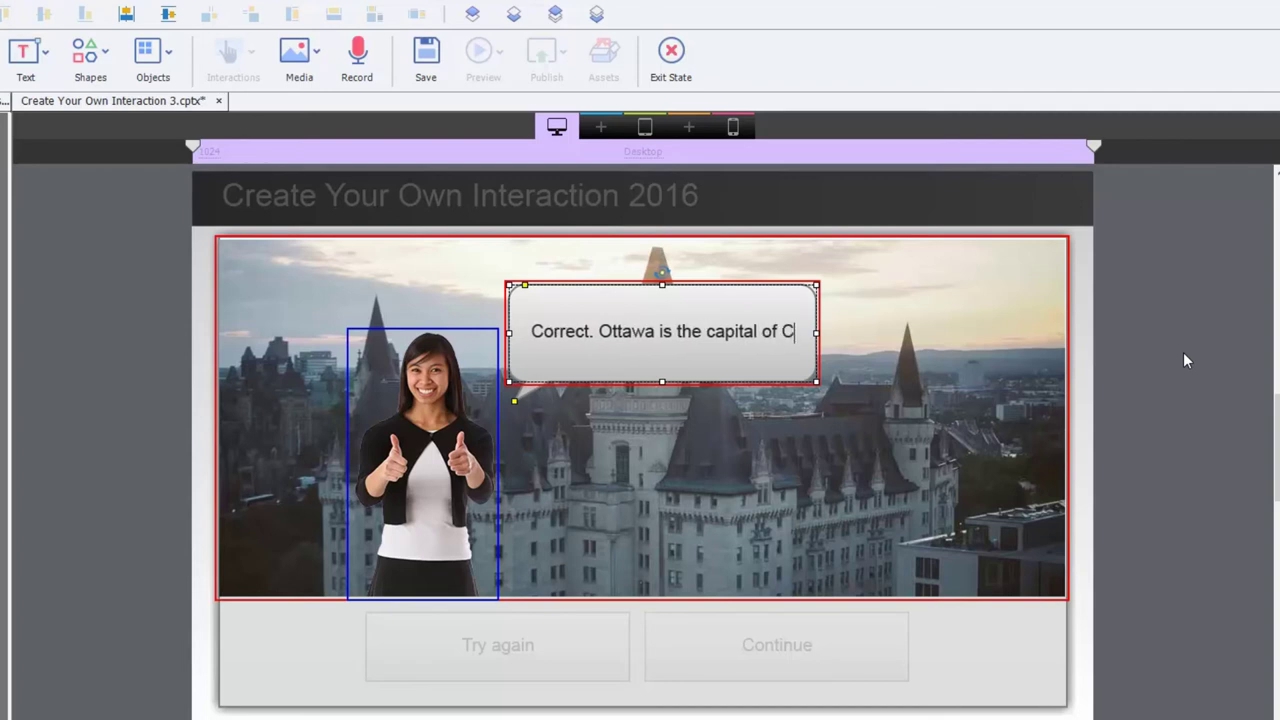
pyautogui.write('anada.')
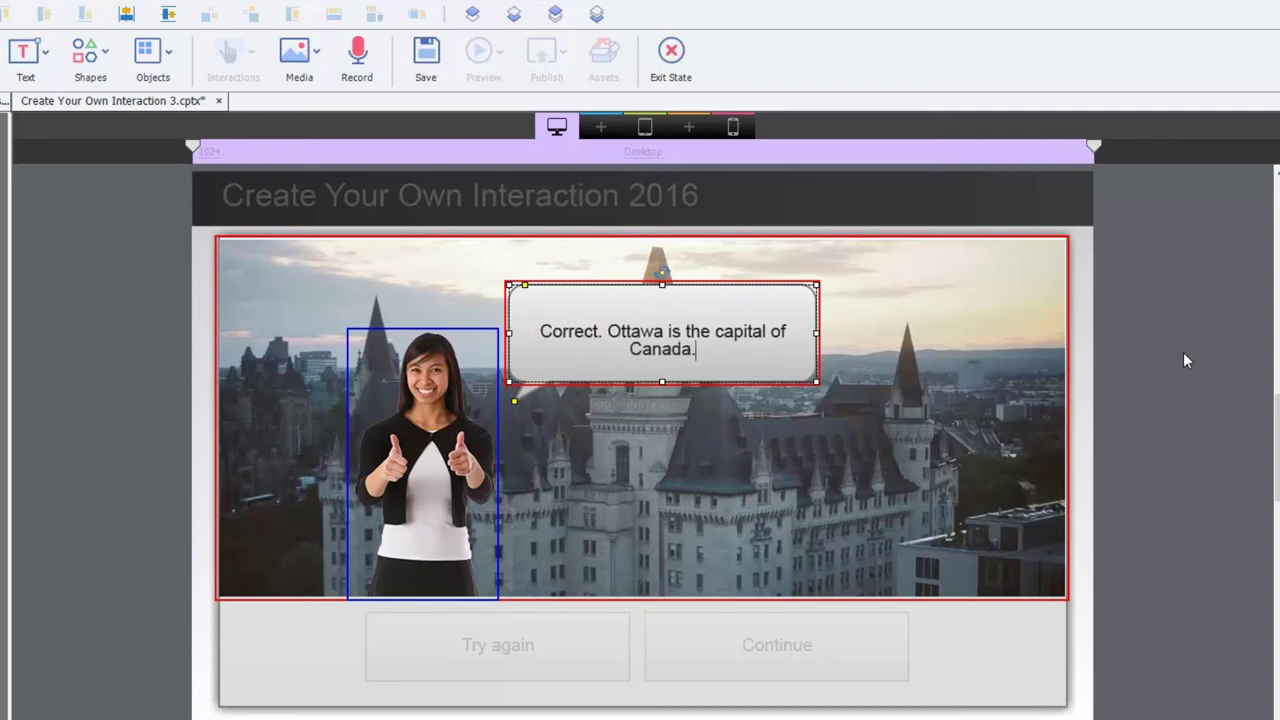
pyautogui.write(' Click')
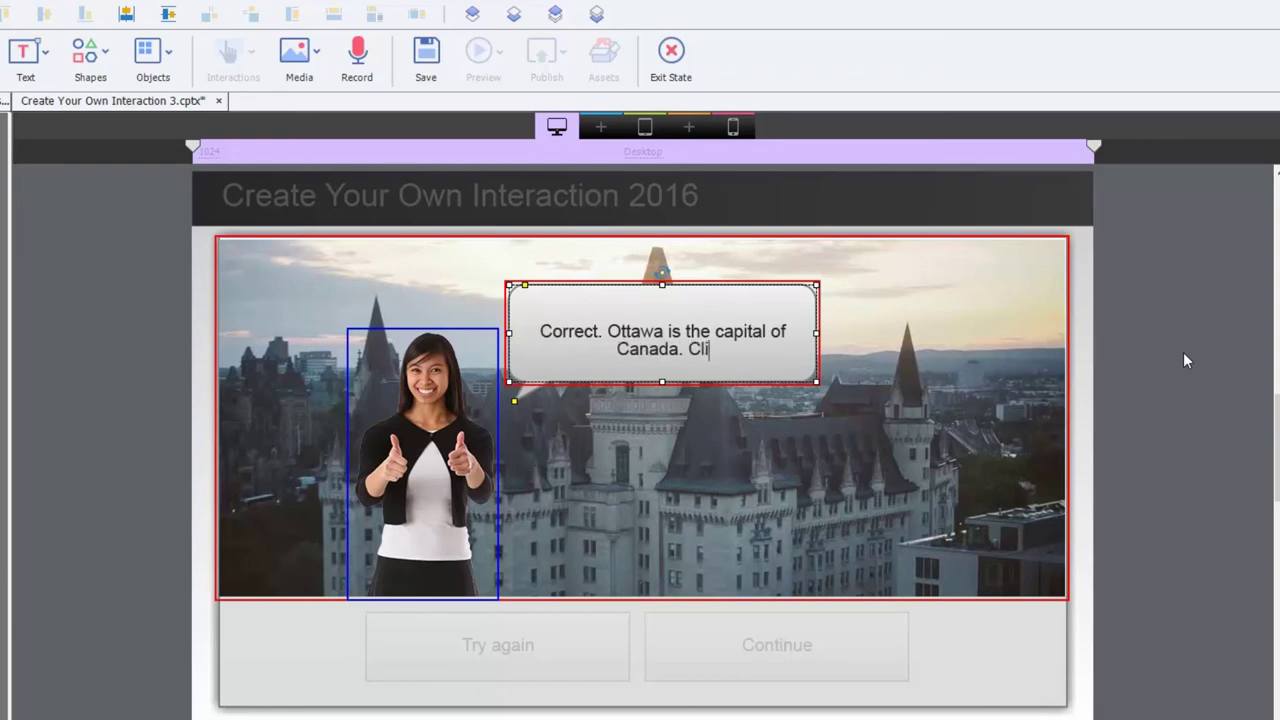
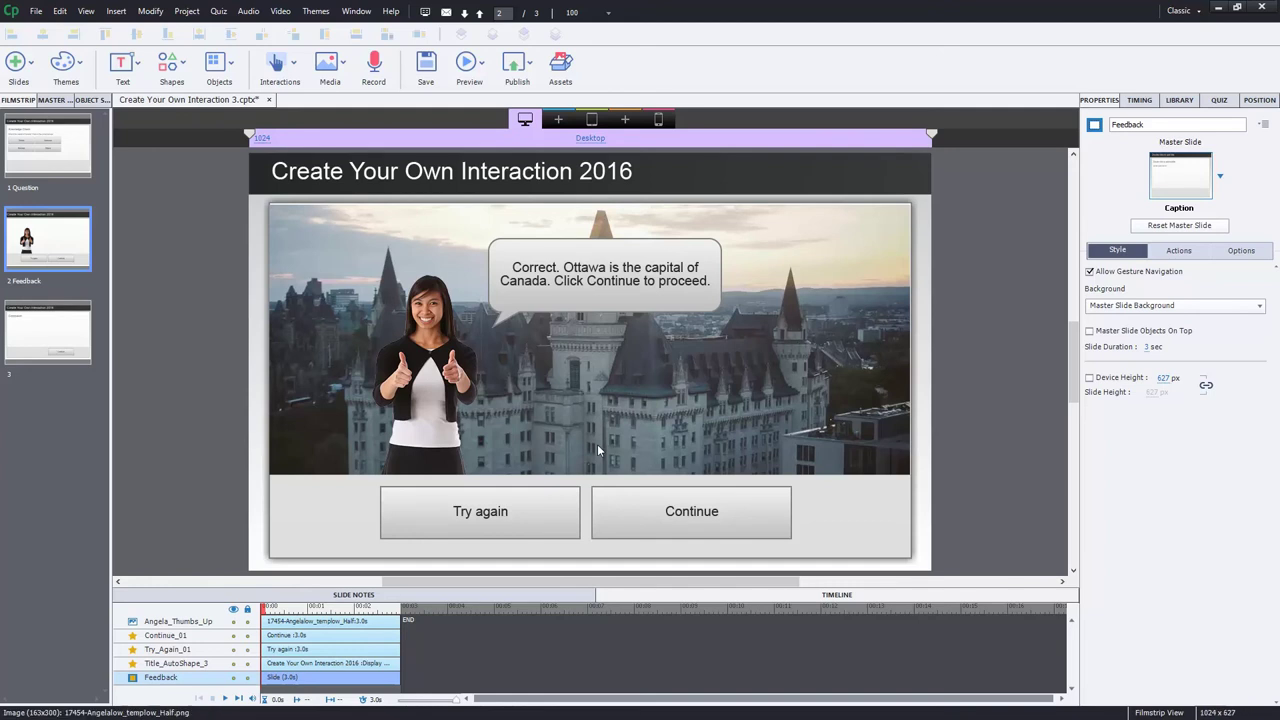
# Turn the Continue shape into a button, with the hand cursor enabled and the click sound disabled.
pyautogui.click(427, 377)
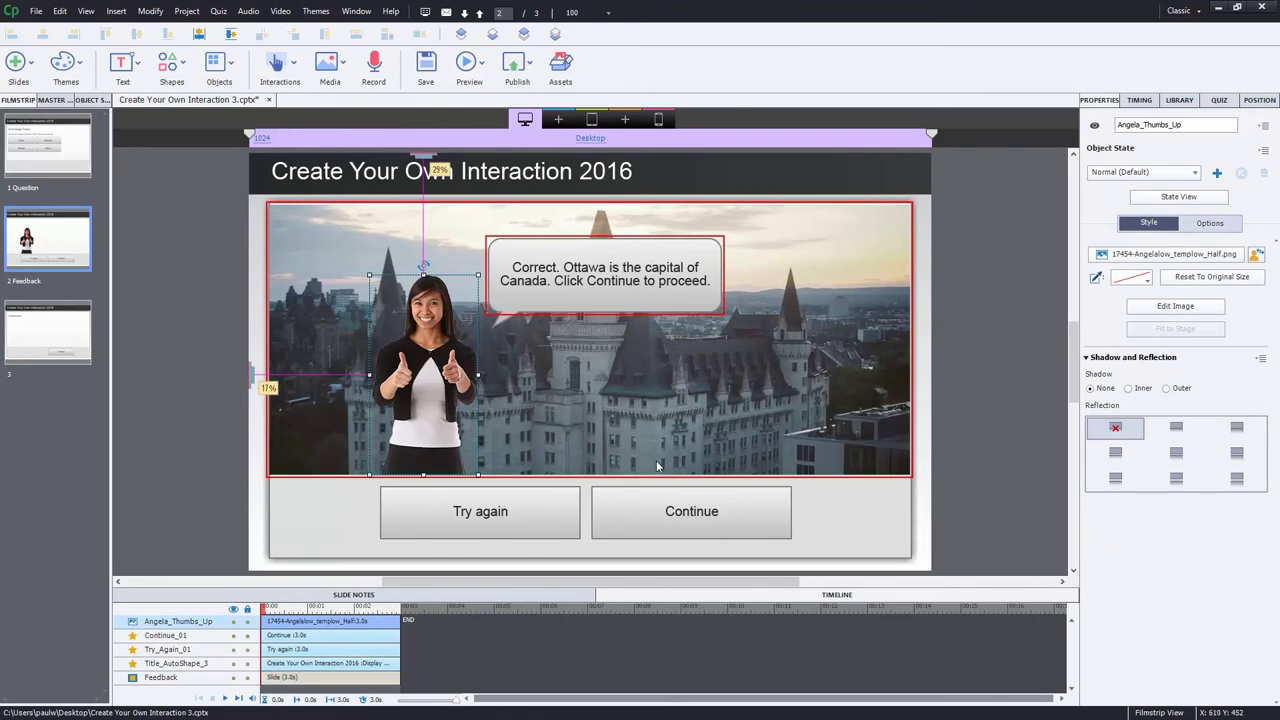
pyautogui.click(714, 512)
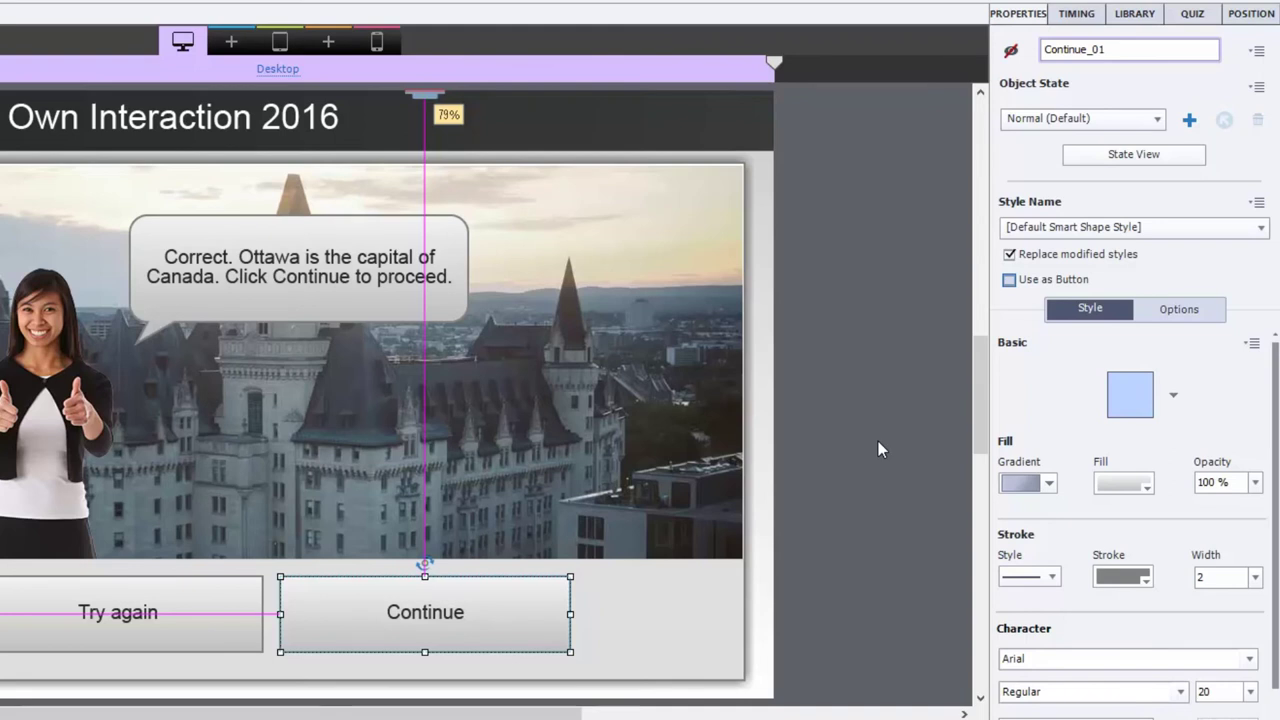
pyautogui.press('space')
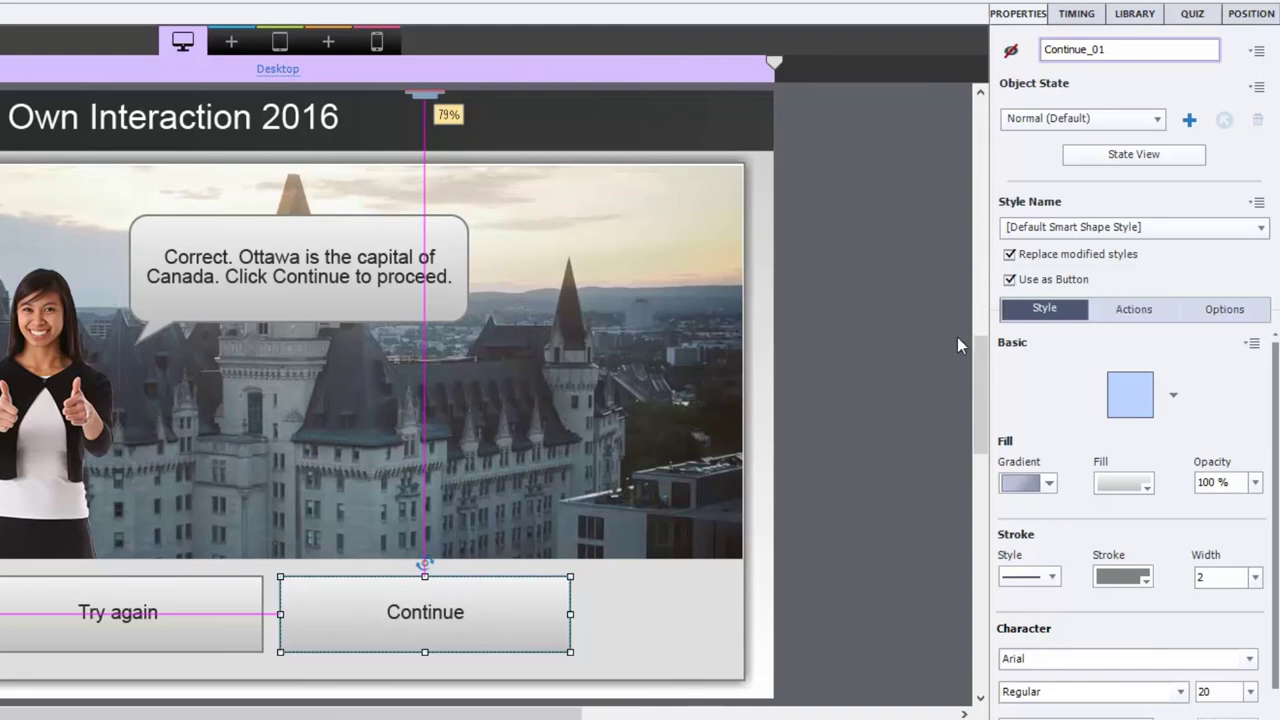
pyautogui.click(1143, 322)
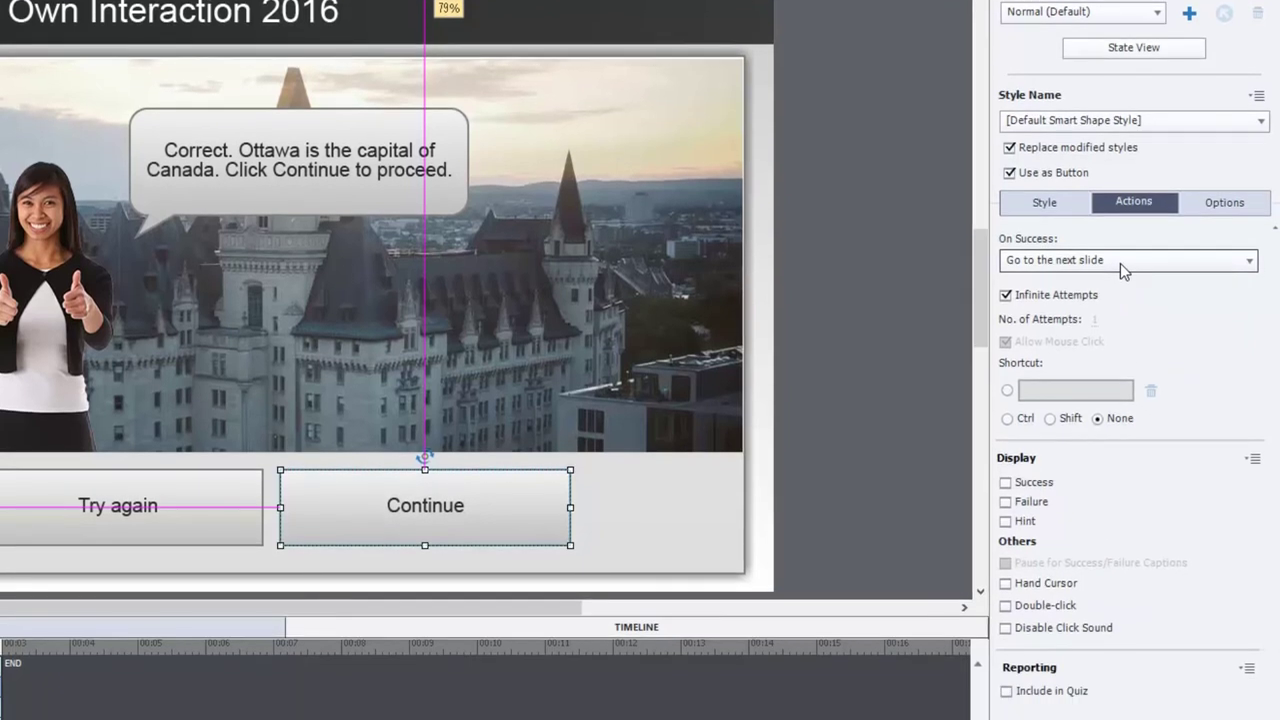
pyautogui.click(1006, 583)
pyautogui.click(1006, 628)
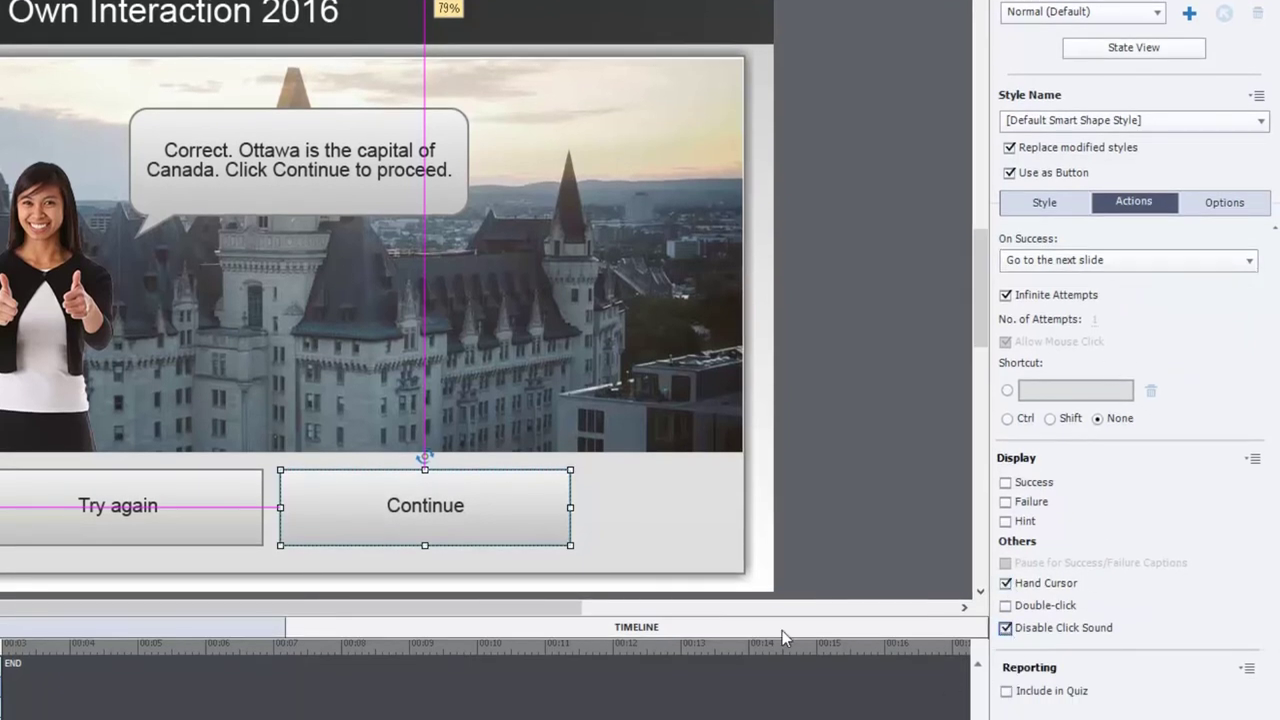
# Make the Try again button go to the previous slide, with the hand cursor enabled and the click sound disabled.
pyautogui.click(146, 535)
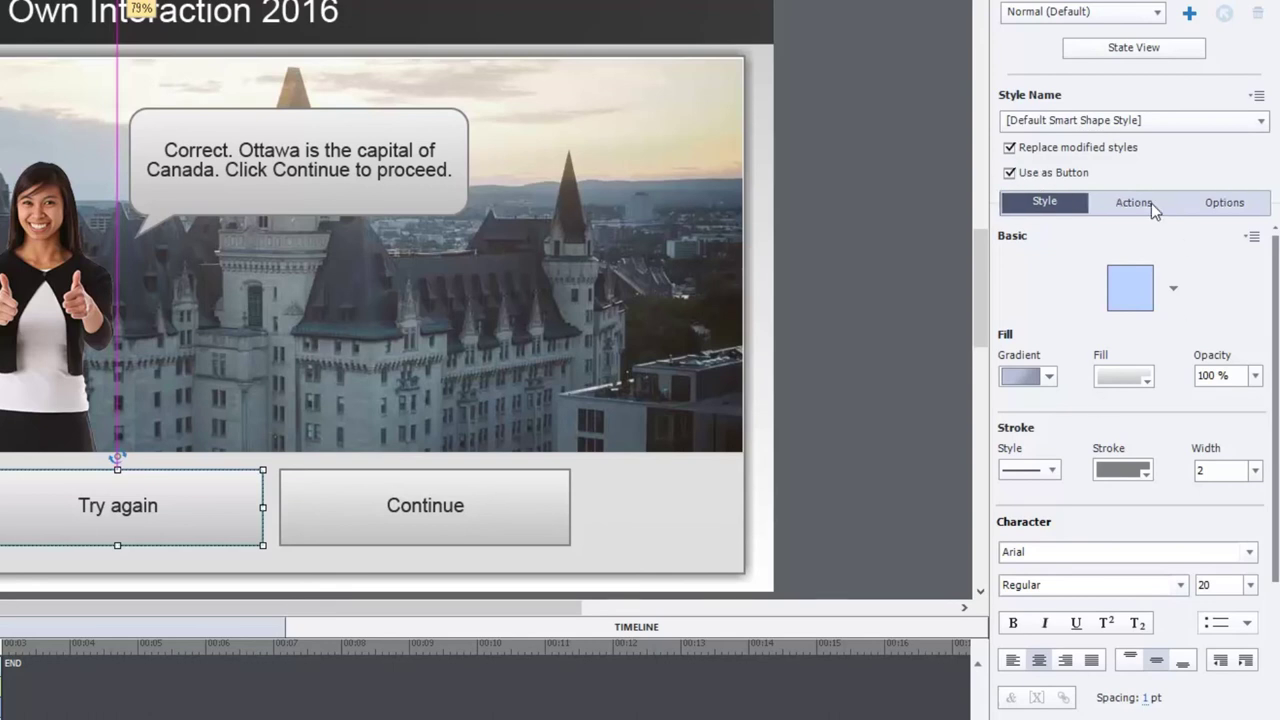
pyautogui.click(1151, 203)
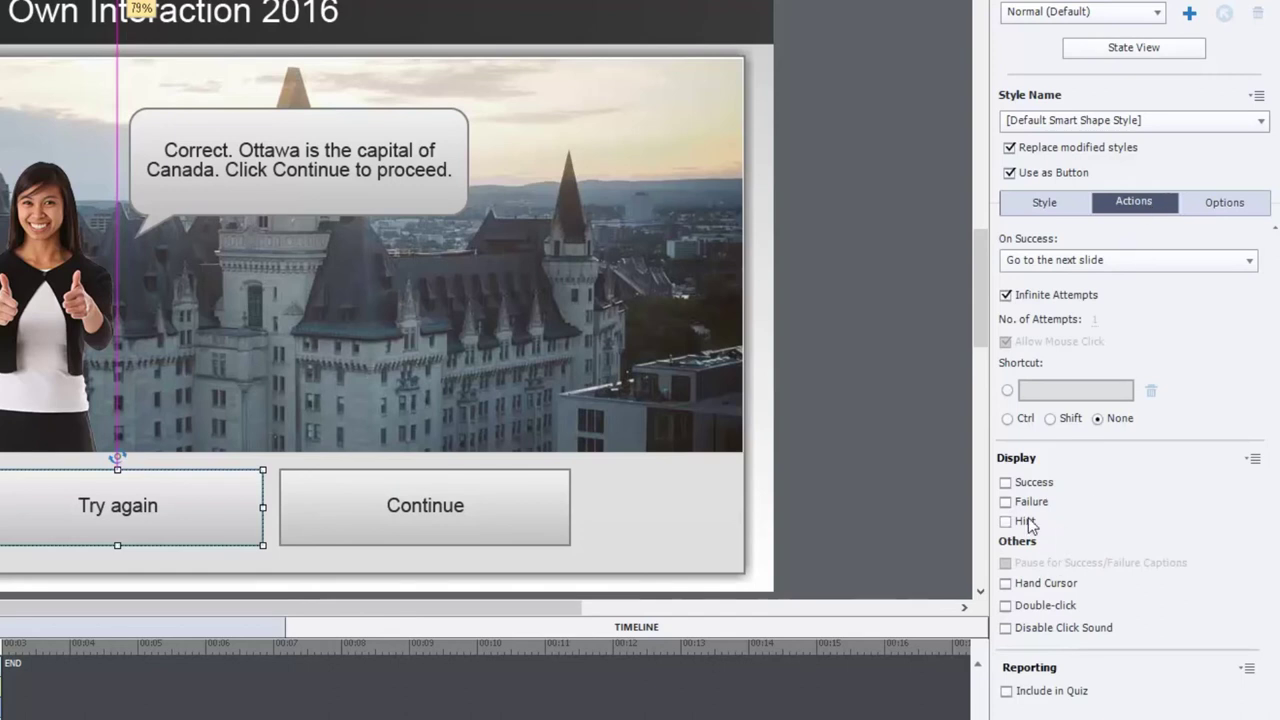
pyautogui.click(1045, 260)
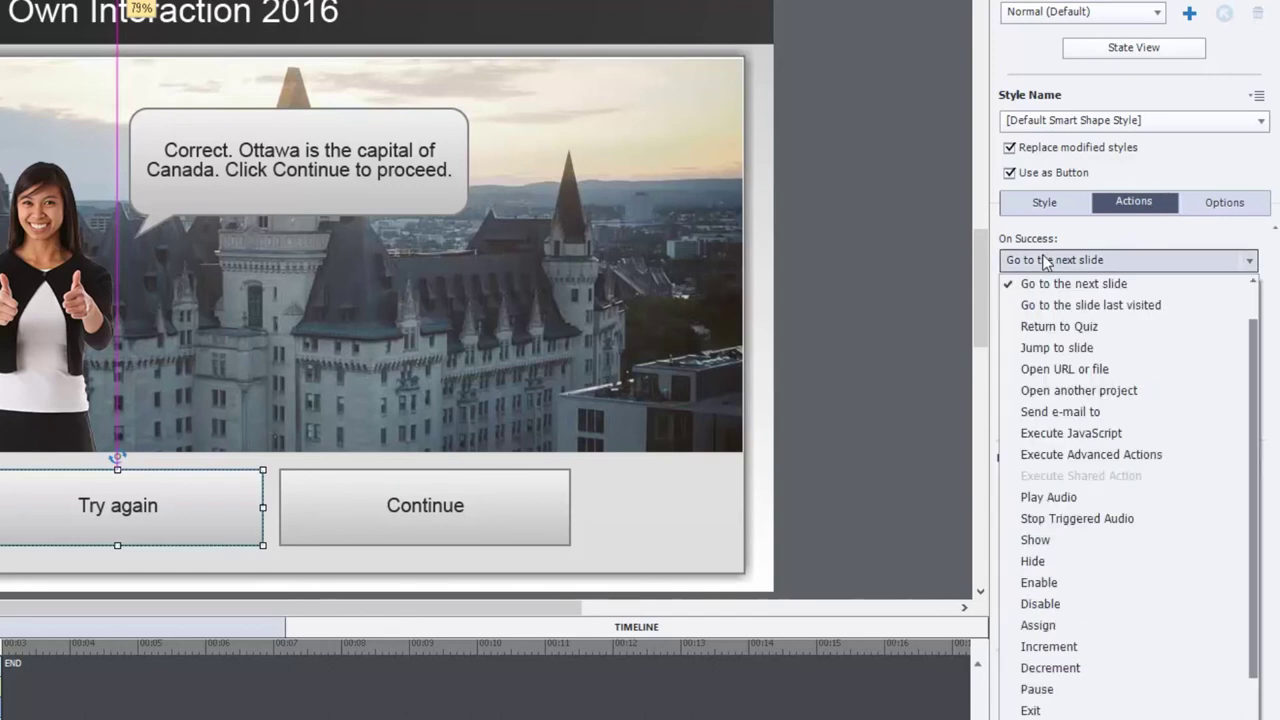
pyautogui.scroll(1, 1063, 290)
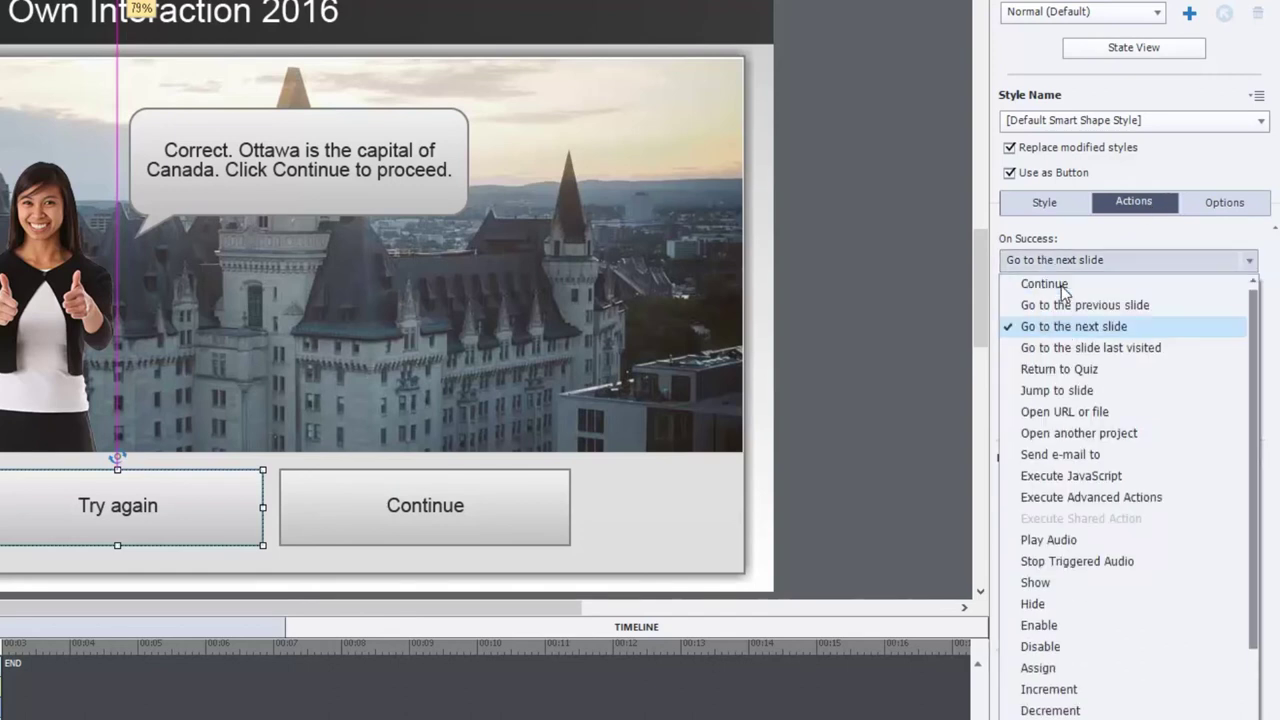
pyautogui.click(1063, 305)
pyautogui.click(1048, 584)
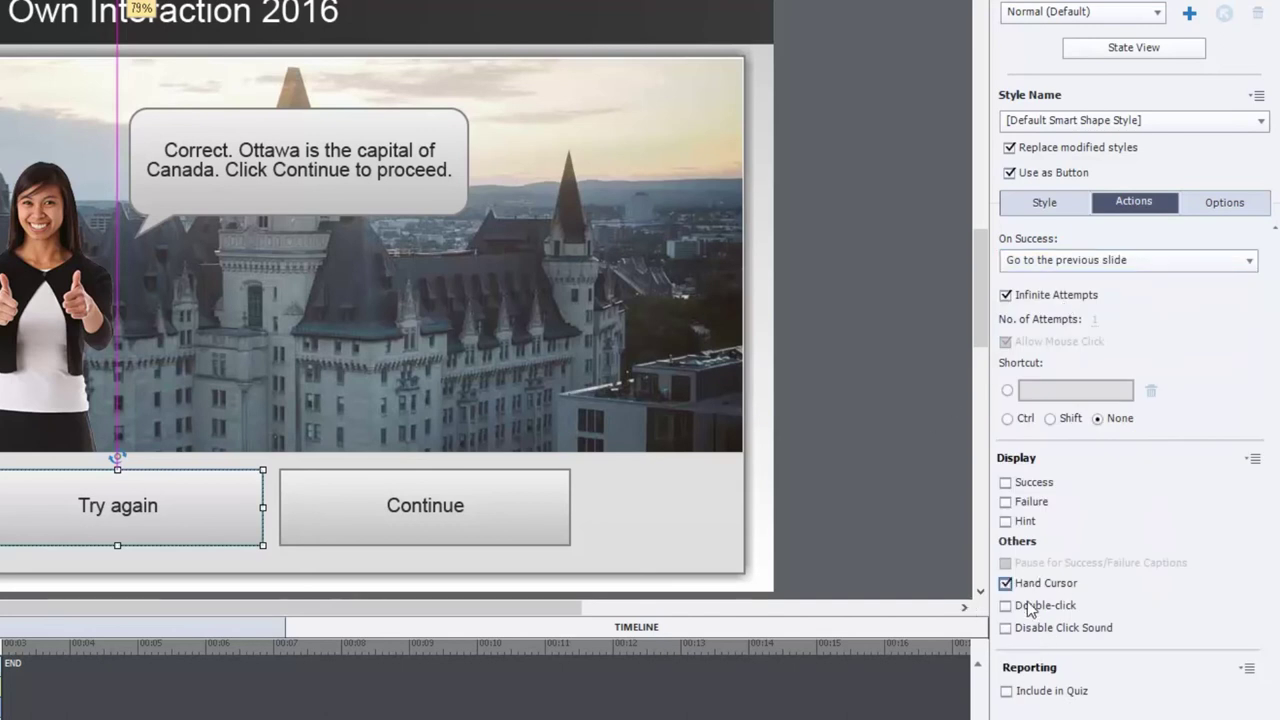
pyautogui.click(1034, 630)
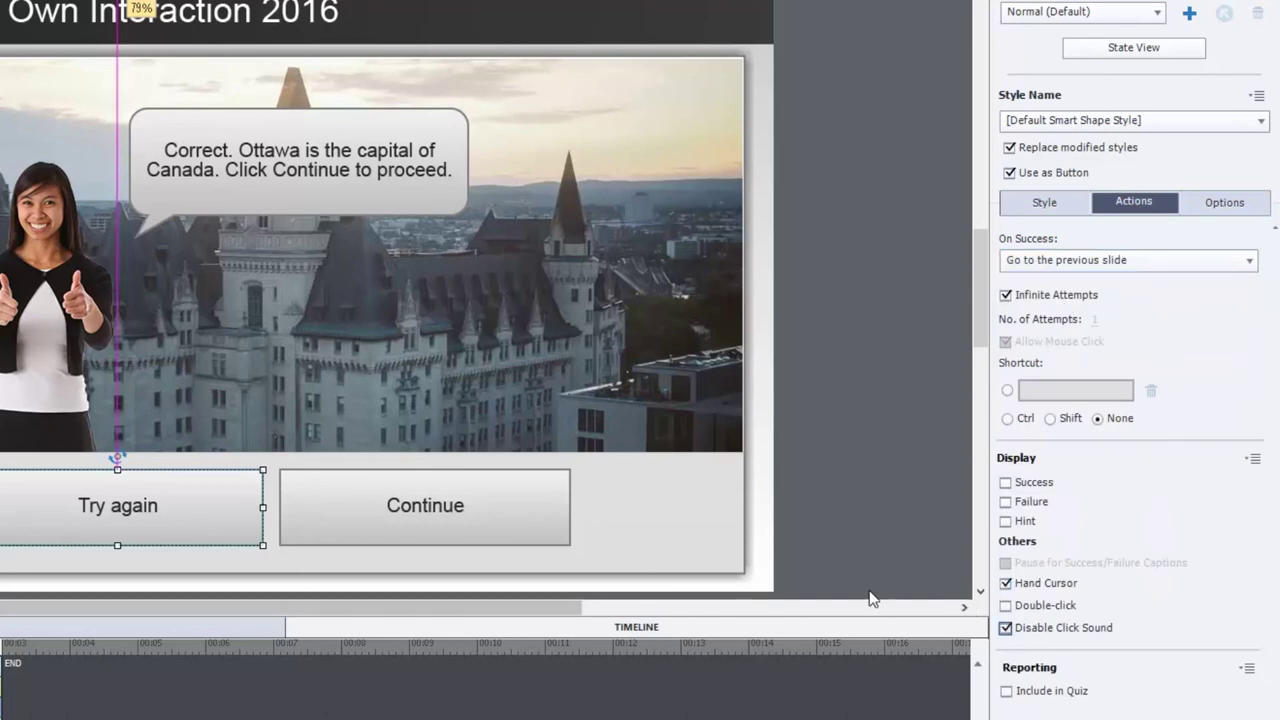
# Set the Feedback slide's On Enter action to Execute Advanced Actions.
pyautogui.click(859, 436)
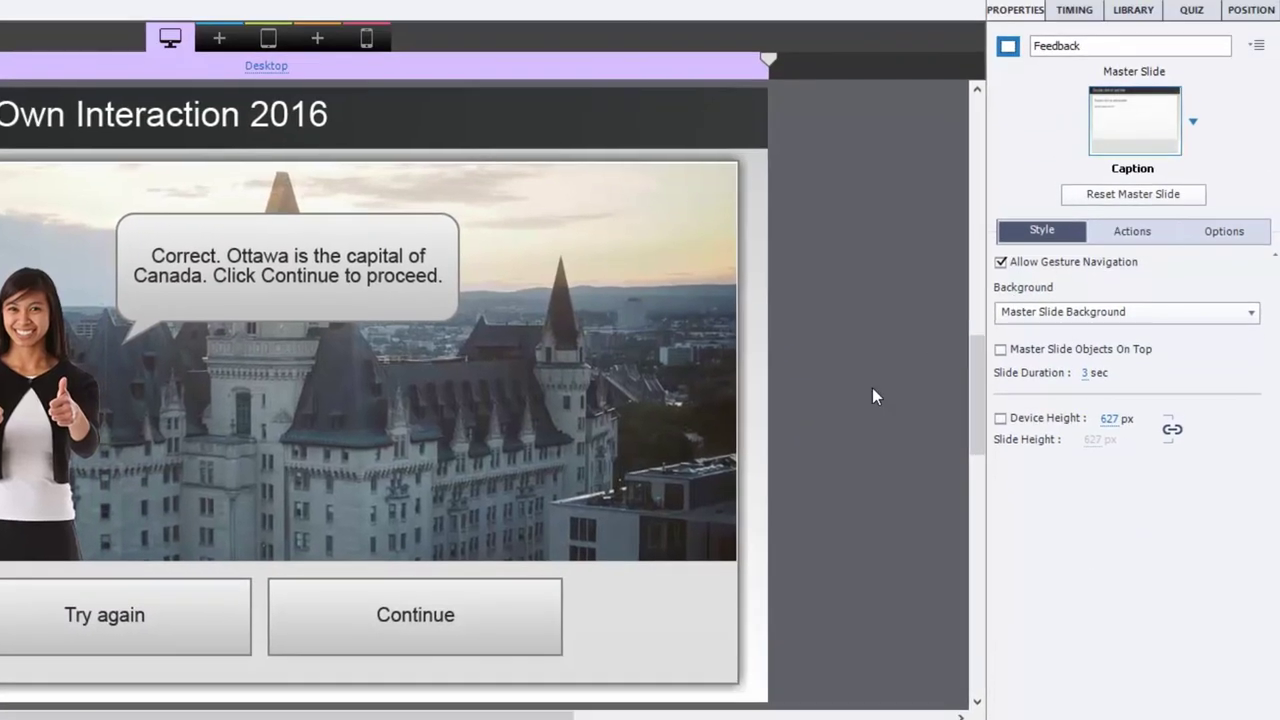
pyautogui.click(1145, 231)
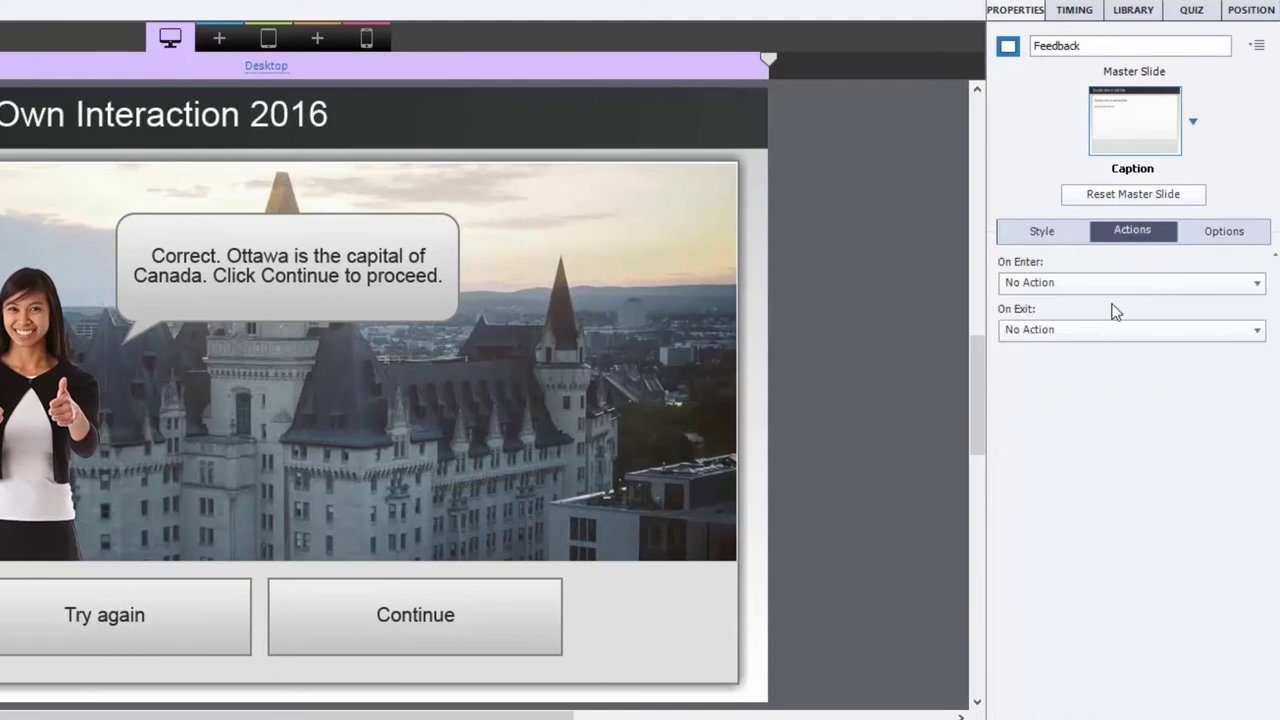
pyautogui.click(1068, 287)
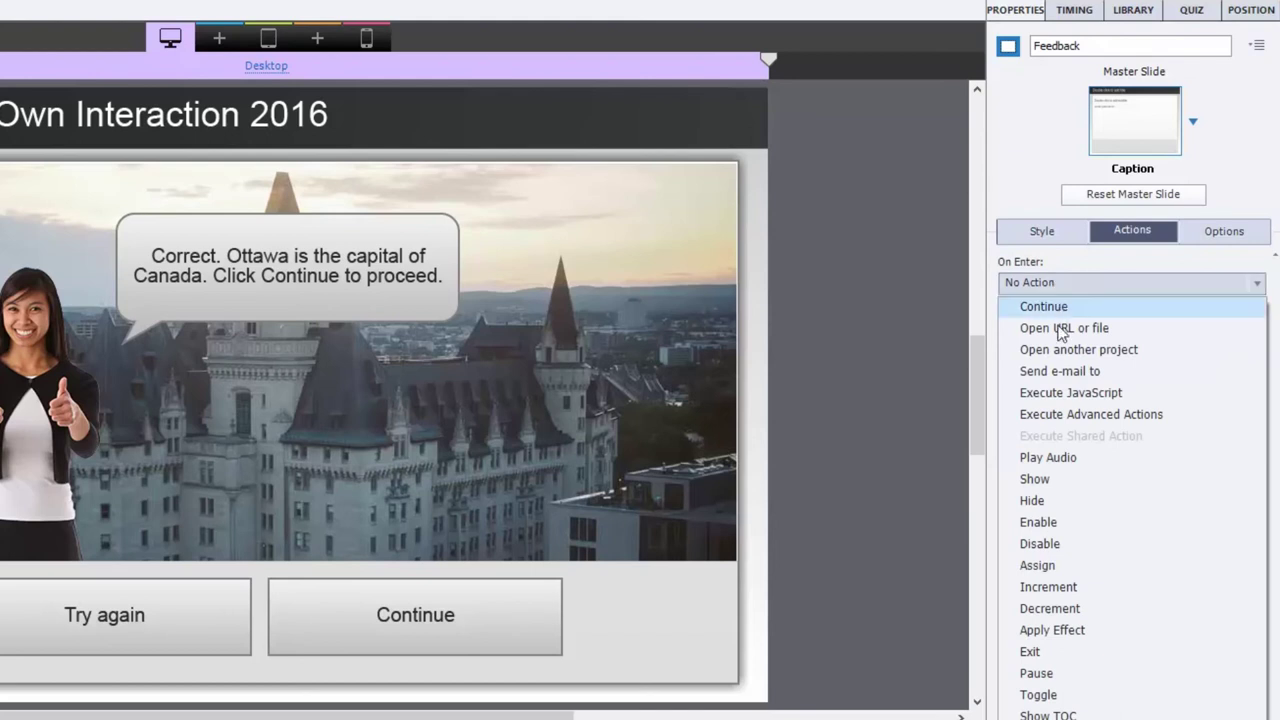
pyautogui.click(1097, 416)
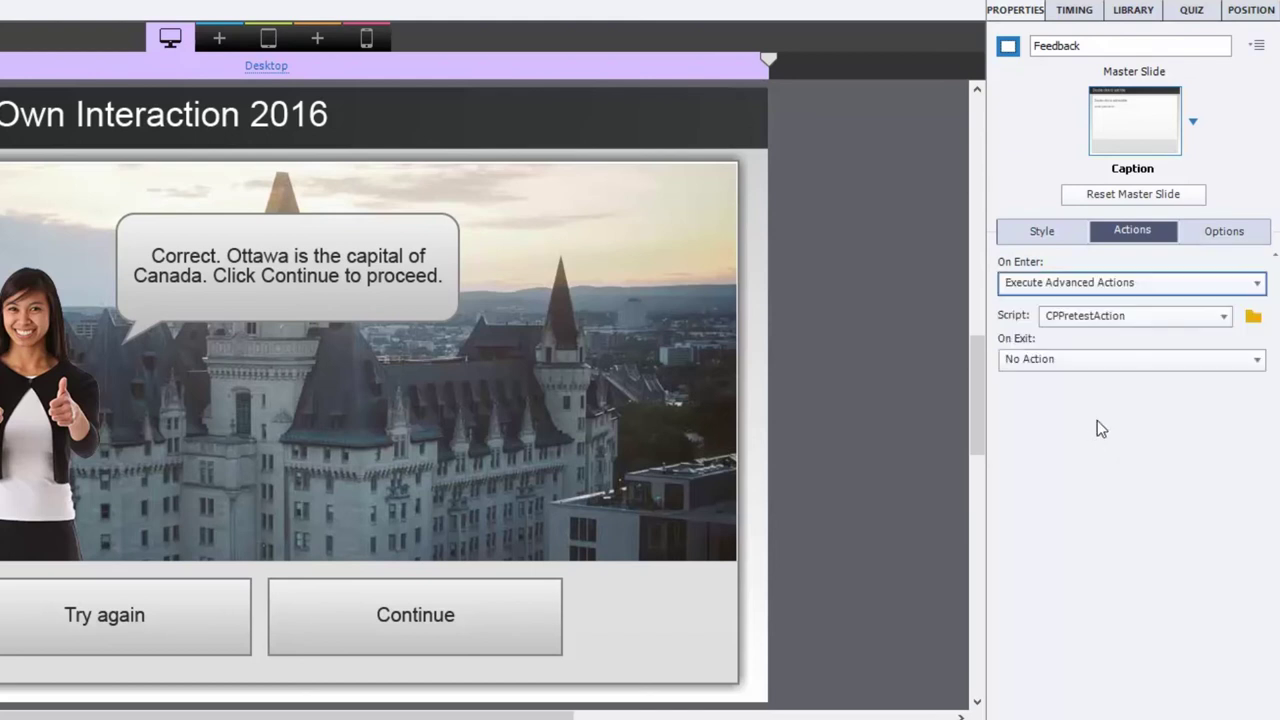
# Start a new blank conditional advanced action named Validate01.
pyautogui.click(1253, 317)
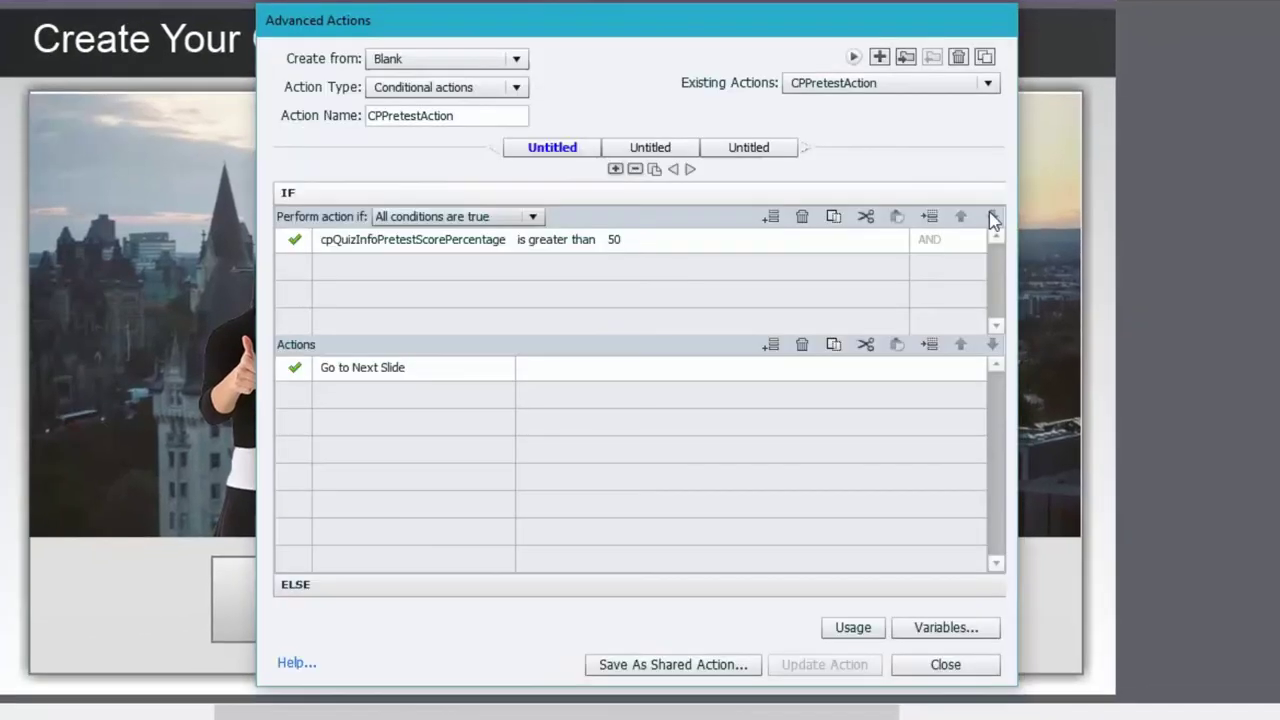
pyautogui.click(879, 56)
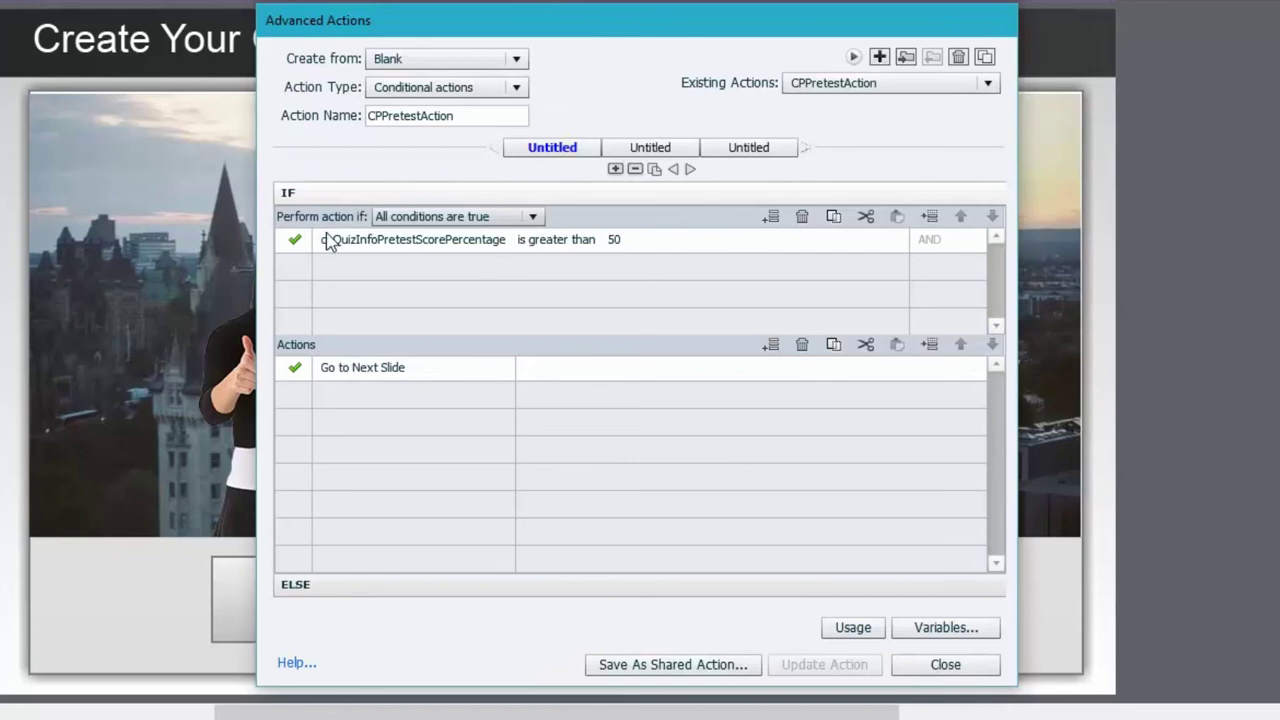
pyautogui.click(413, 116)
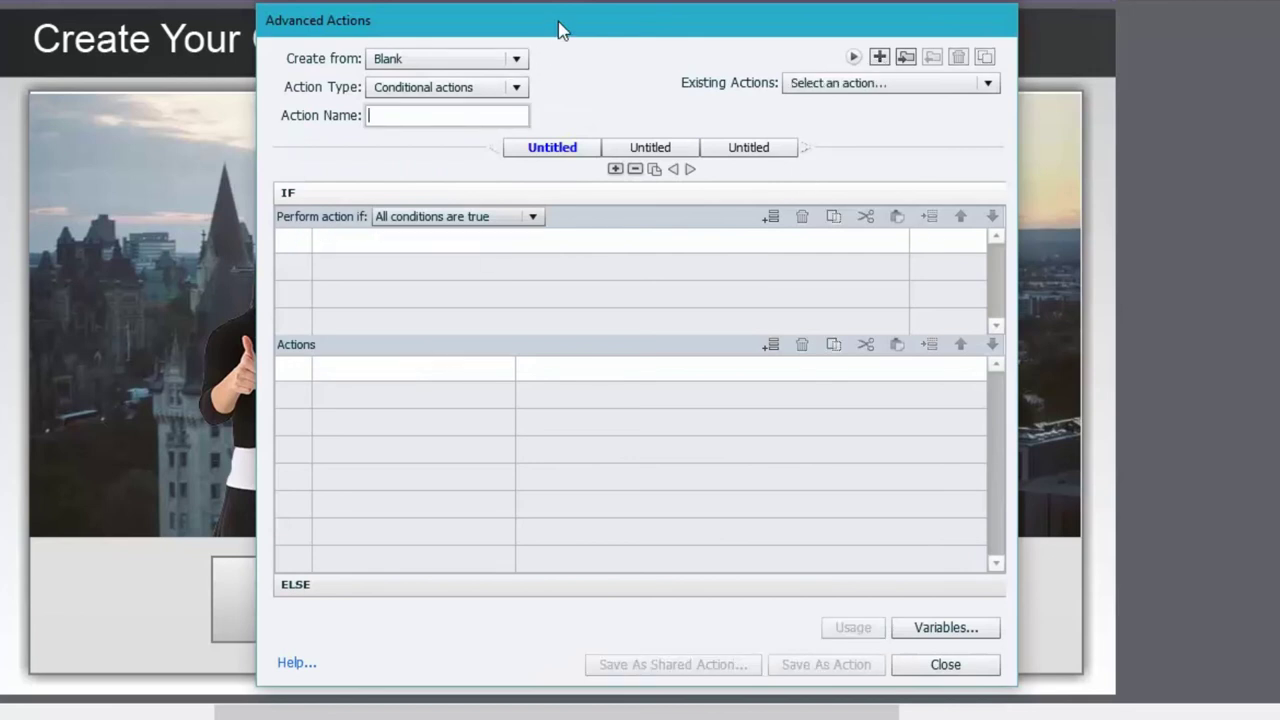
pyautogui.write('V')
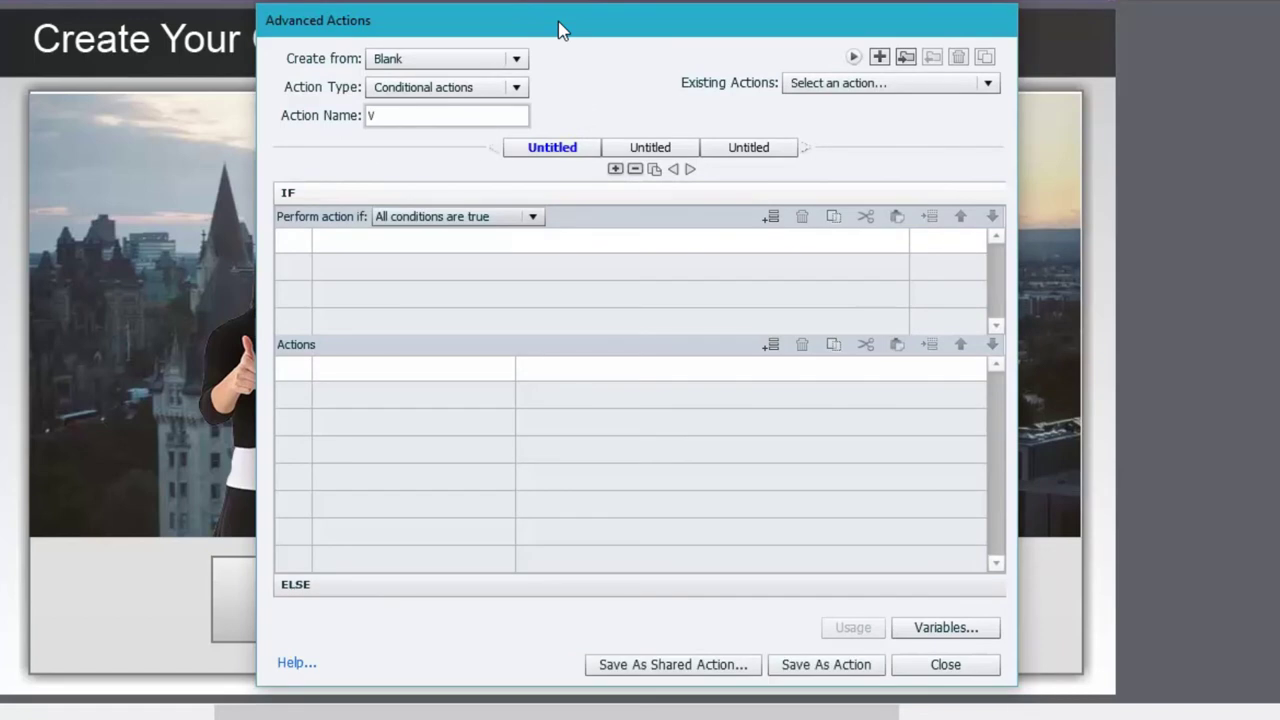
pyautogui.write('alidate01')
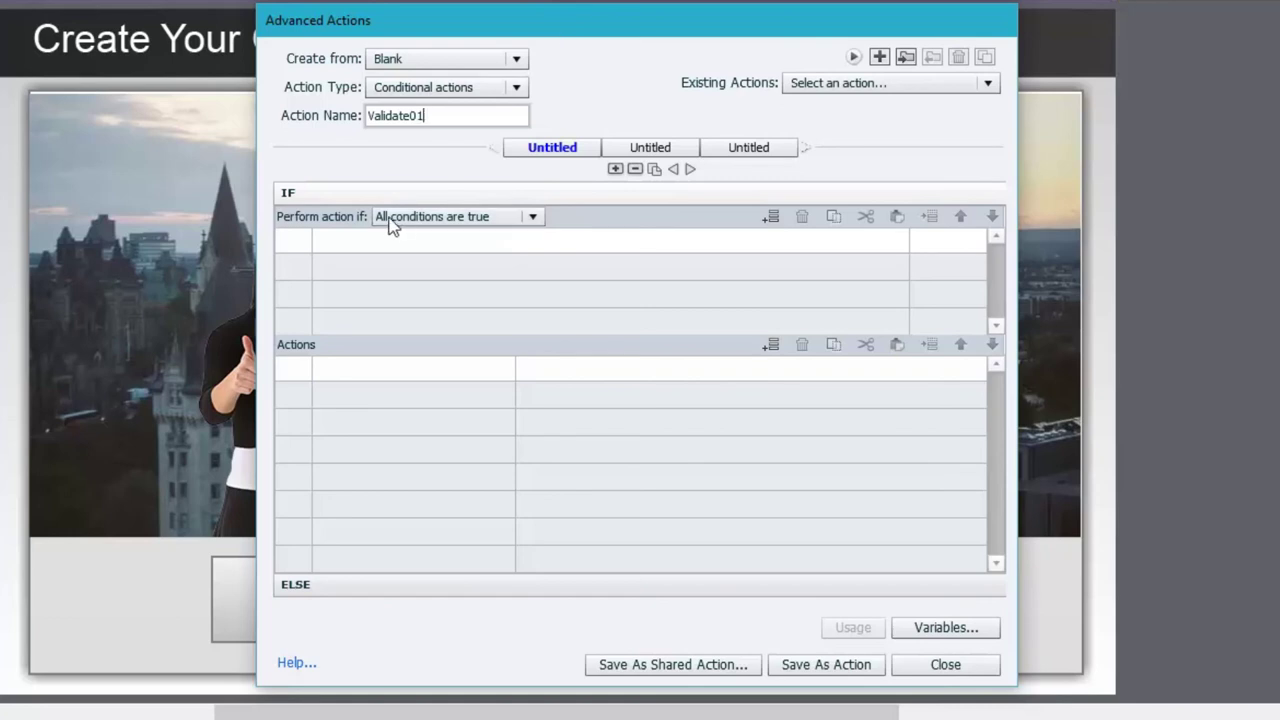
# Add the first decision's condition that the variable v_knowledge01 is equal to the literal Ottawa.
pyautogui.moveTo(471, 26); pyautogui.dragTo(825, 6)
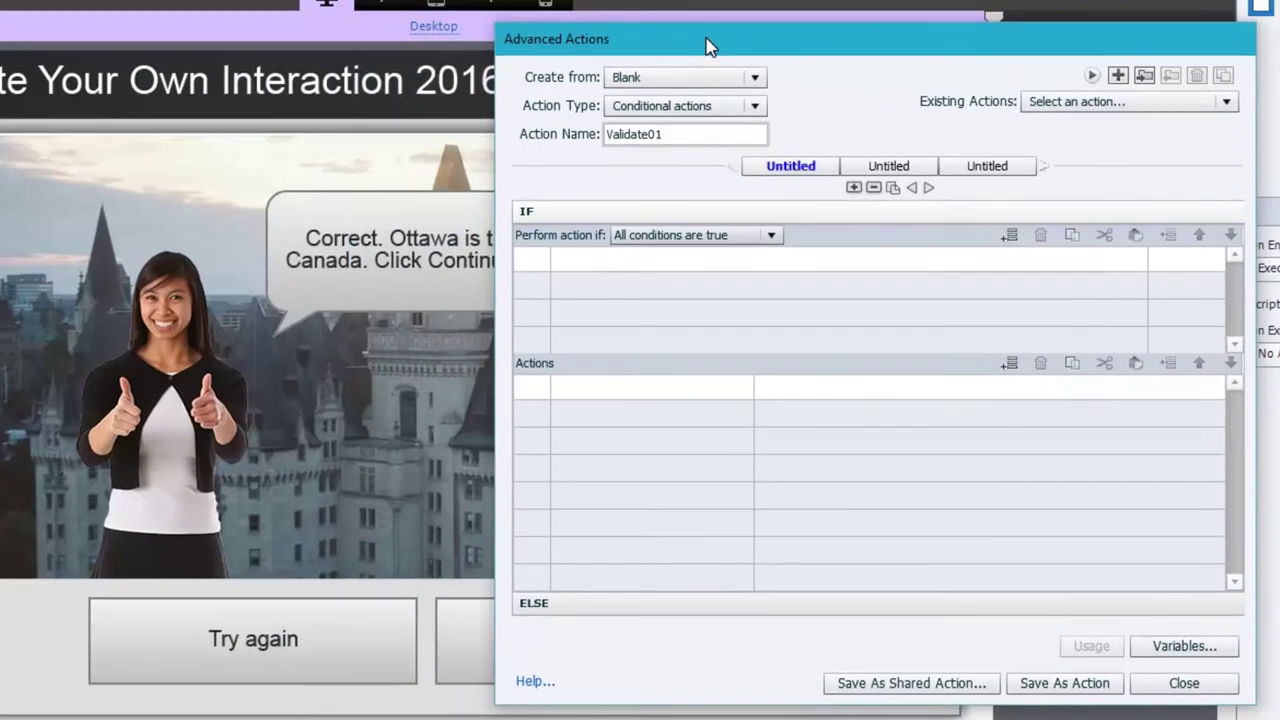
pyautogui.click(585, 228)
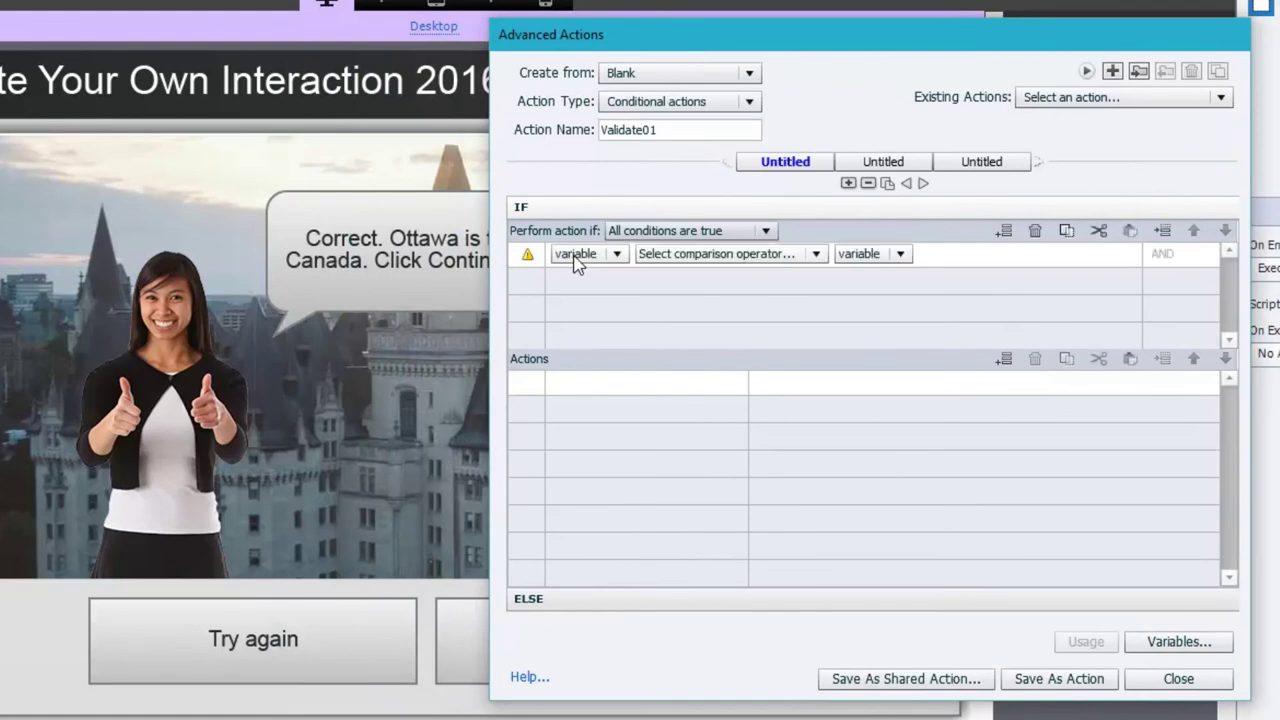
pyautogui.click(614, 254)
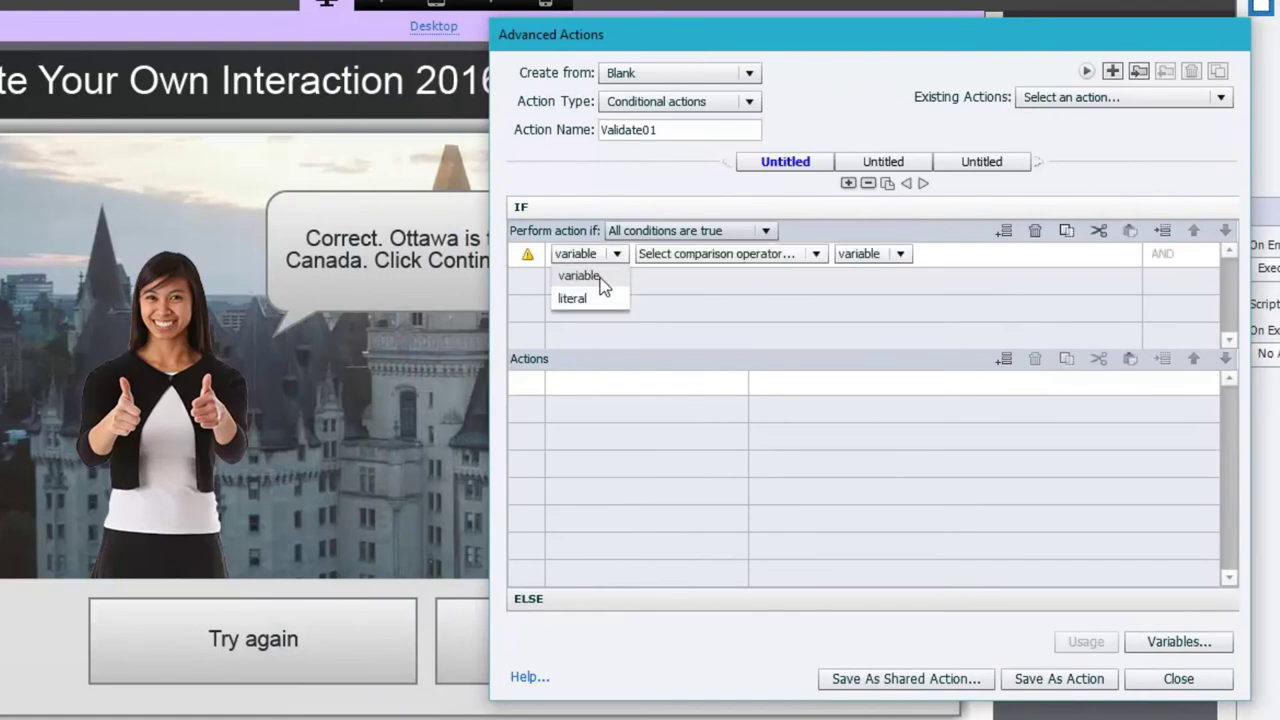
pyautogui.click(601, 279)
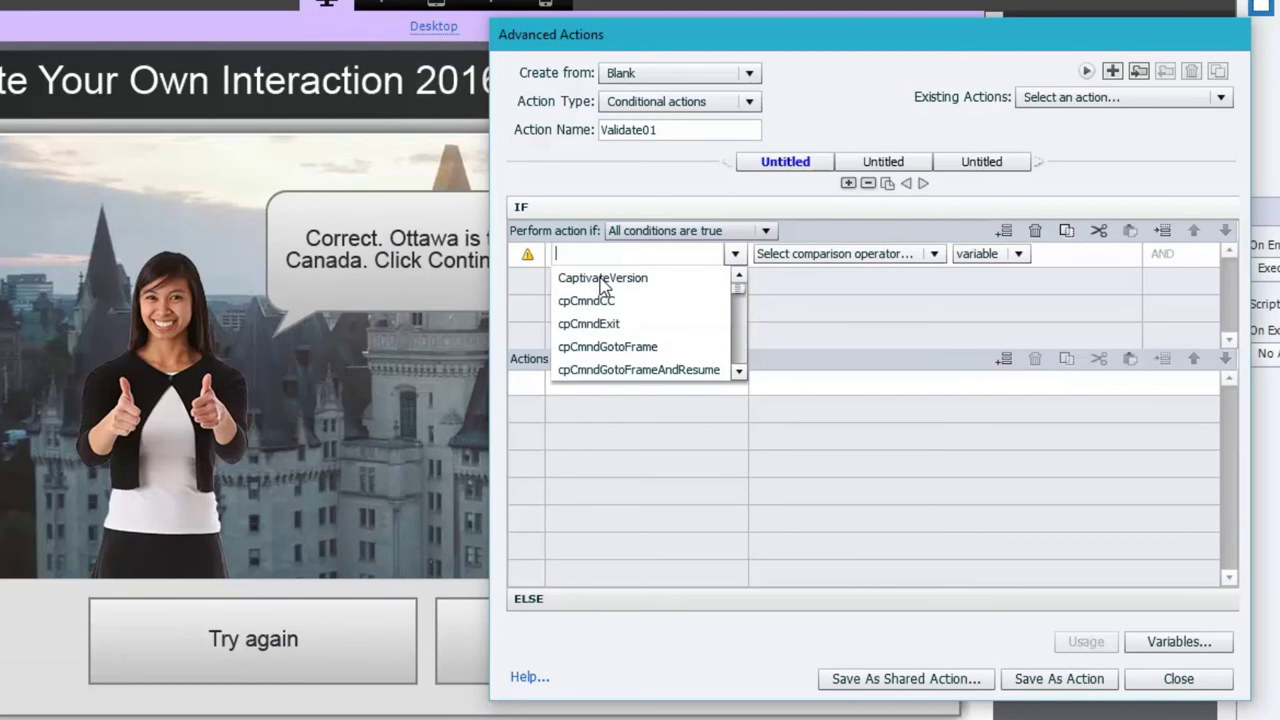
pyautogui.moveTo(742, 295); pyautogui.dragTo(742, 372)
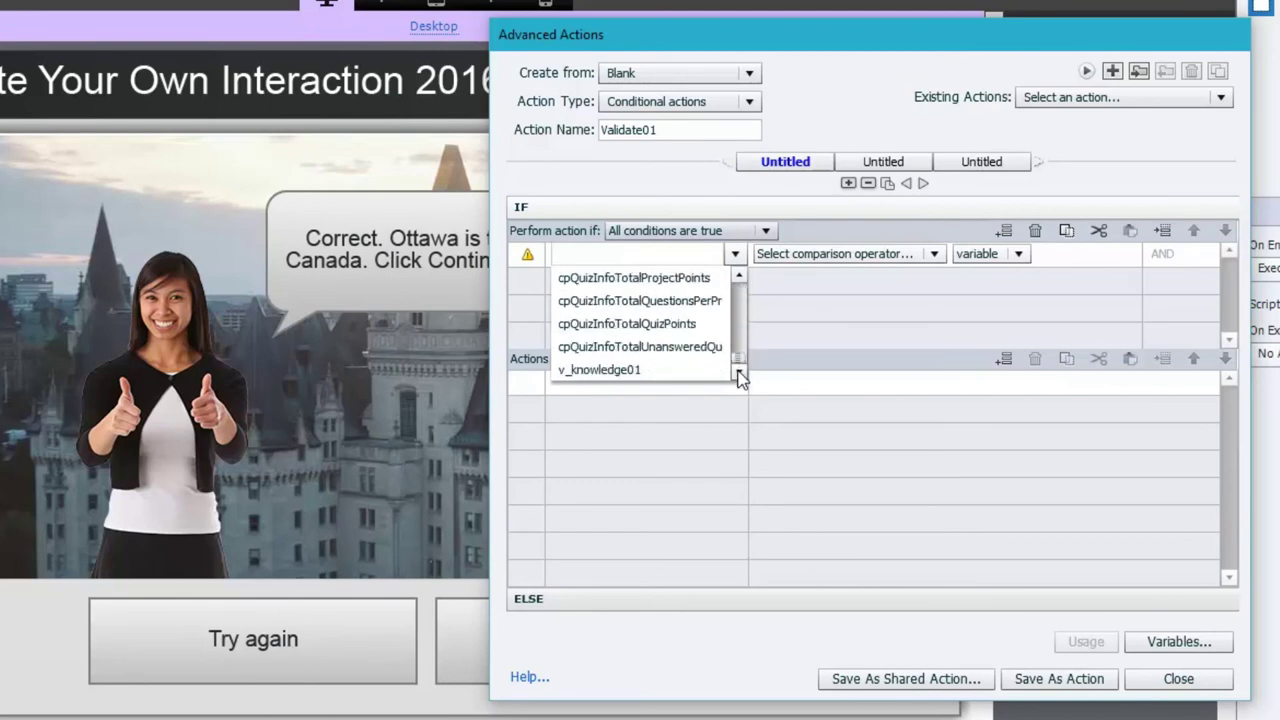
pyautogui.click(628, 369)
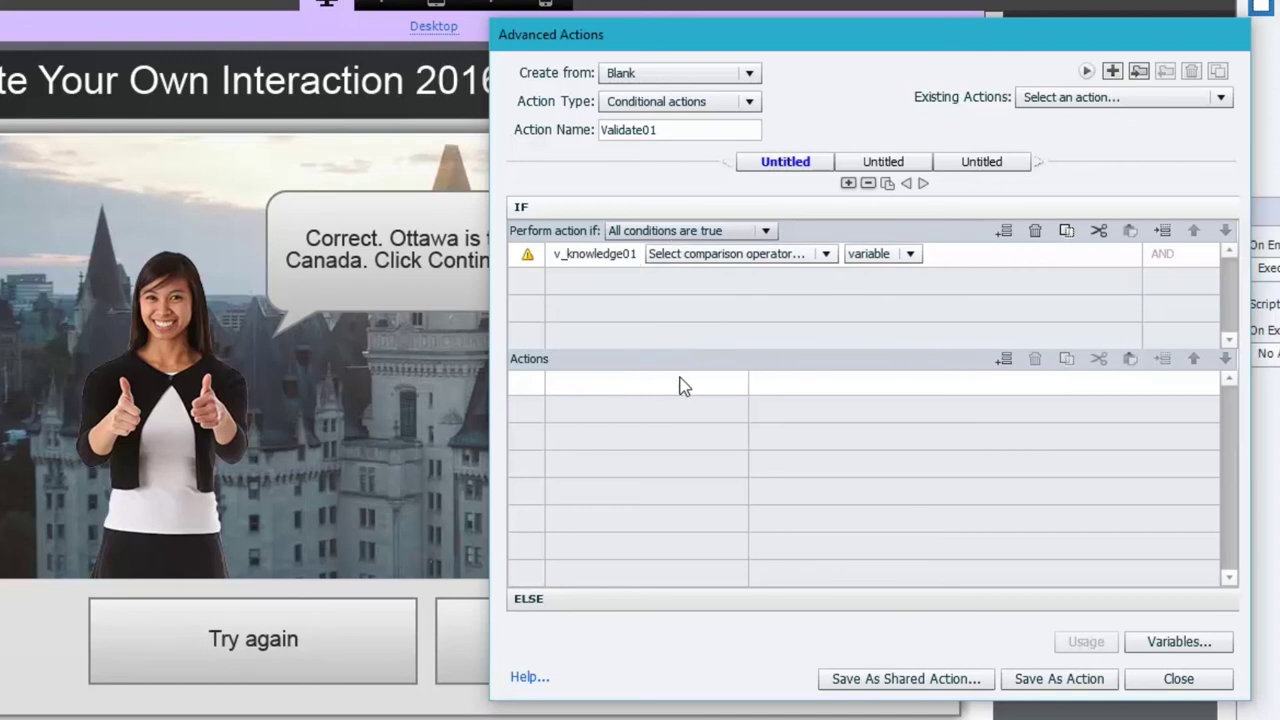
pyautogui.click(803, 254)
pyautogui.scroll(-1, 718, 270)
pyautogui.click(718, 270)
pyautogui.click(772, 256)
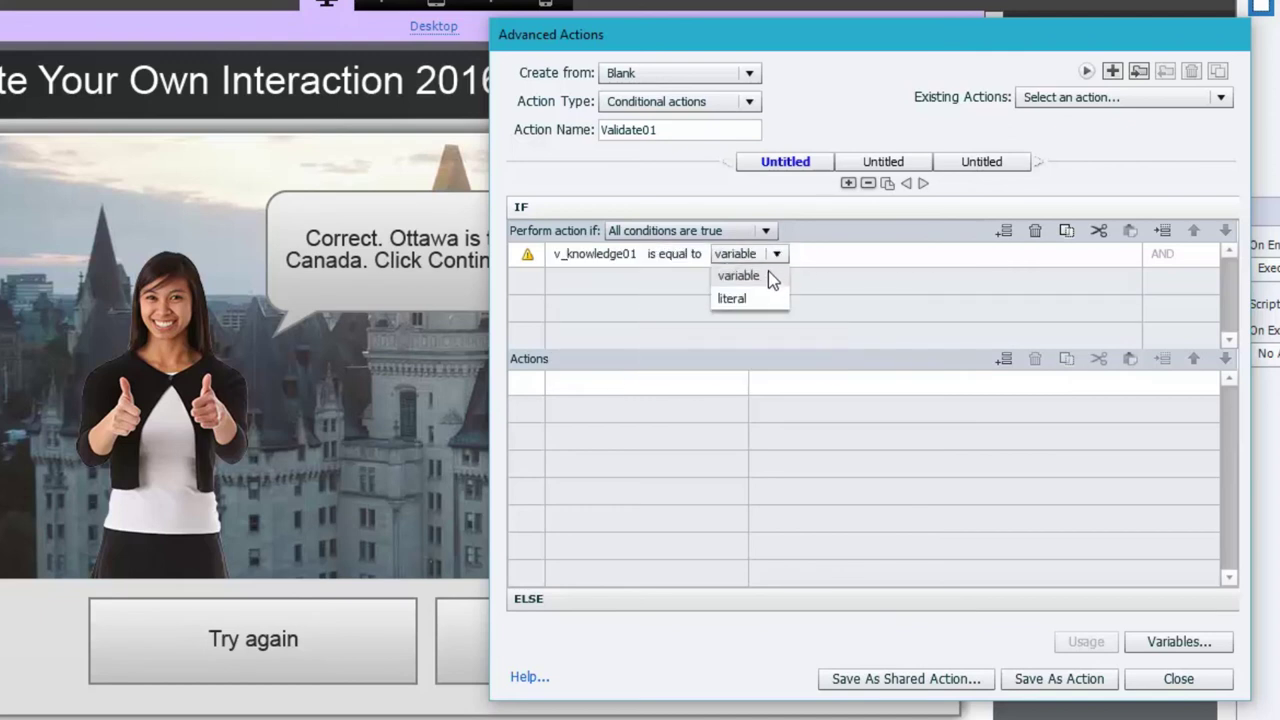
pyautogui.click(752, 299)
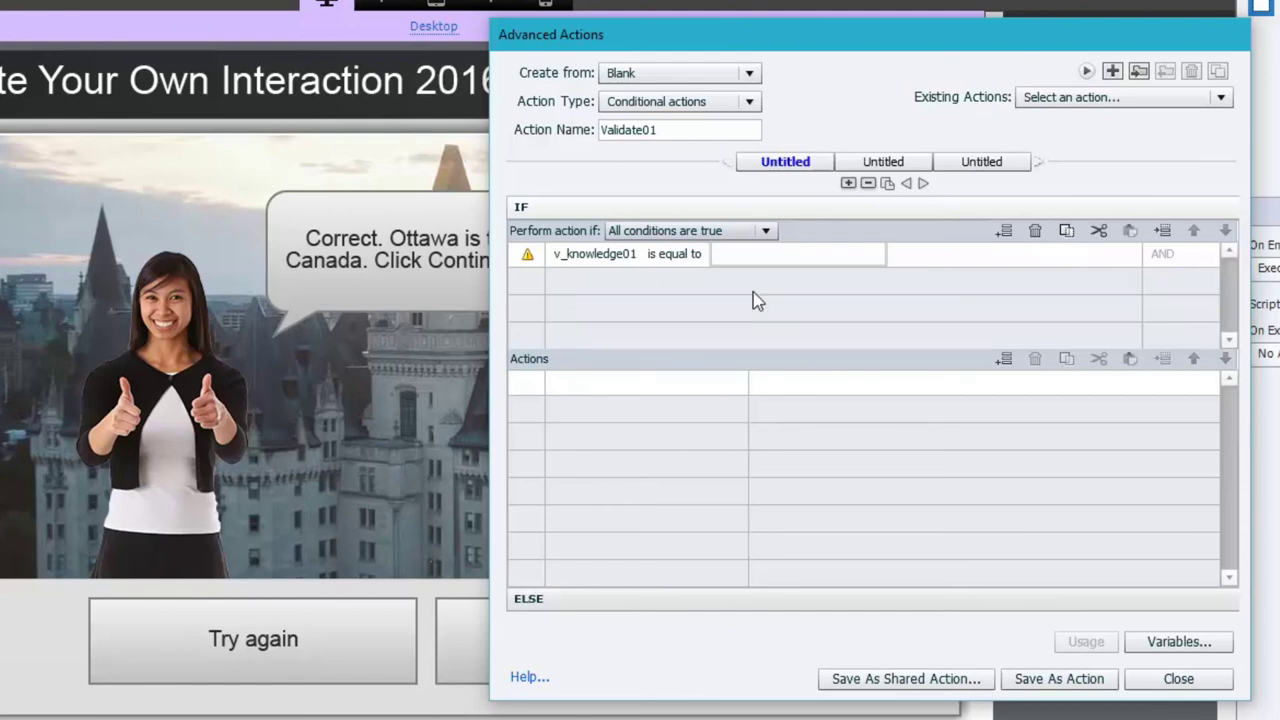
pyautogui.write('Ottawa')
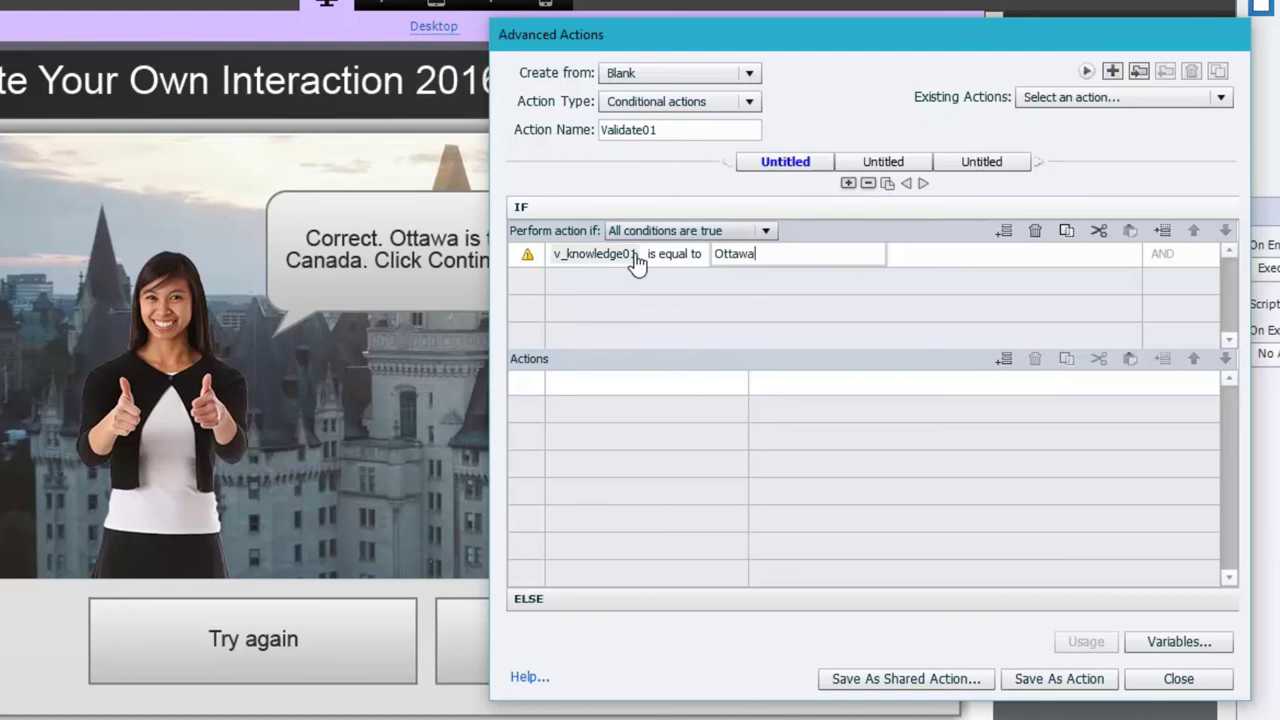
# Add an action to the first decision that changes the state of Angela_Thumbs_Up to Normal.
pyautogui.click(574, 391)
pyautogui.click(576, 392)
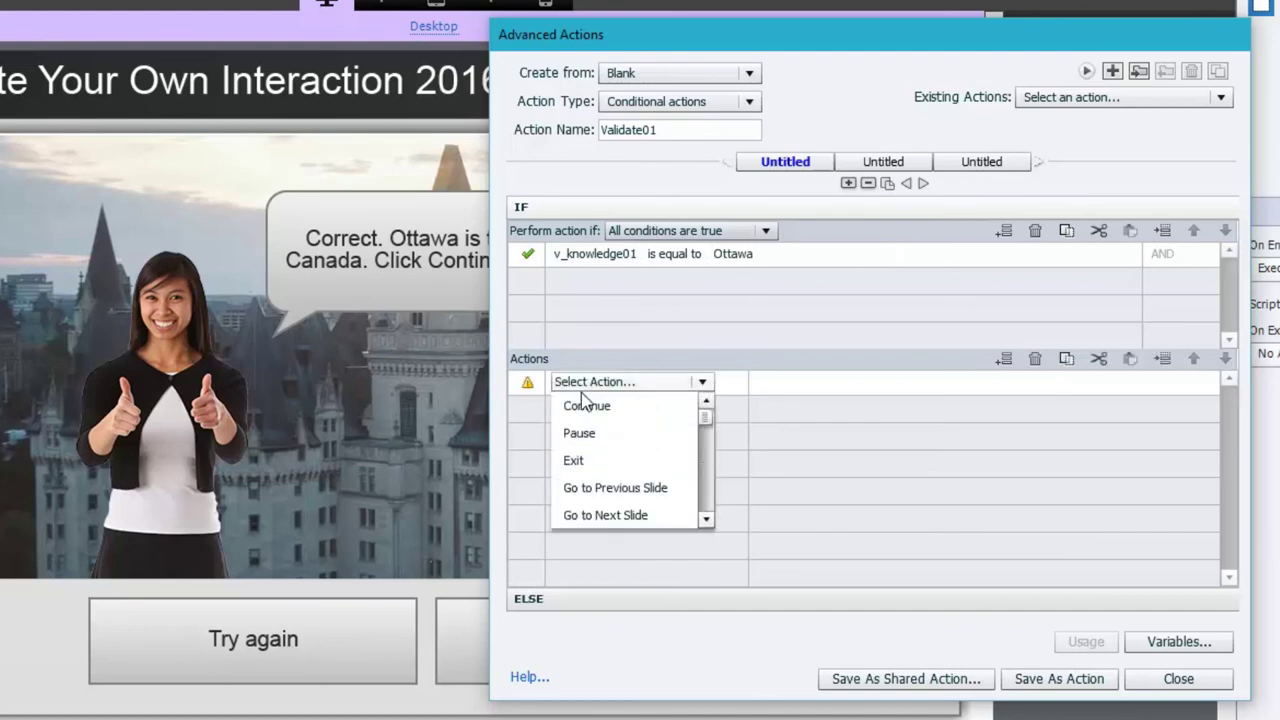
pyautogui.press('c')
pyautogui.press('h')
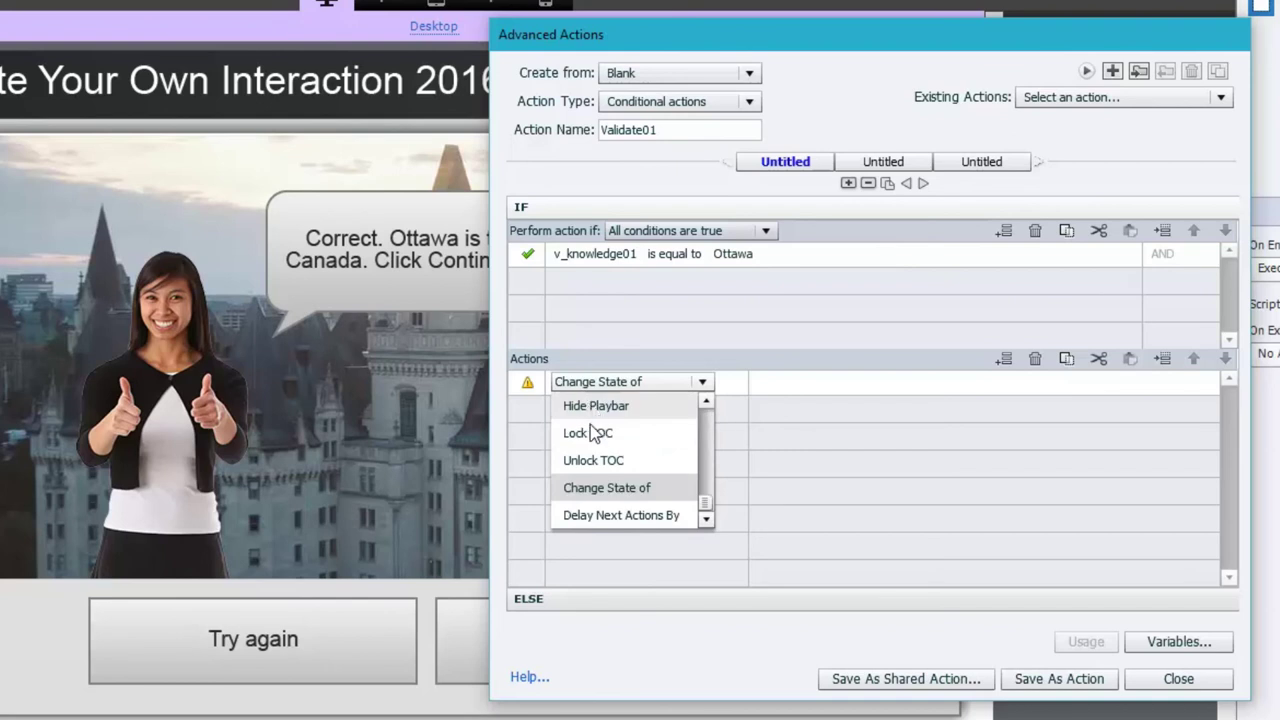
pyautogui.click(605, 487)
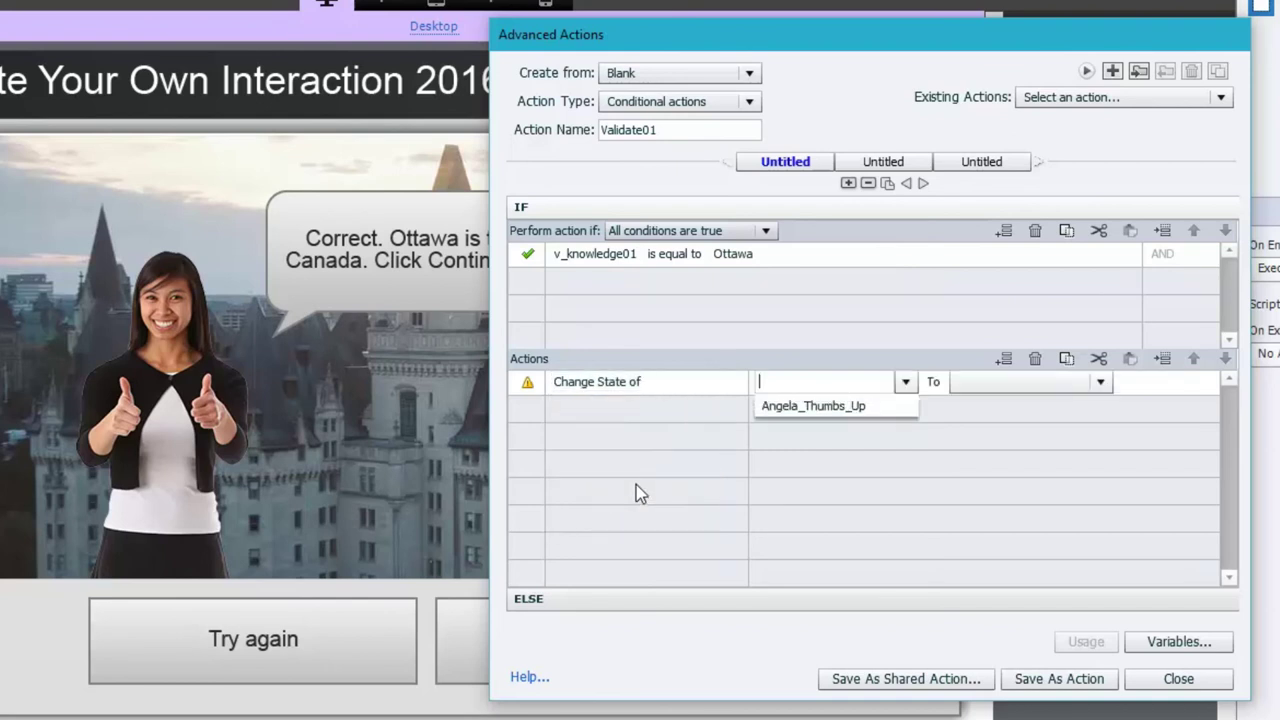
pyautogui.click(846, 408)
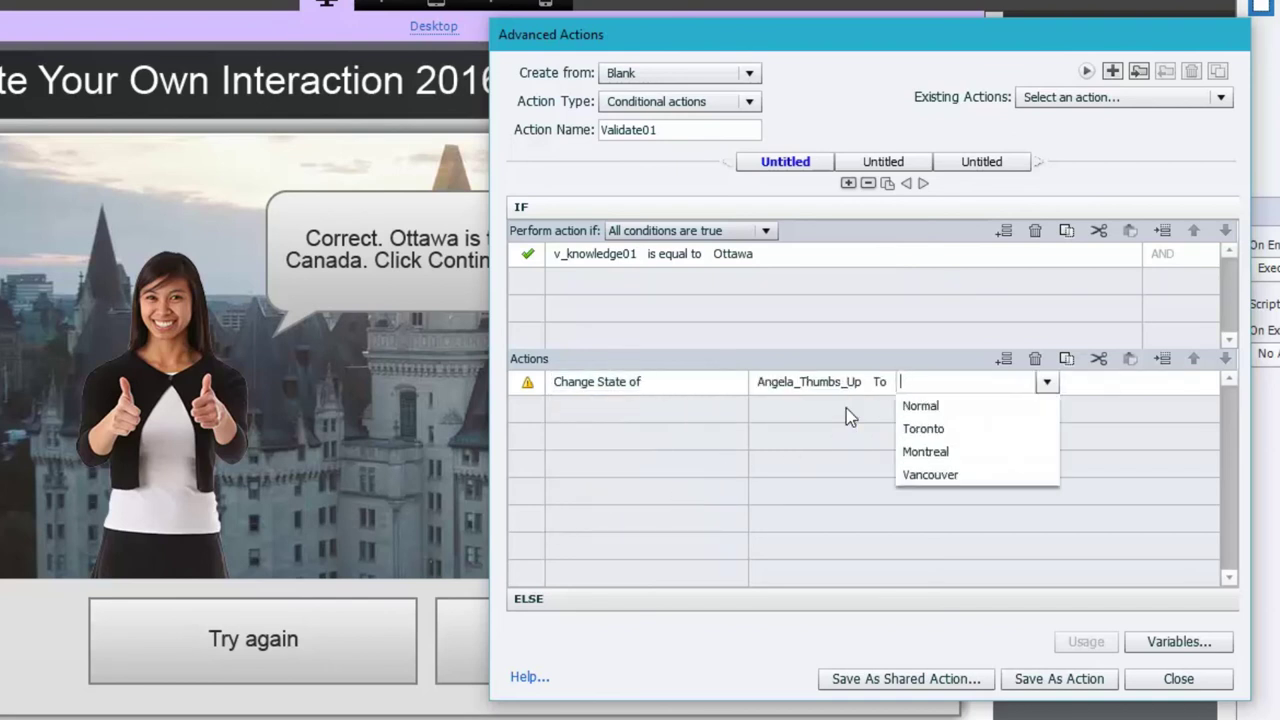
pyautogui.click(924, 406)
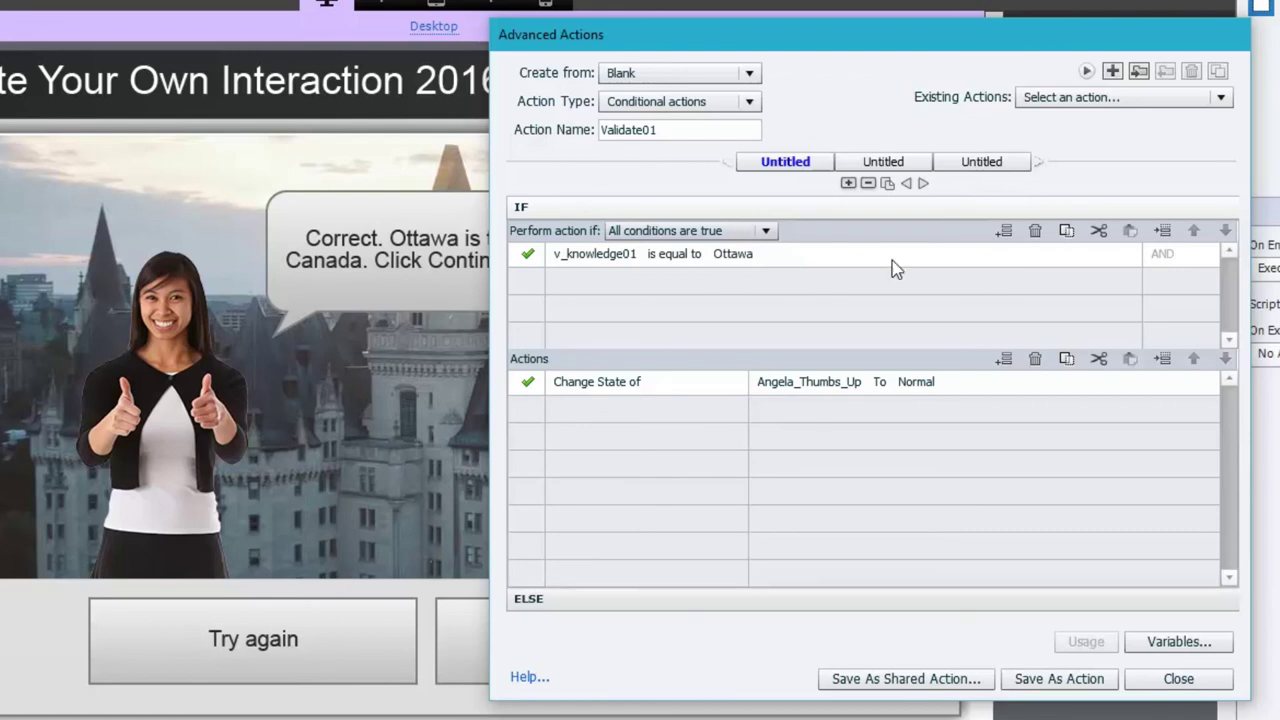
# Rename the first decision of Validate01 as Ottawa.
pyautogui.doubleClick(797, 165)
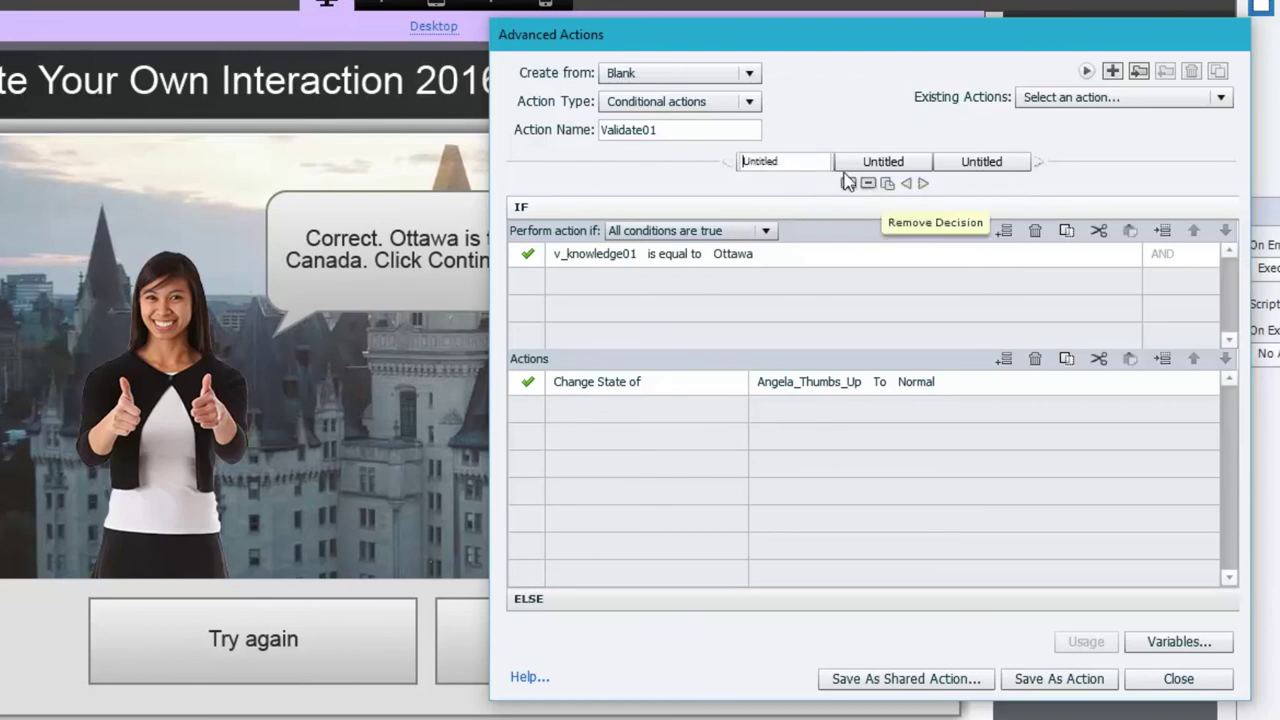
pyautogui.moveTo(776, 160); pyautogui.dragTo(719, 153)
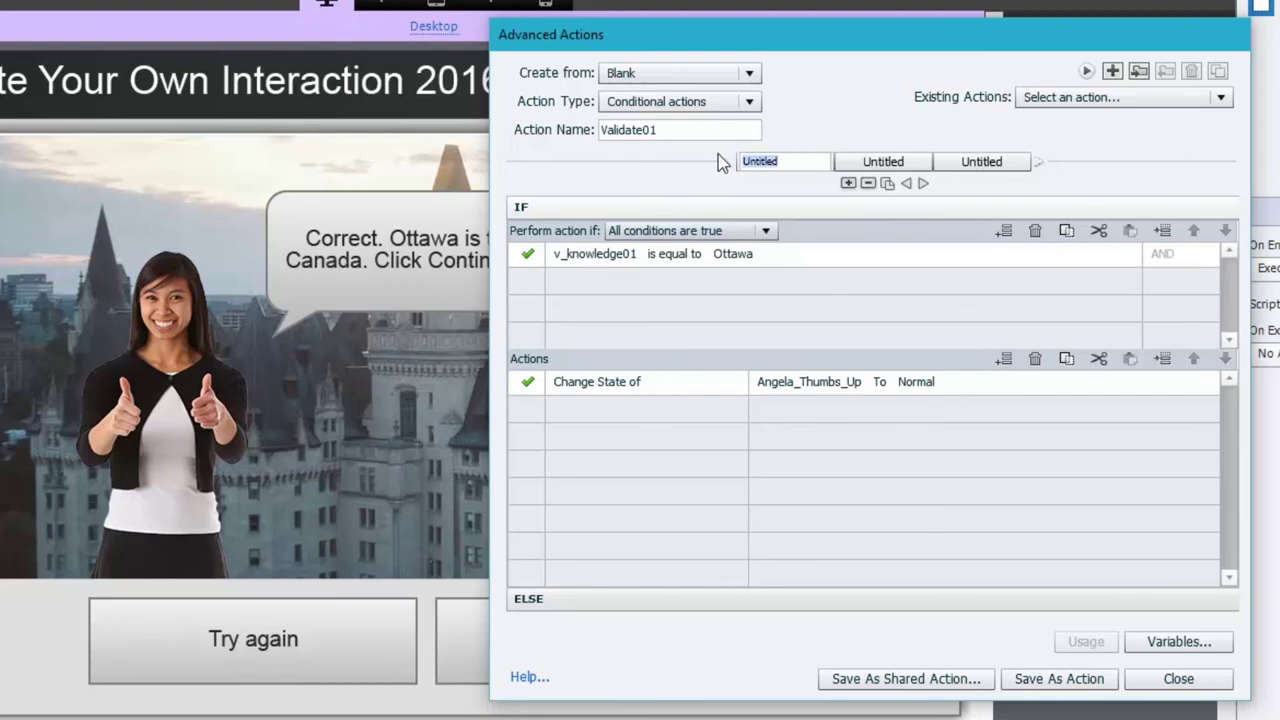
pyautogui.write('Ottawa')
# Duplicate the Ottawa decision and rename the copy as Toronto.
pyautogui.click(887, 184)
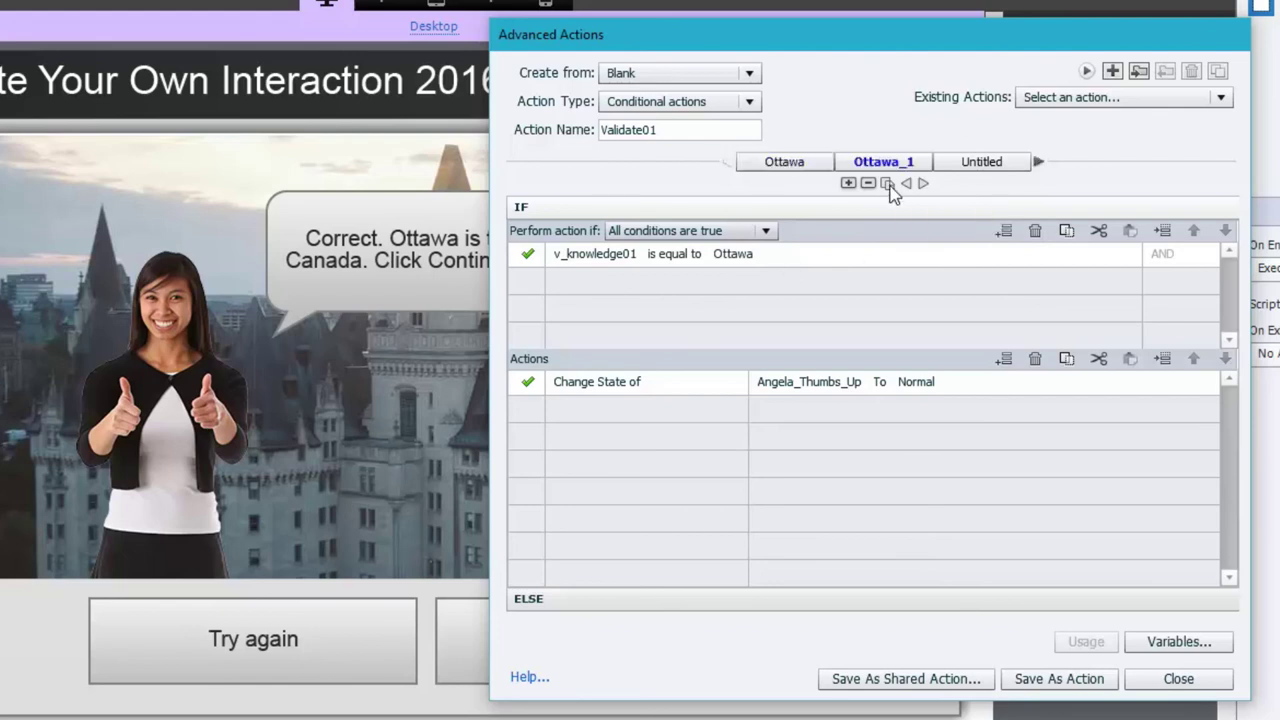
pyautogui.doubleClick(897, 161)
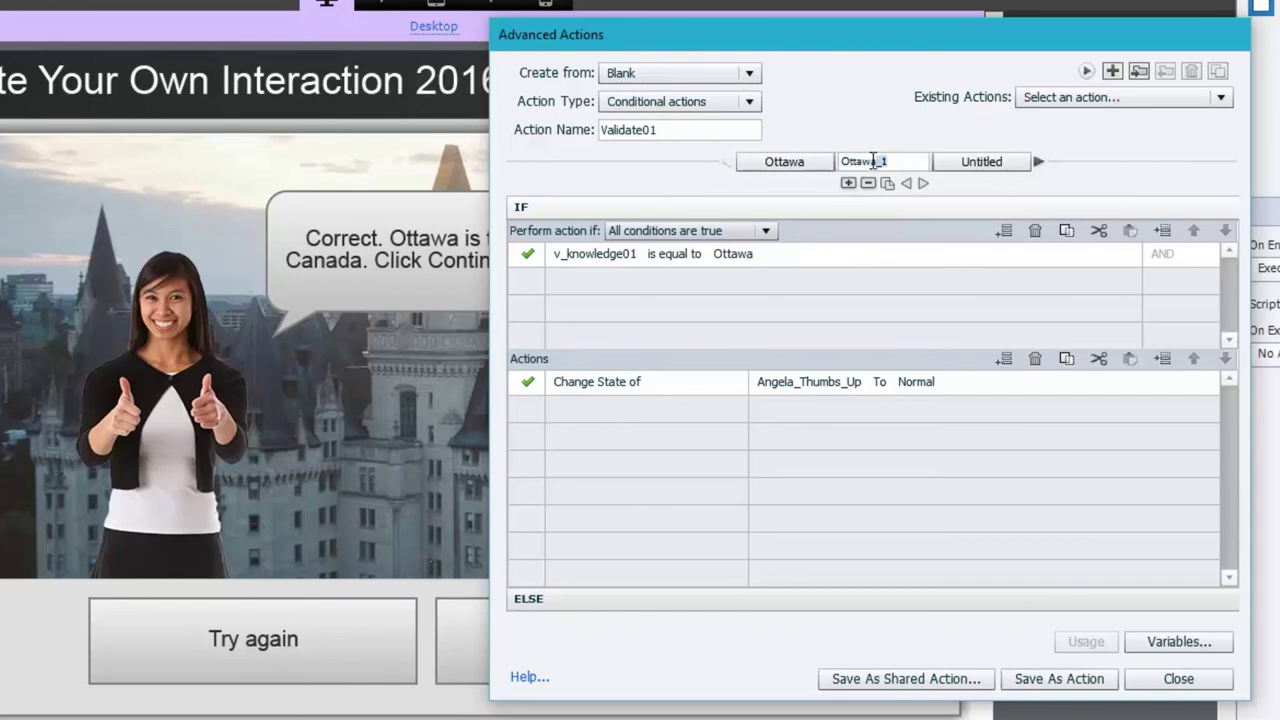
pyautogui.write('Toronto')
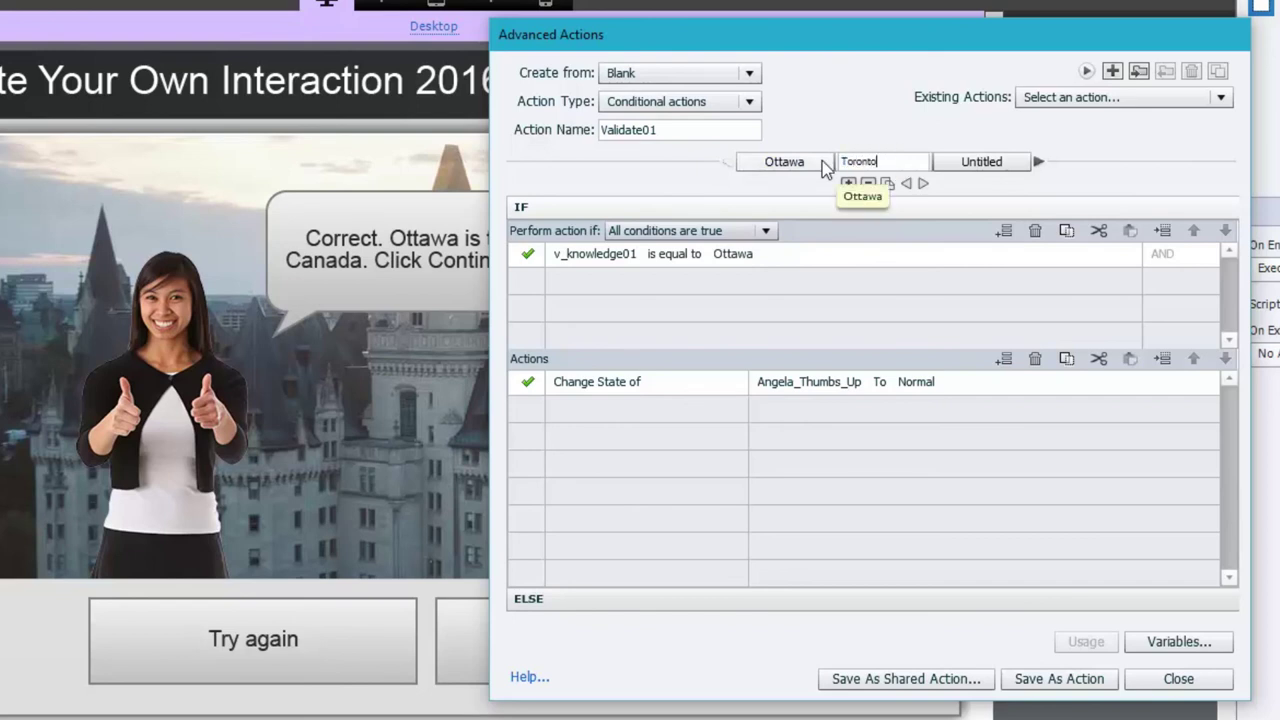
pyautogui.press('Return')
# Set the Toronto decision's condition to the literal Toronto and its action to change Angela_Thumbs_Up to the Toronto state.
pyautogui.click(733, 254)
pyautogui.click(751, 256)
pyautogui.click(745, 295)
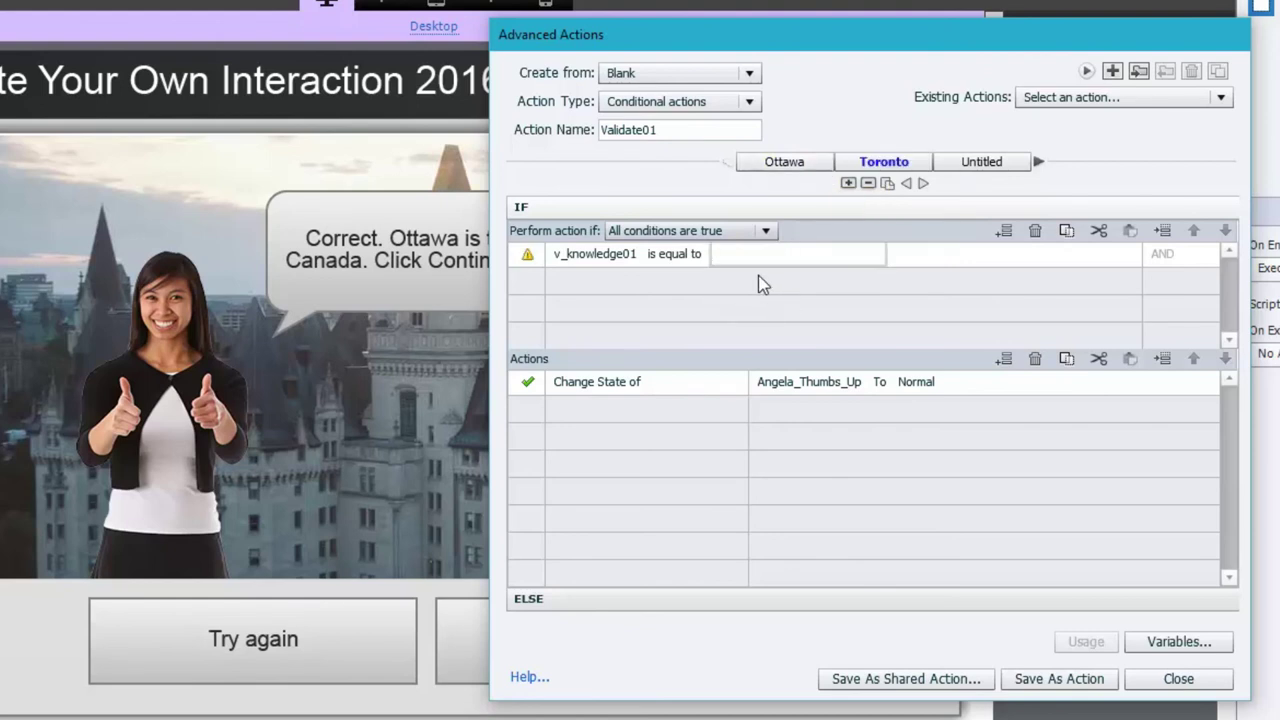
pyautogui.write('Toront')
pyautogui.click(912, 390)
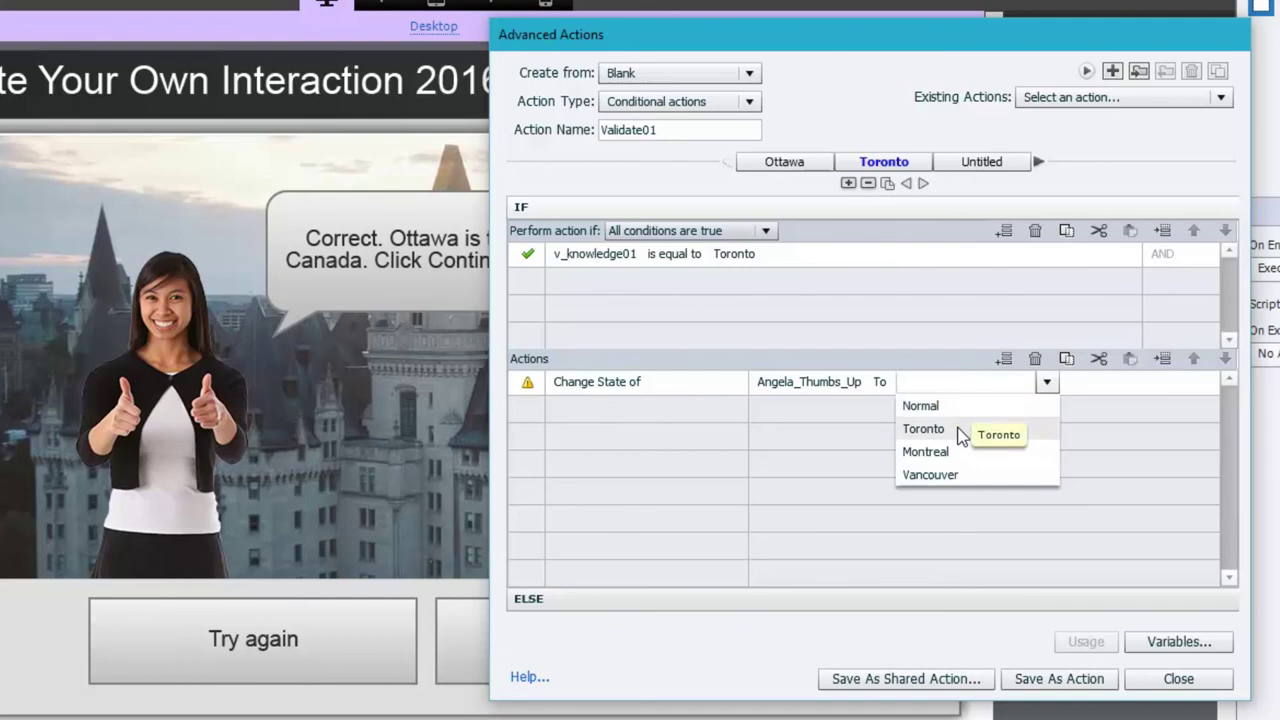
pyautogui.click(958, 429)
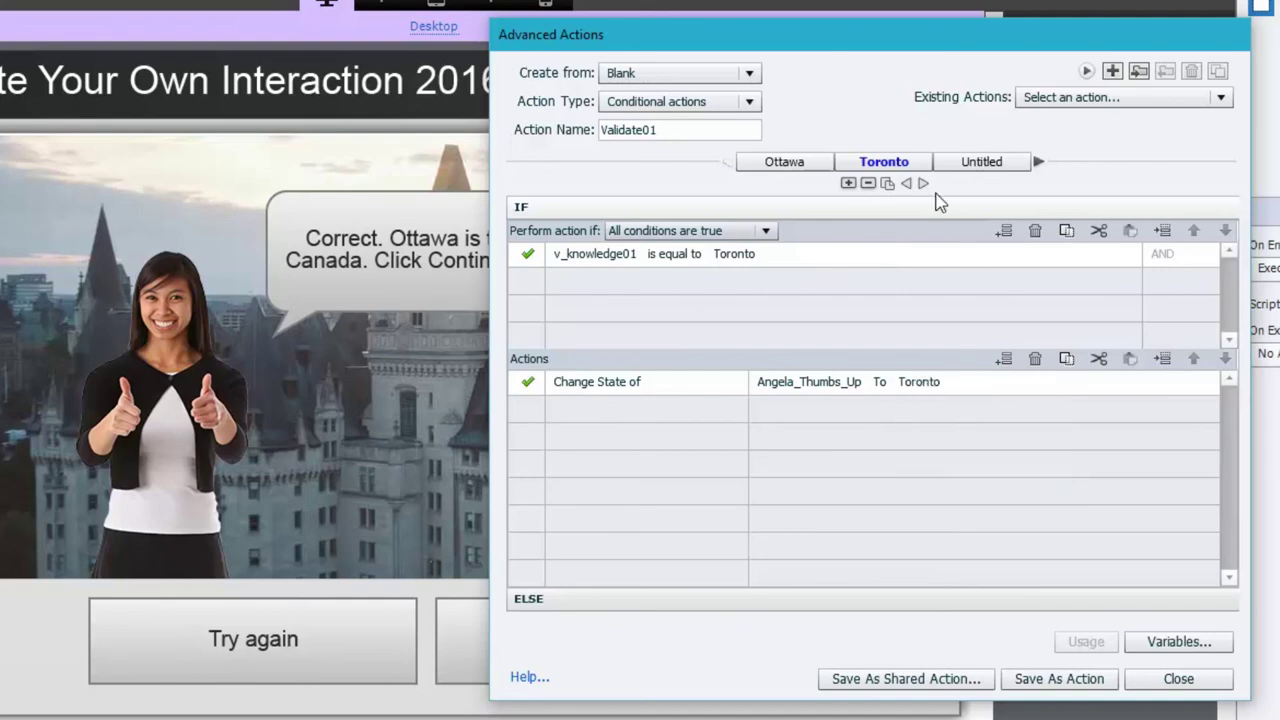
# Duplicate the Toronto decision and rename the copy as Montreal.
pyautogui.click(887, 183)
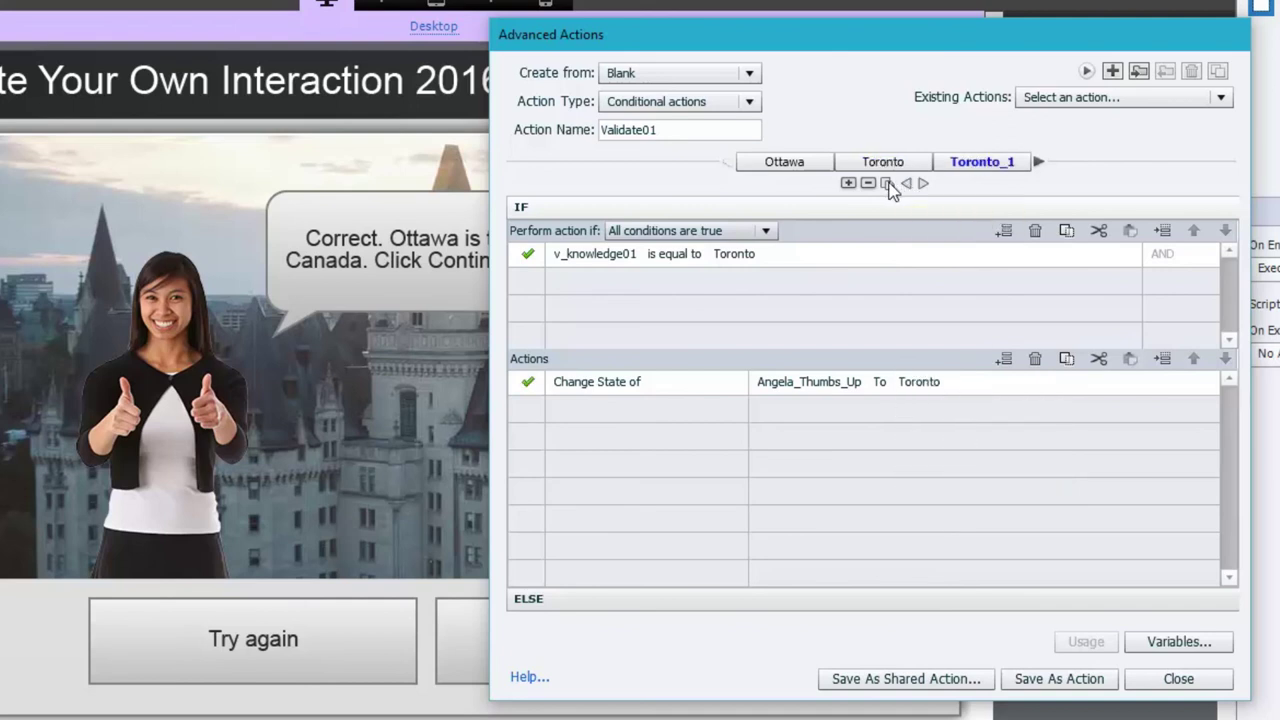
pyautogui.doubleClick(990, 163)
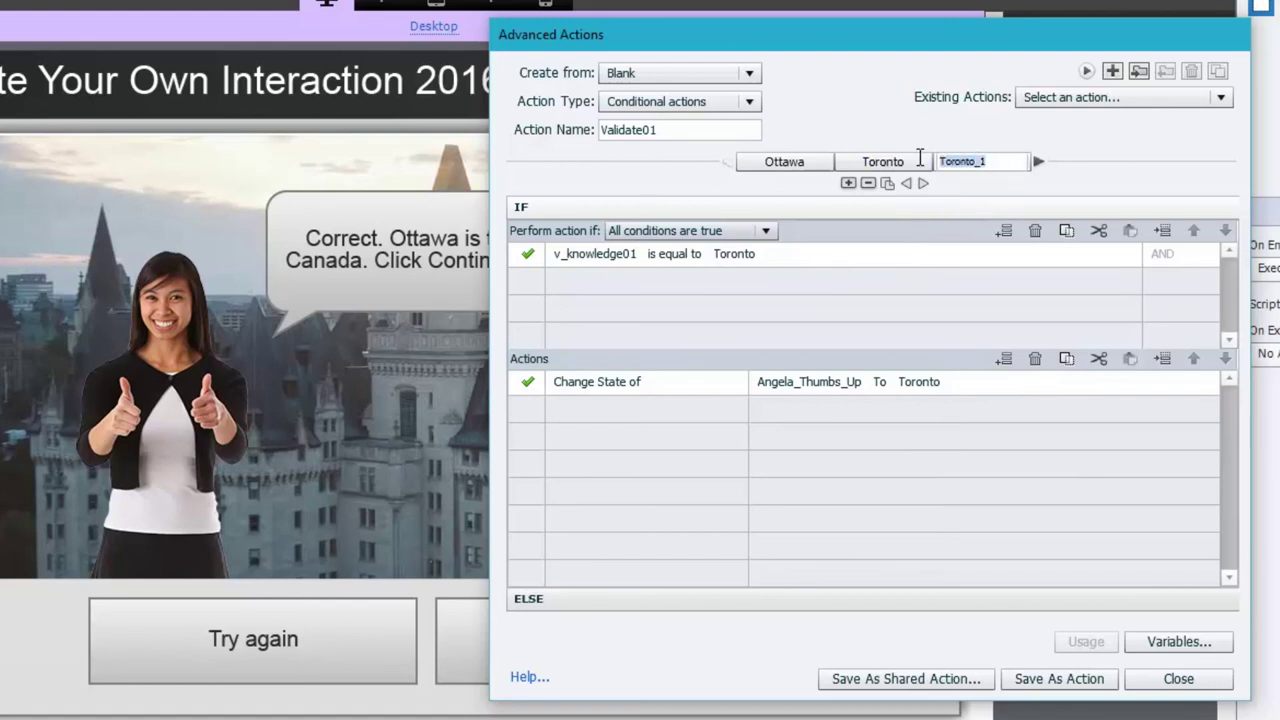
pyautogui.write('Montreal')
pyautogui.press('Return')
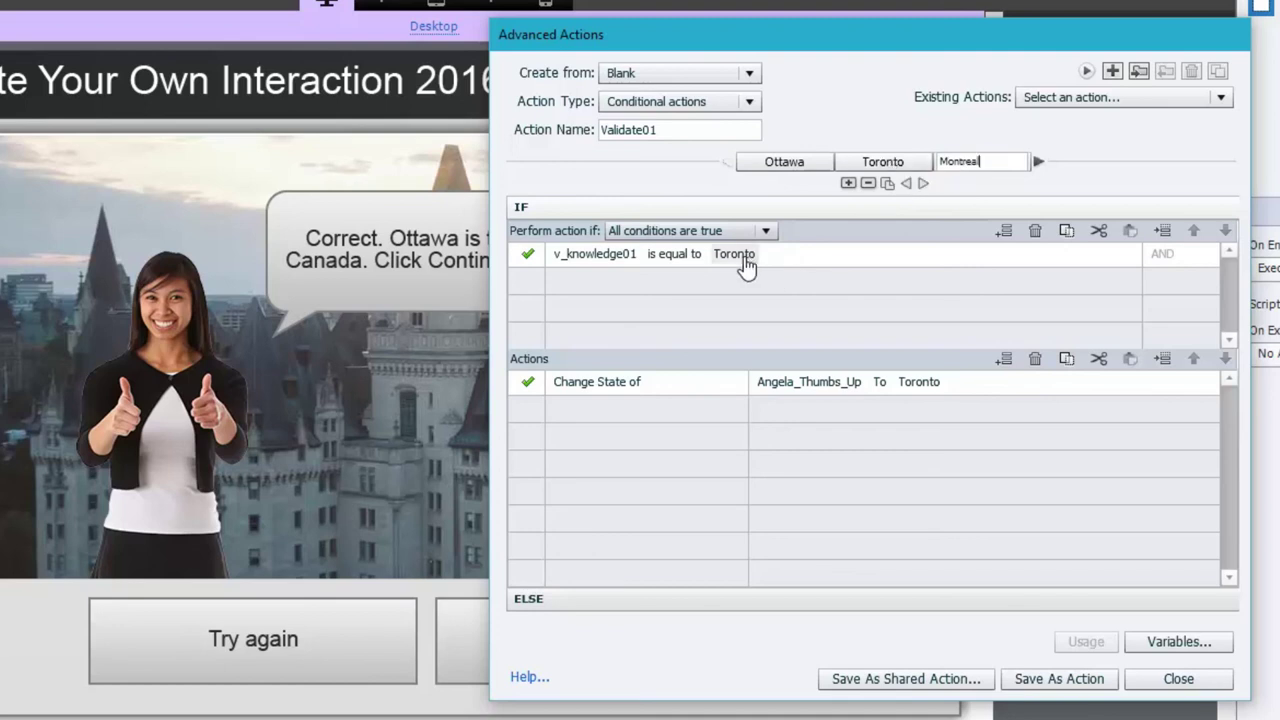
# Set the Montreal decision's condition to the literal Montreal and its action to change Angela_Thumbs_Up to the Montreal state.
pyautogui.click(738, 254)
pyautogui.click(764, 255)
pyautogui.click(760, 298)
pyautogui.write('Montreal')
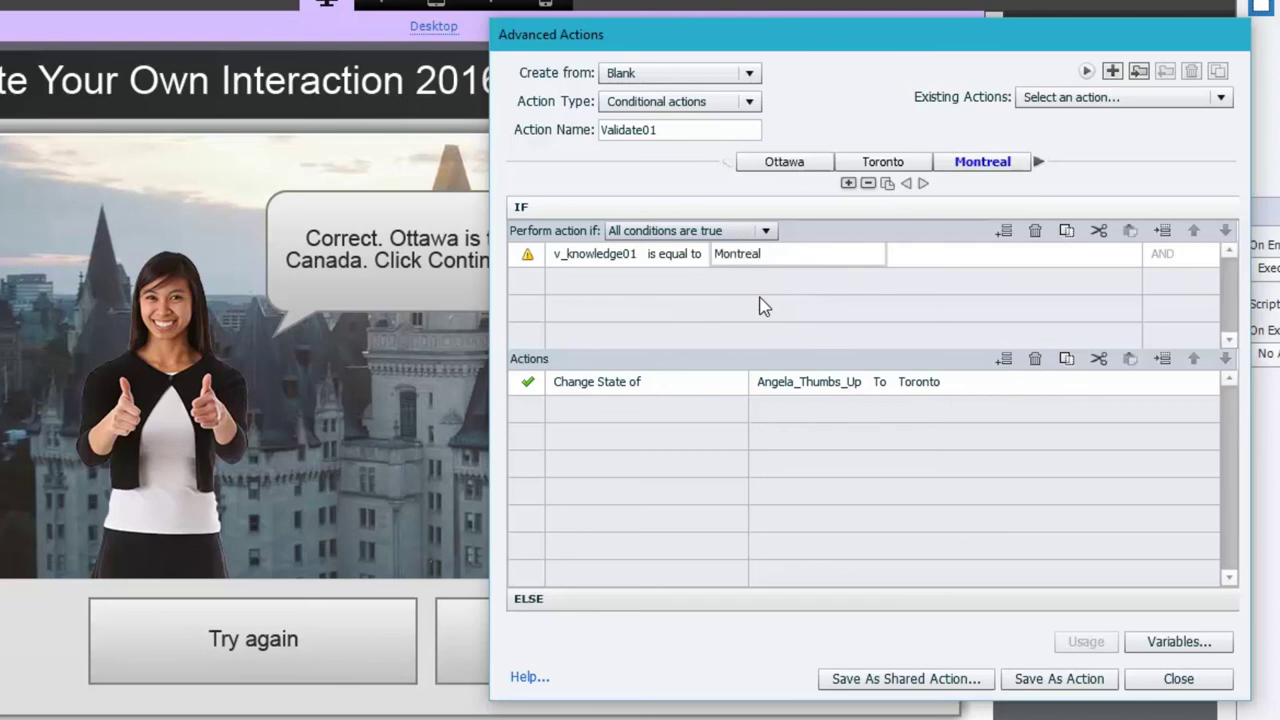
pyautogui.click(923, 388)
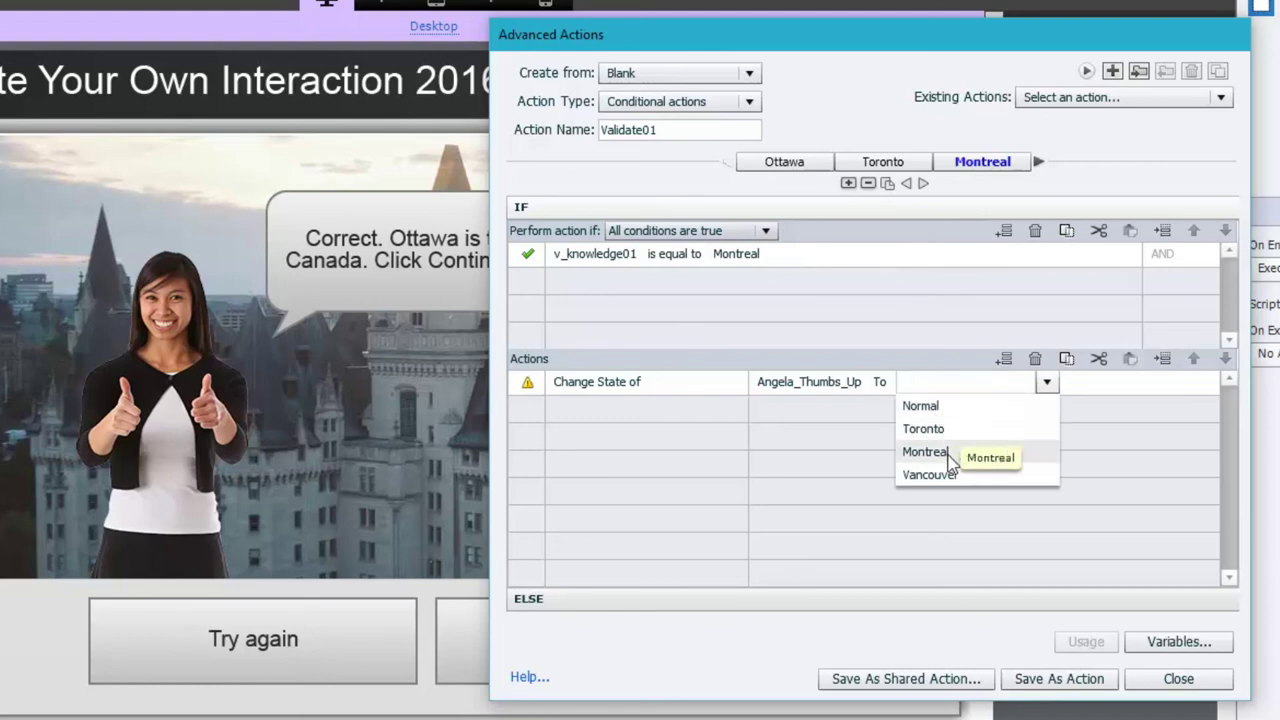
pyautogui.click(948, 459)
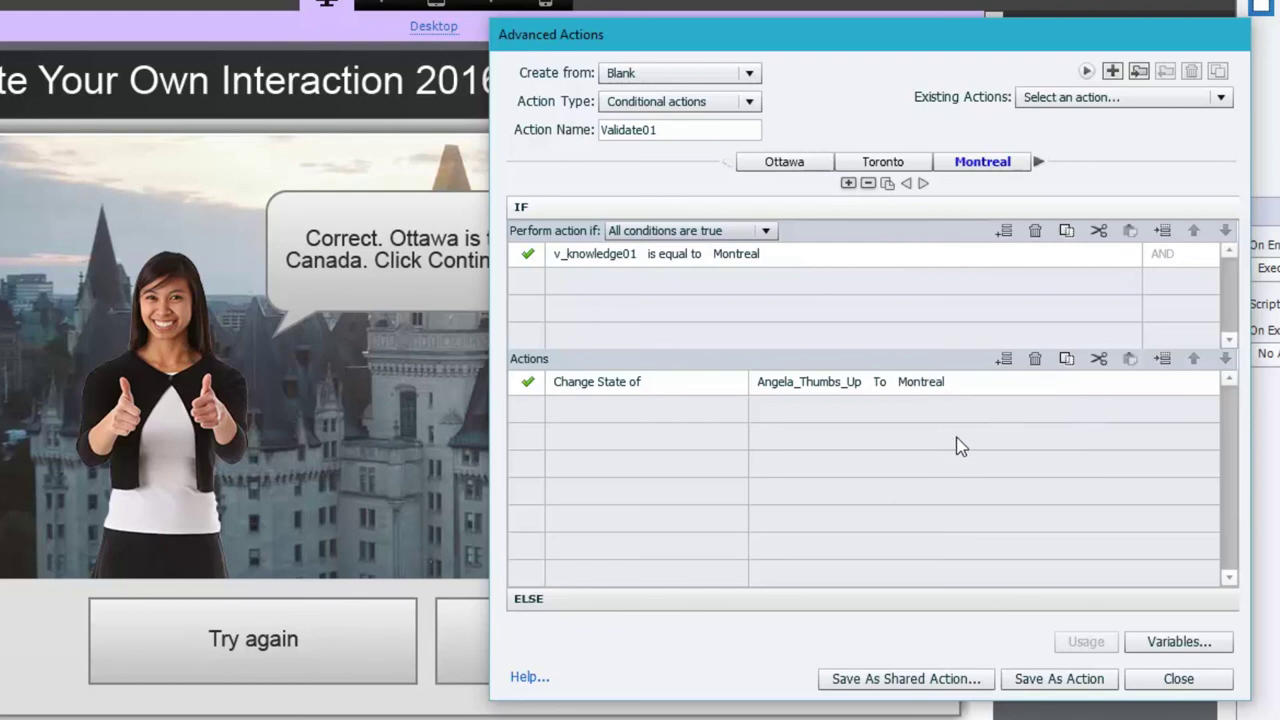
# Duplicate the Montreal decision and rename the copy as Vancouver.
pyautogui.click(887, 184)
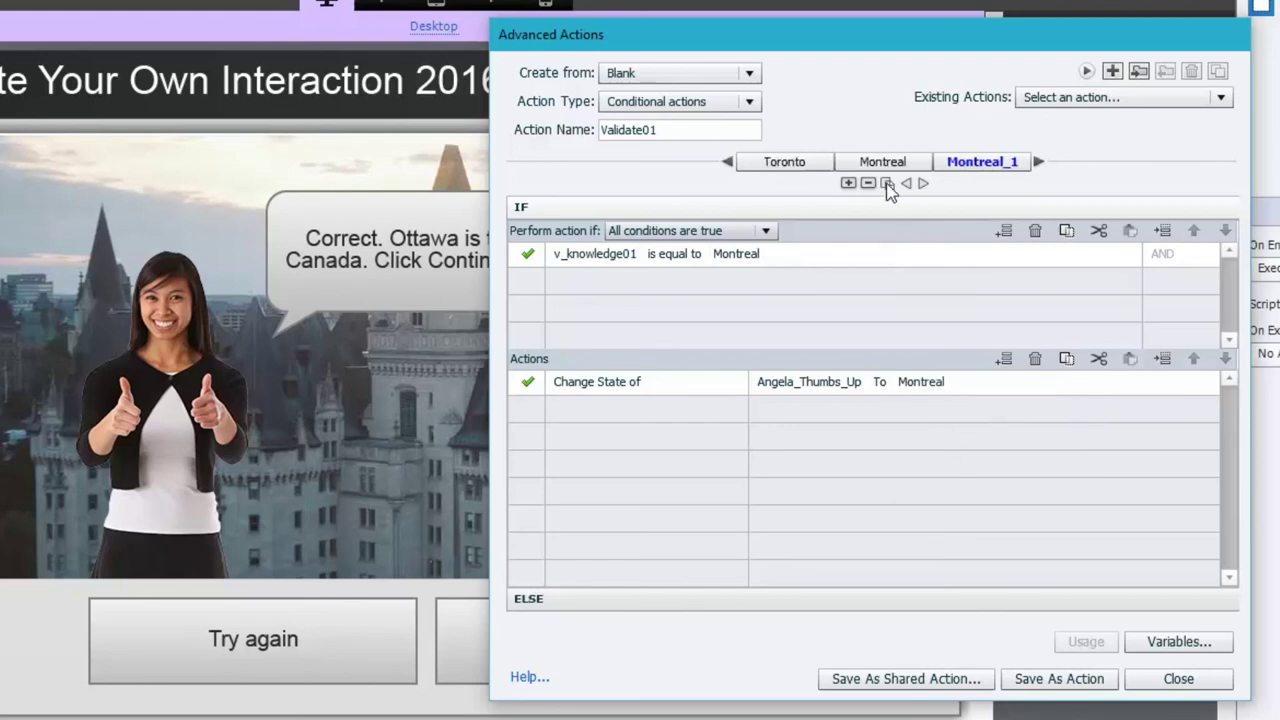
pyautogui.doubleClick(1008, 161)
pyautogui.doubleClick(1010, 161)
pyautogui.write('Vancouver')
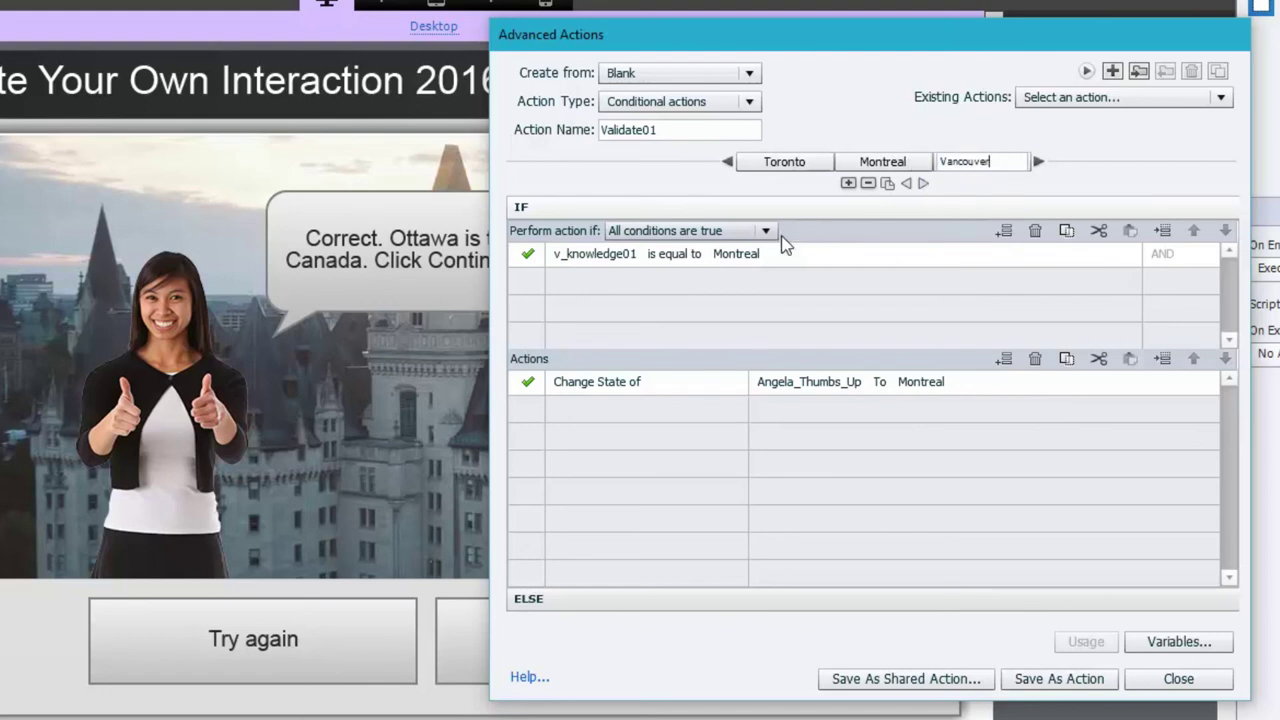
pyautogui.press('Return')
# Set the Vancouver decision's condition to the literal Vancouver and its action to change Angela_Thumbs_Up to the Vancouver state.
pyautogui.click(740, 254)
pyautogui.click(775, 254)
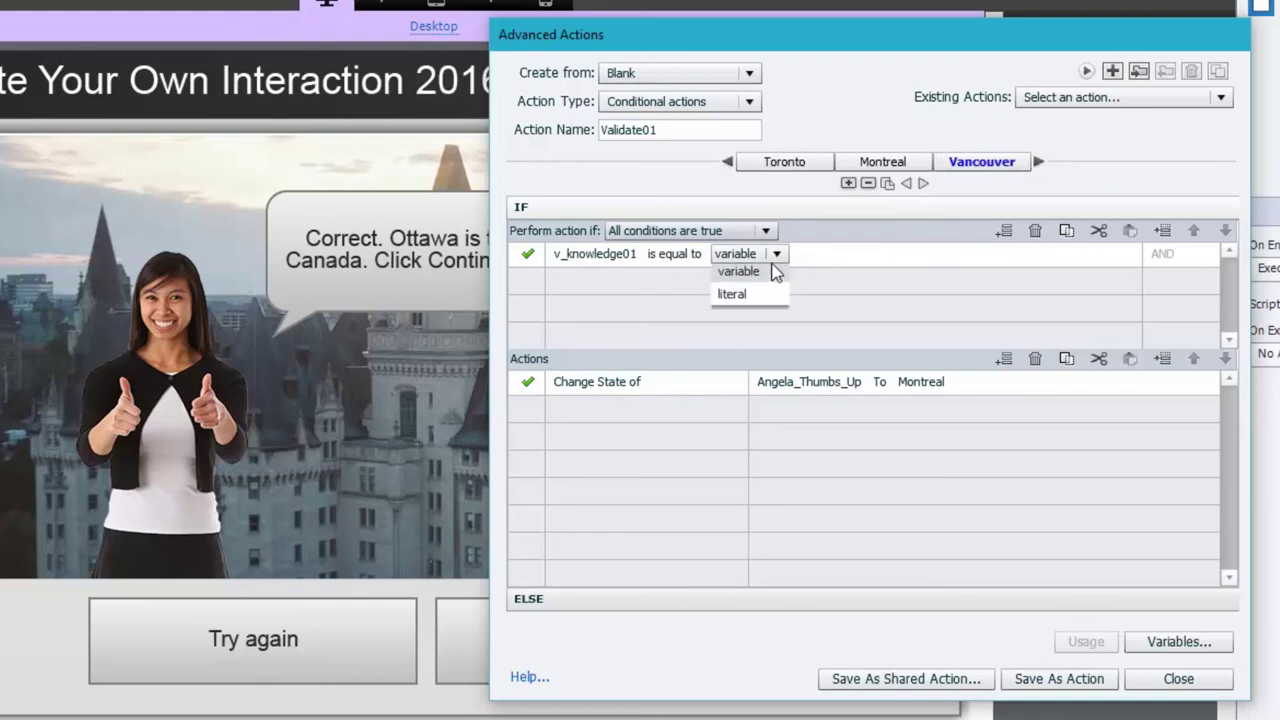
pyautogui.click(757, 299)
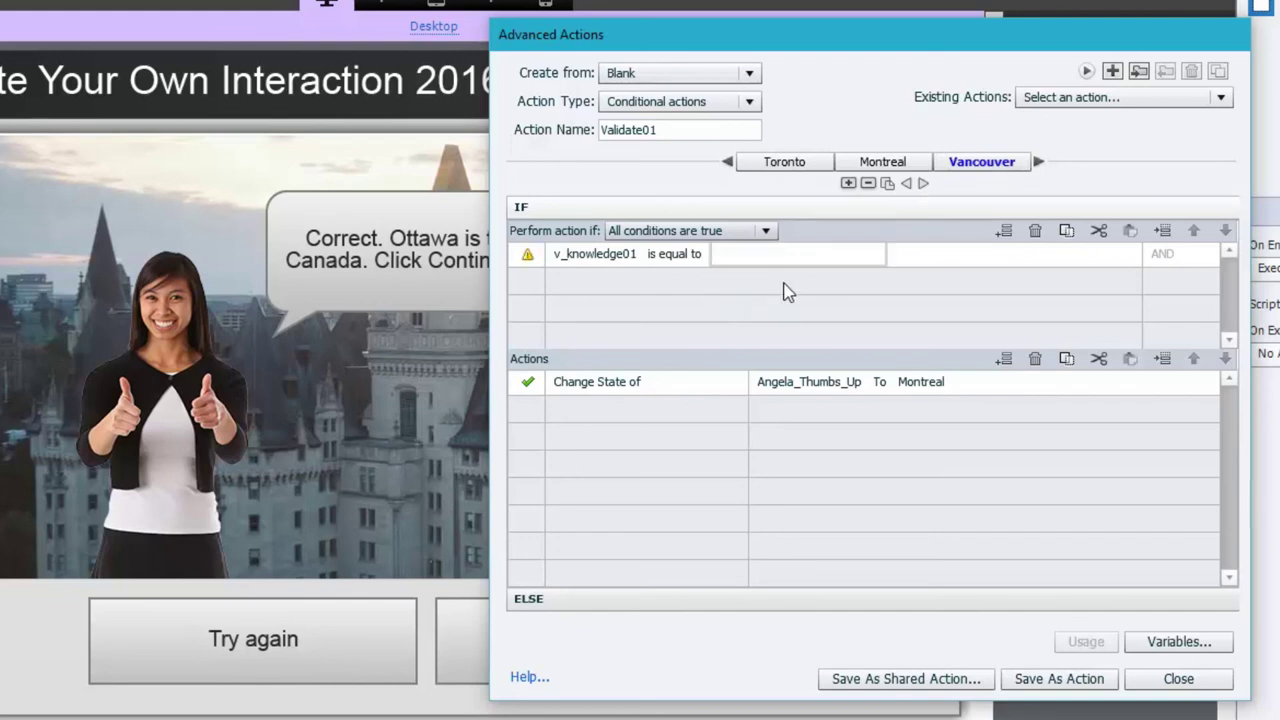
pyautogui.write('Vancouver')
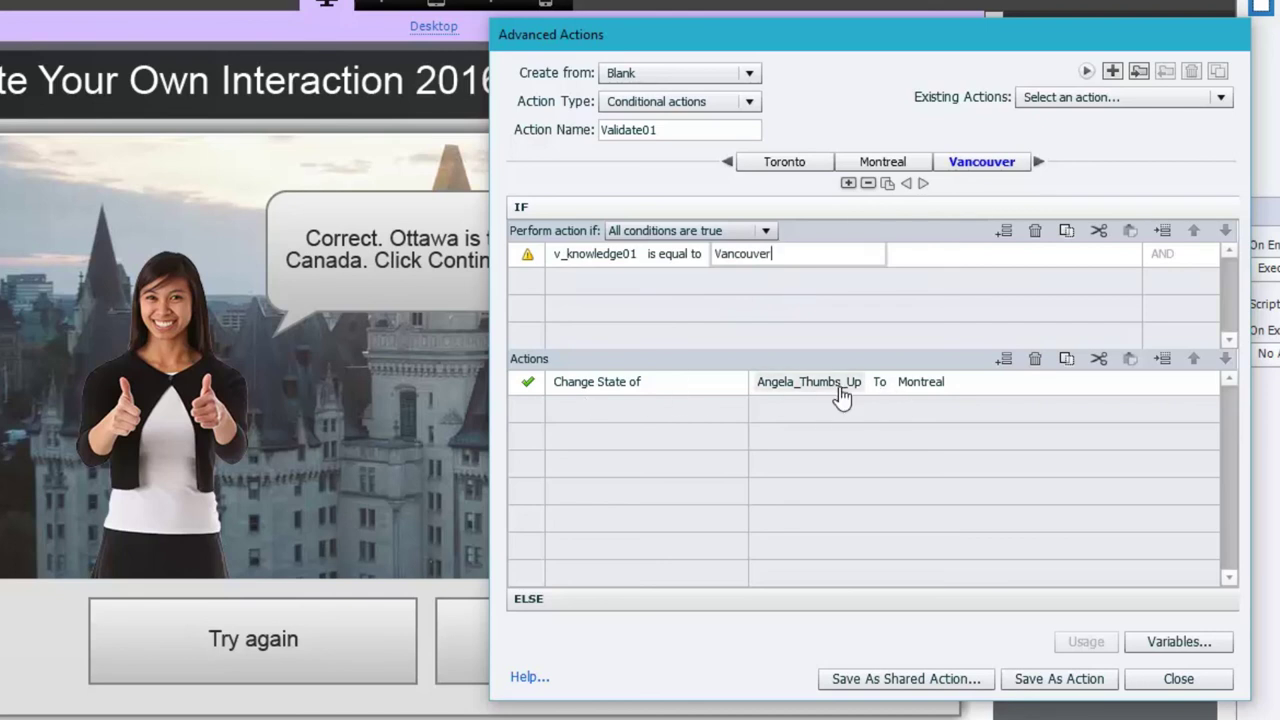
pyautogui.click(931, 392)
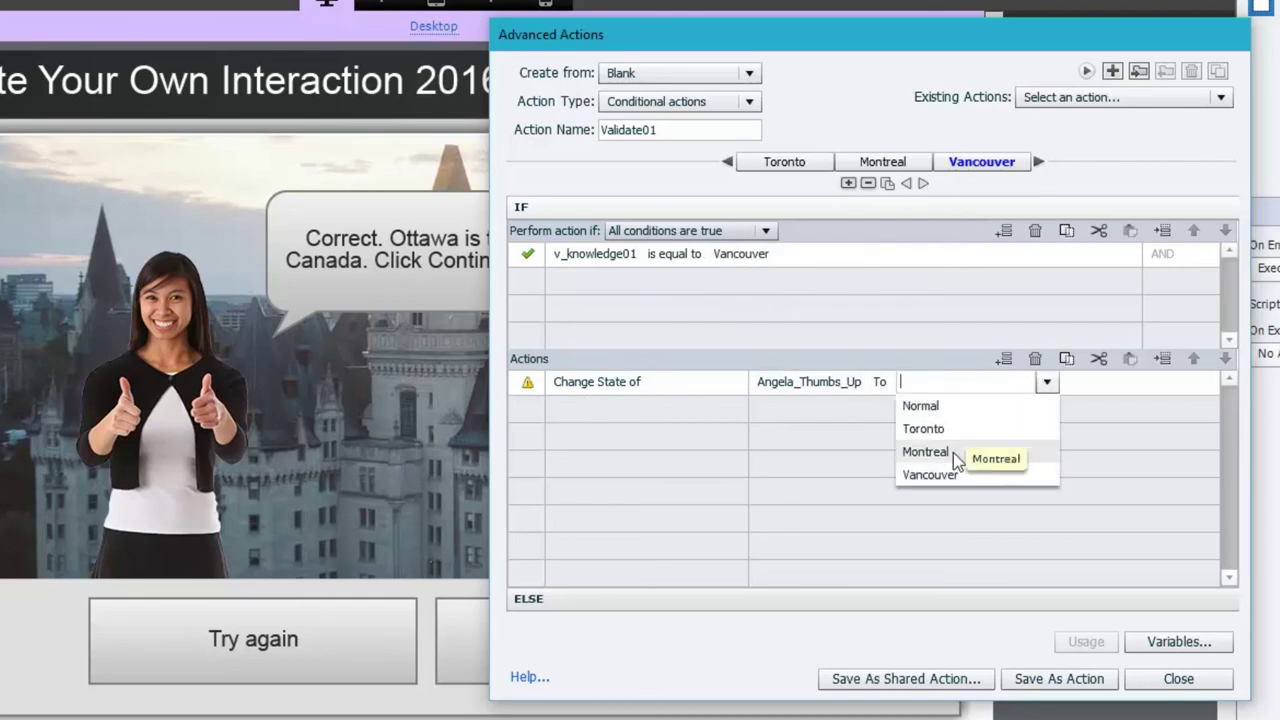
pyautogui.click(928, 475)
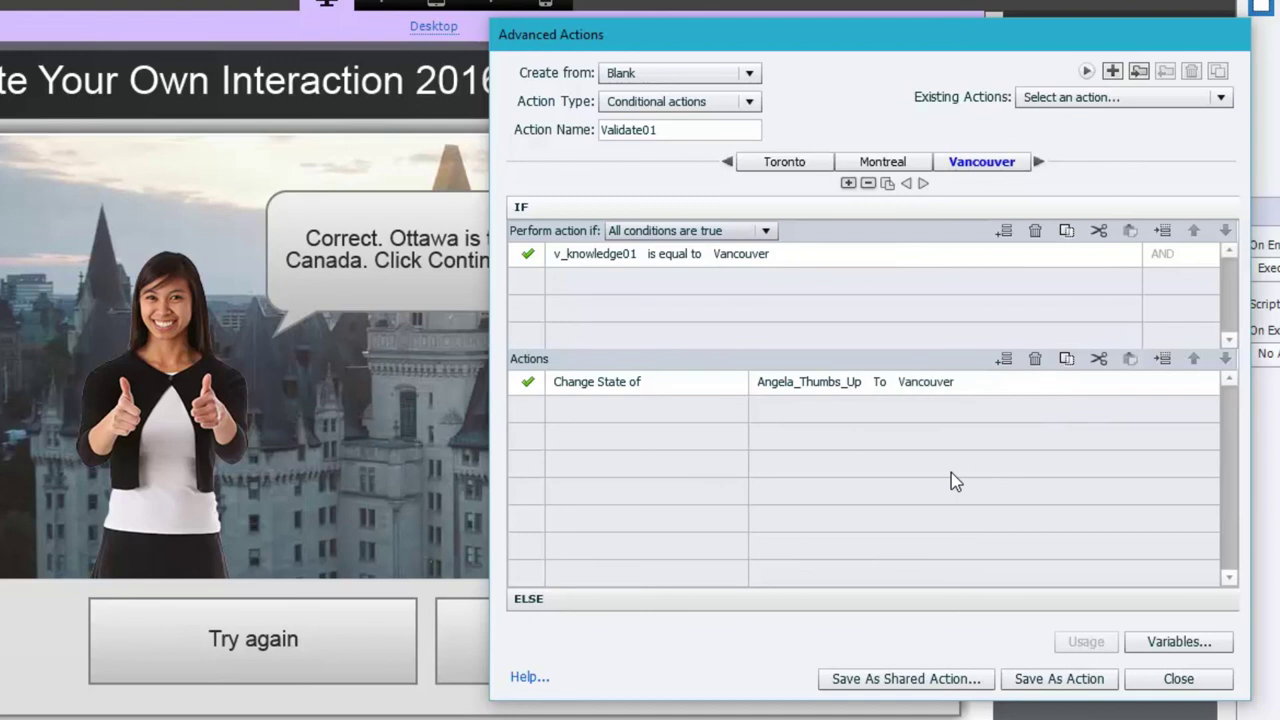
# Save Validate01 as an advanced action and assign it as the Feedback slide's On Enter script.
pyautogui.click(1058, 679)
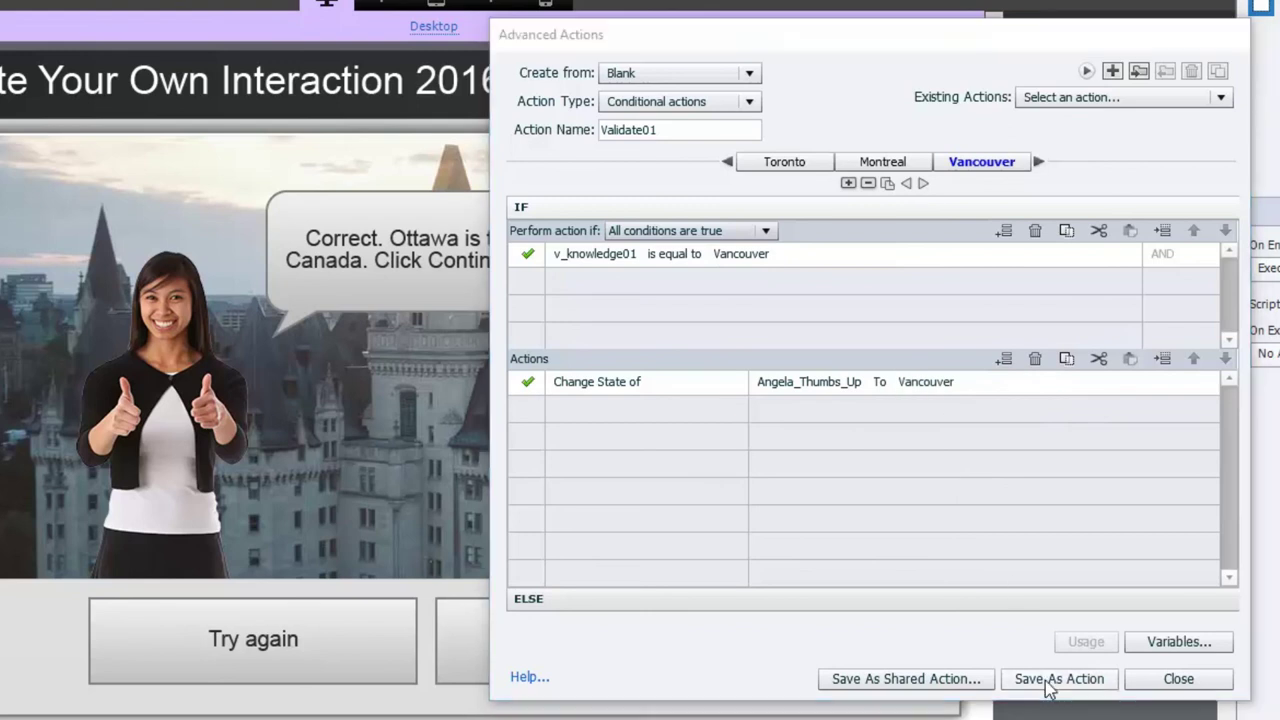
pyautogui.click(940, 401)
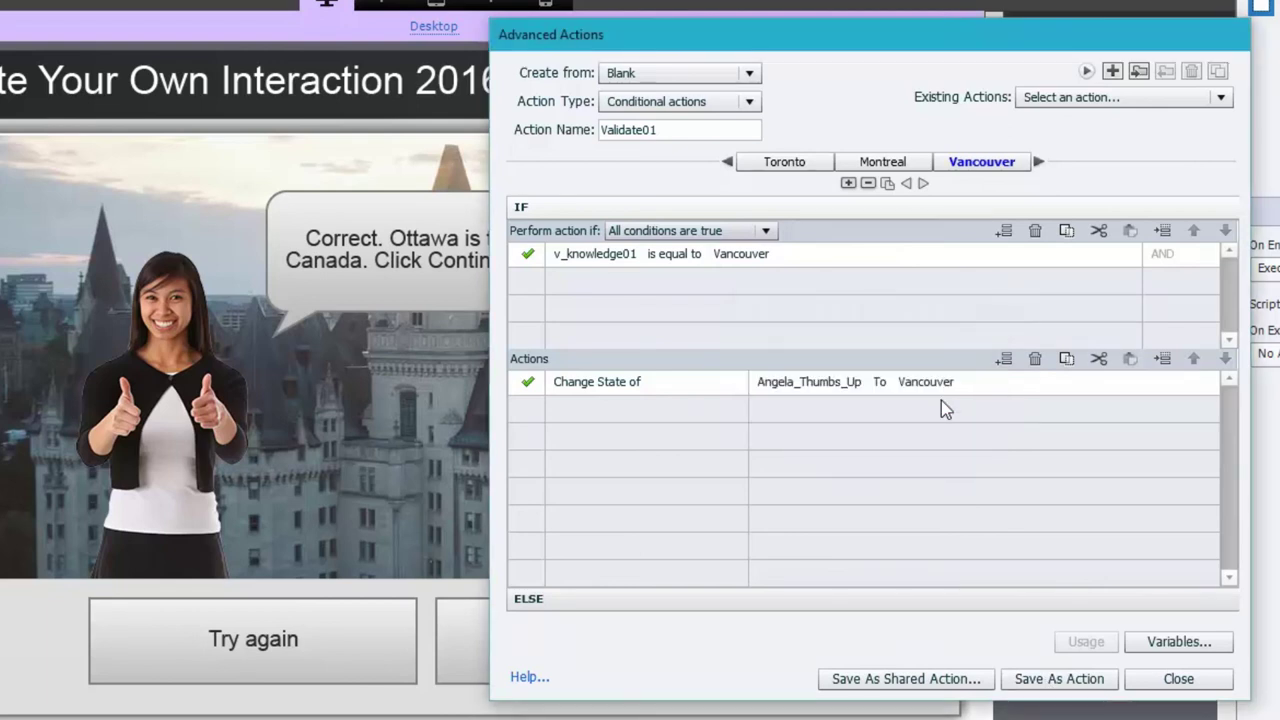
pyautogui.click(1178, 679)
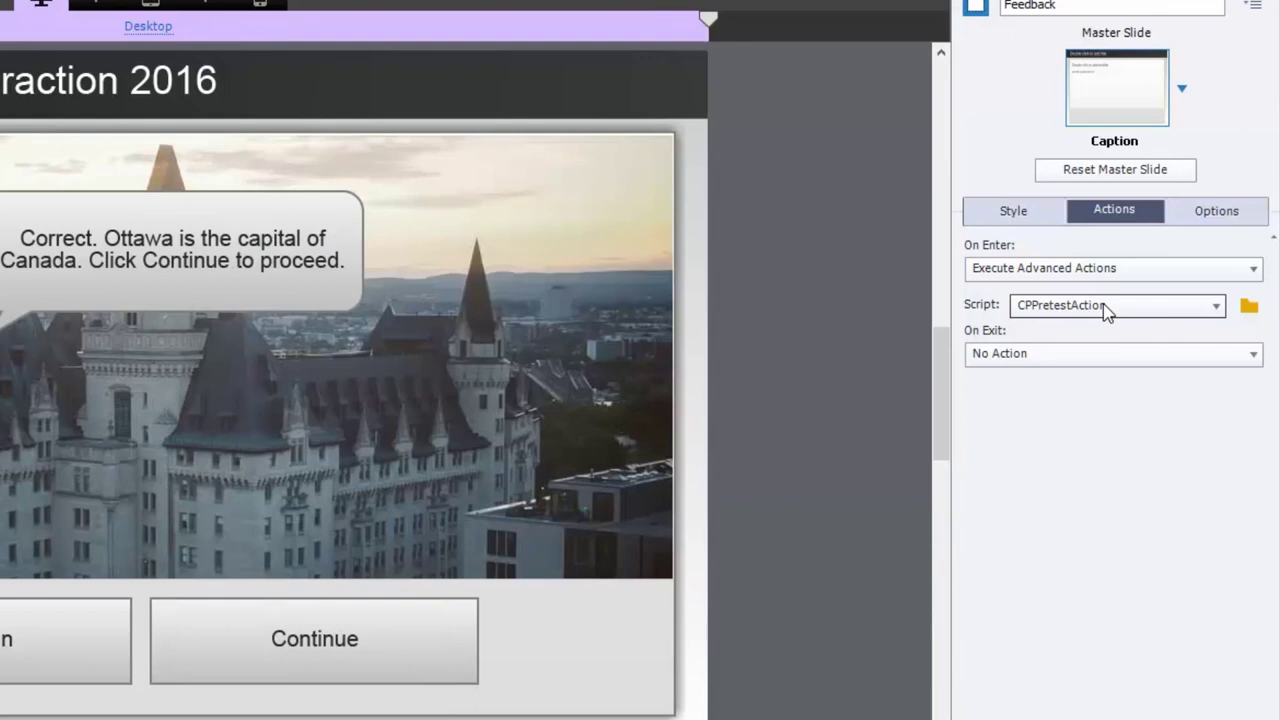
pyautogui.click(1091, 313)
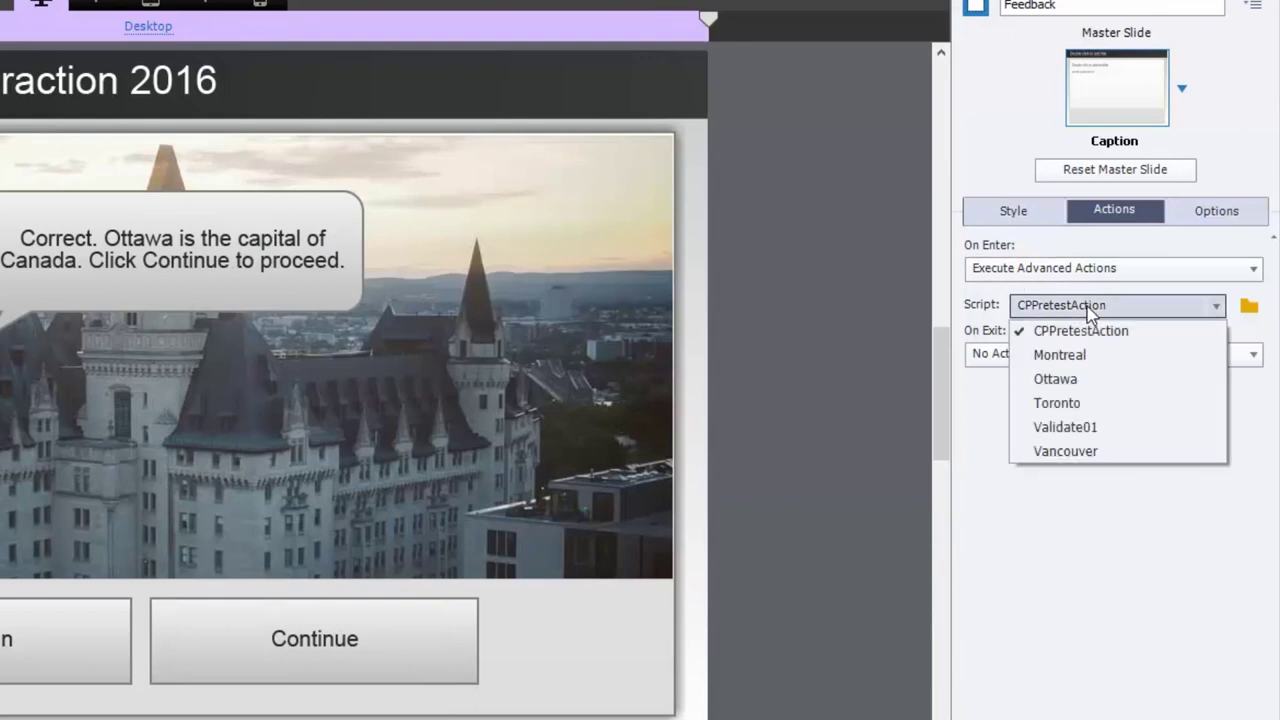
pyautogui.click(1096, 432)
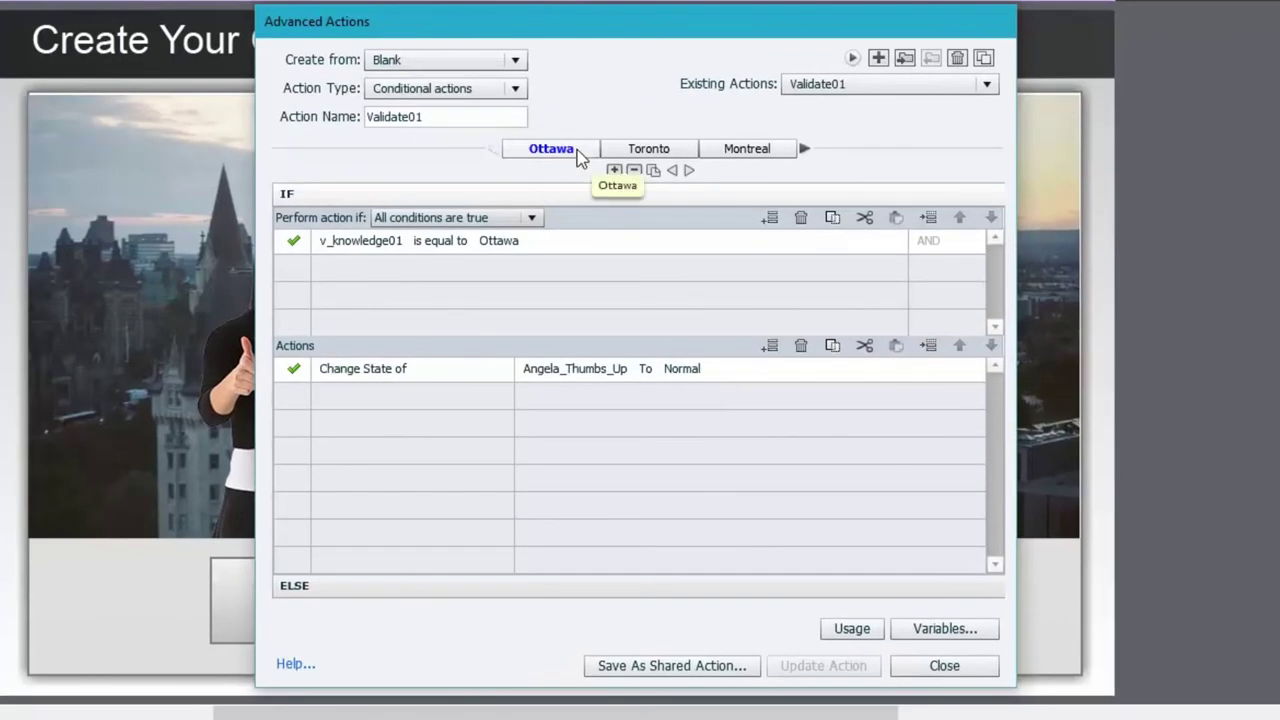
# Add a second action to the Ottawa decision of Validate01 that shows Continue_01.
pyautogui.doubleClick(371, 398)
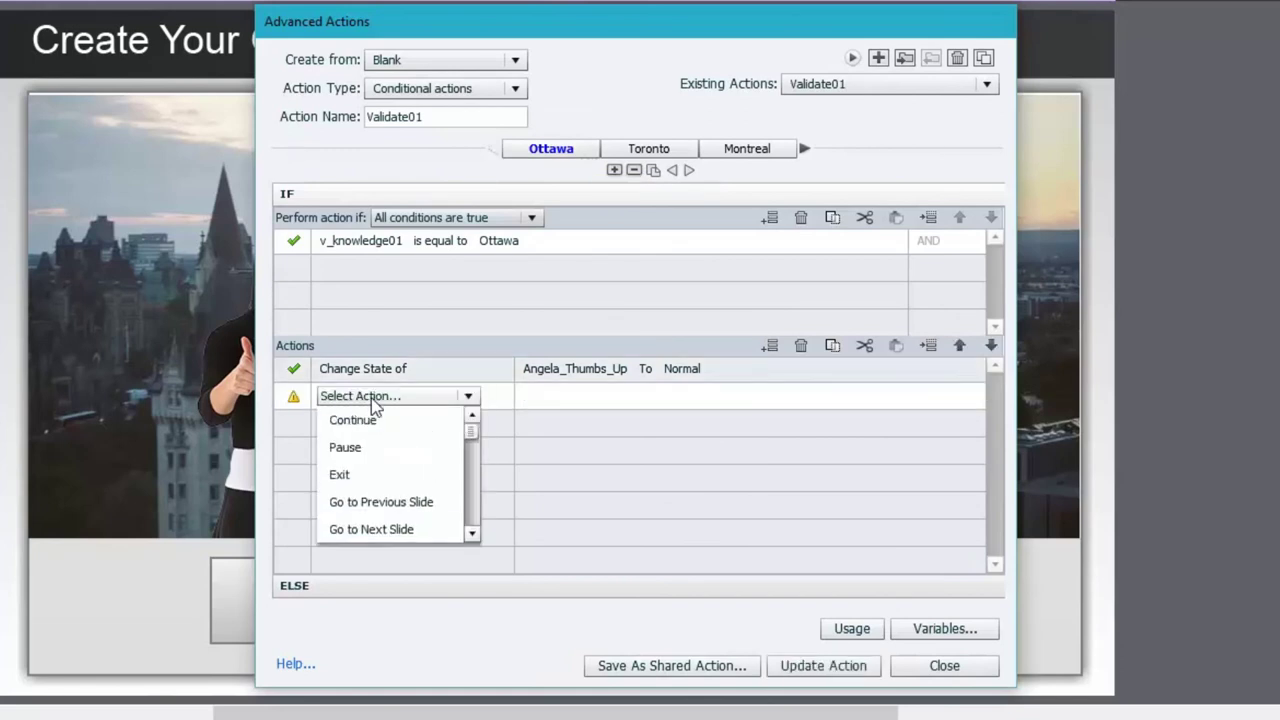
pyautogui.write('sh')
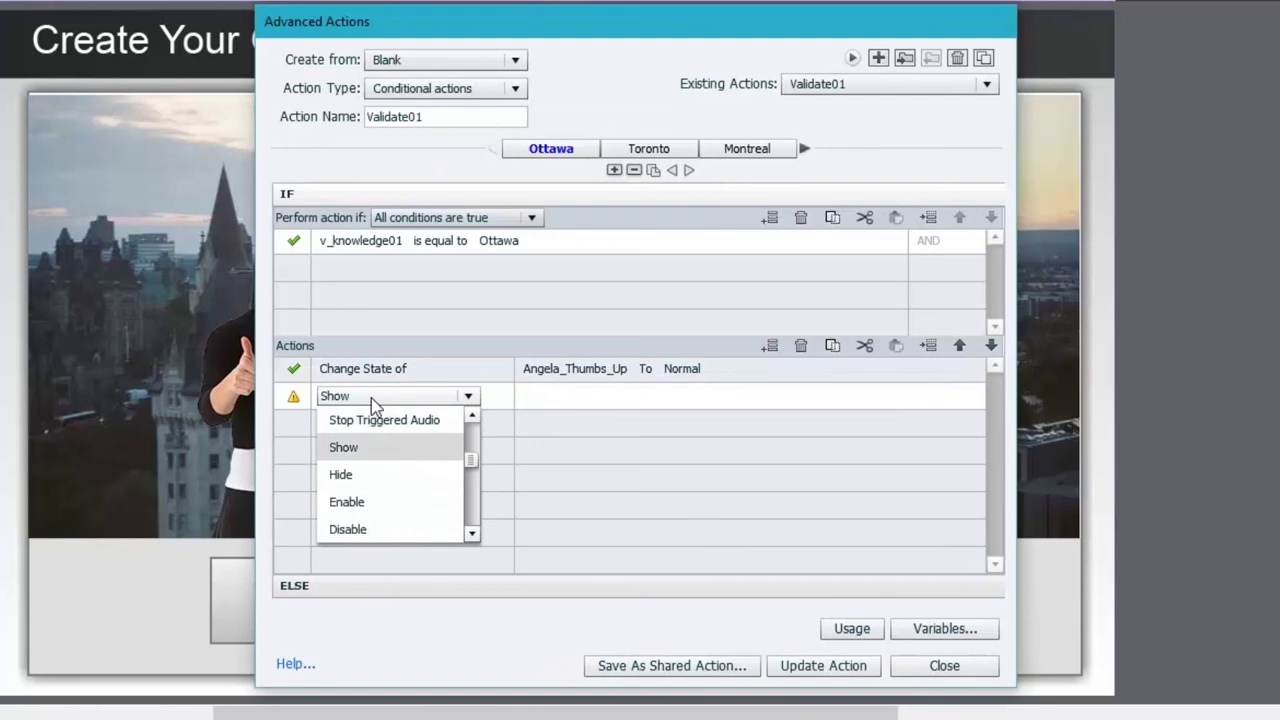
pyautogui.click(423, 447)
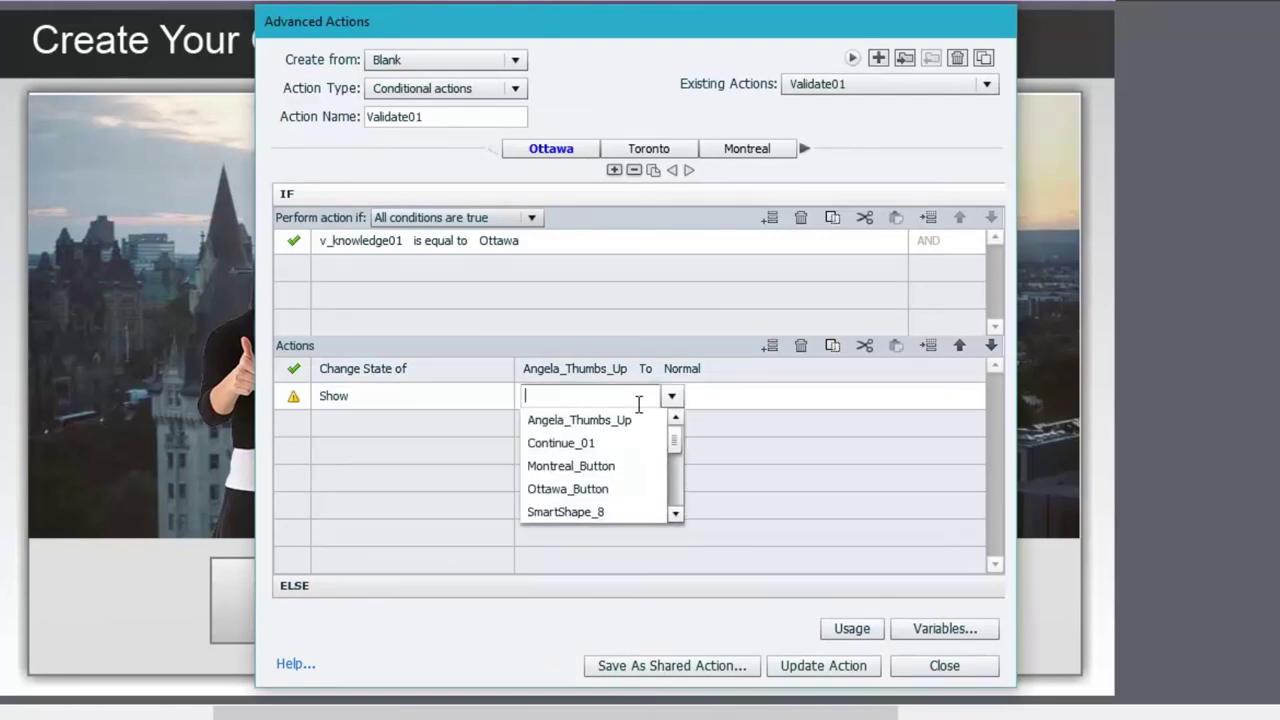
pyautogui.click(590, 450)
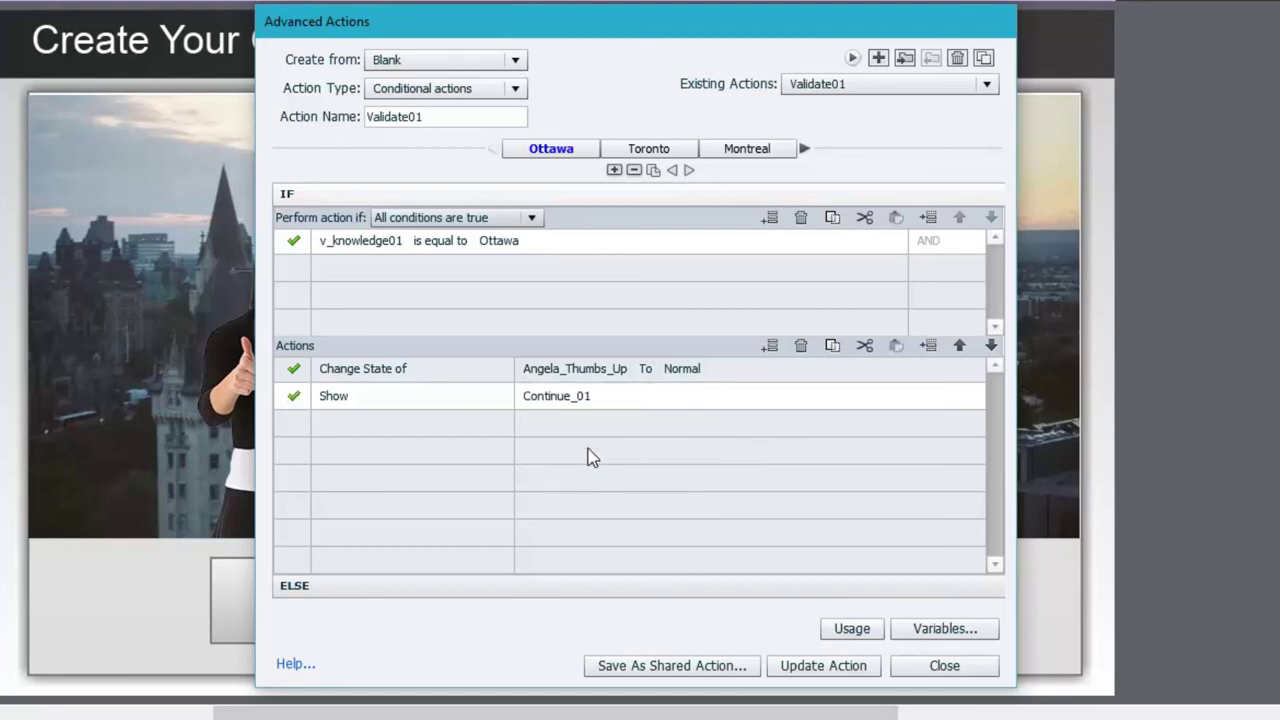
# Add a second action to the Toronto decision that hides Continue_01.
pyautogui.click(652, 150)
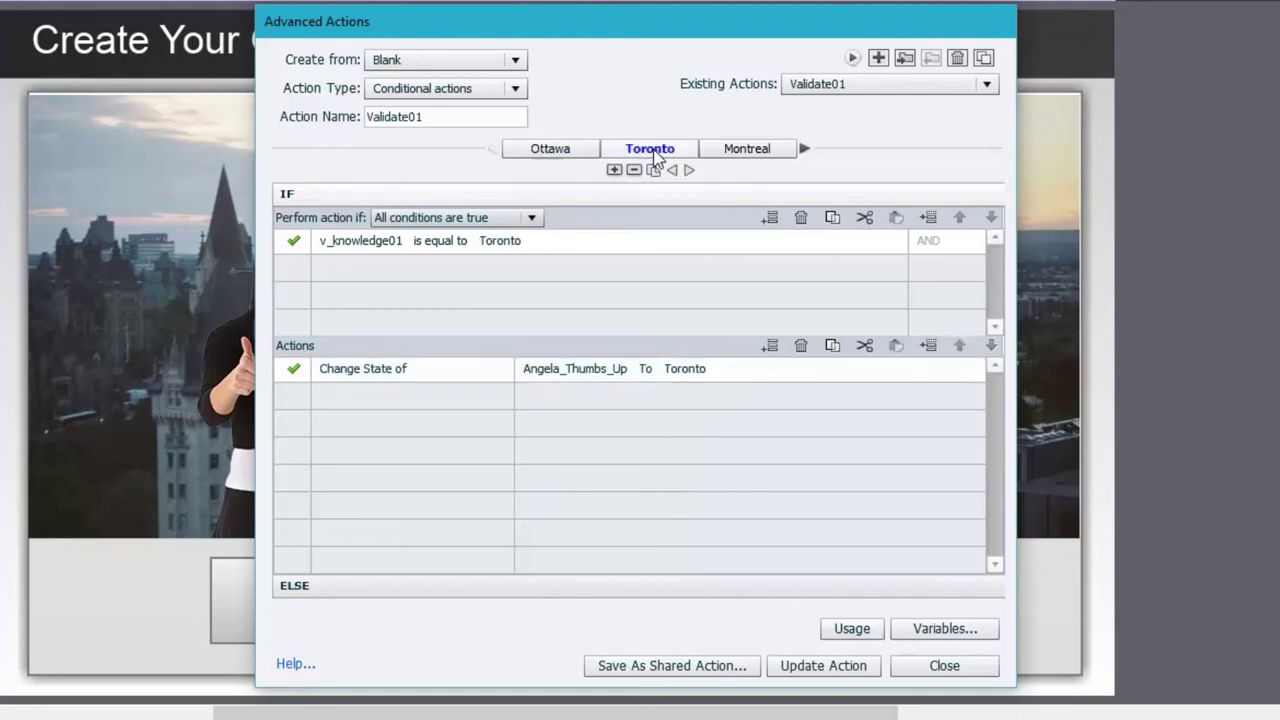
pyautogui.click(357, 405)
pyautogui.click(357, 400)
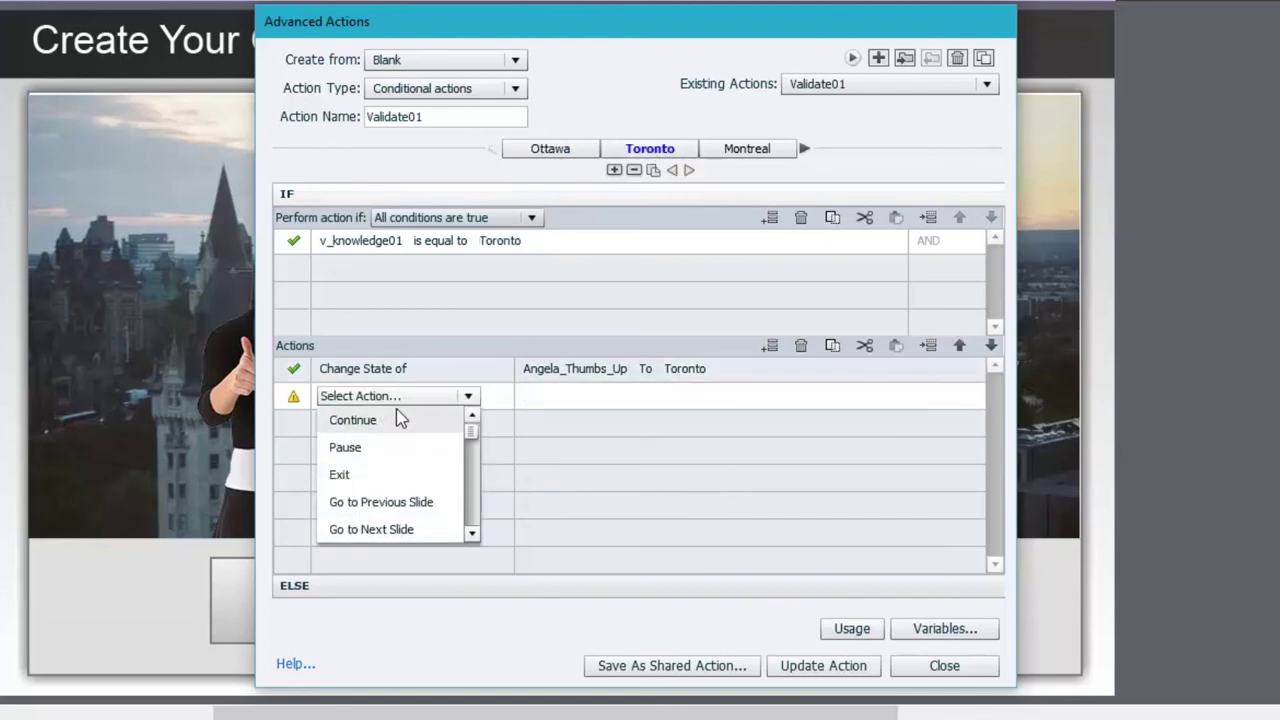
pyautogui.press('h')
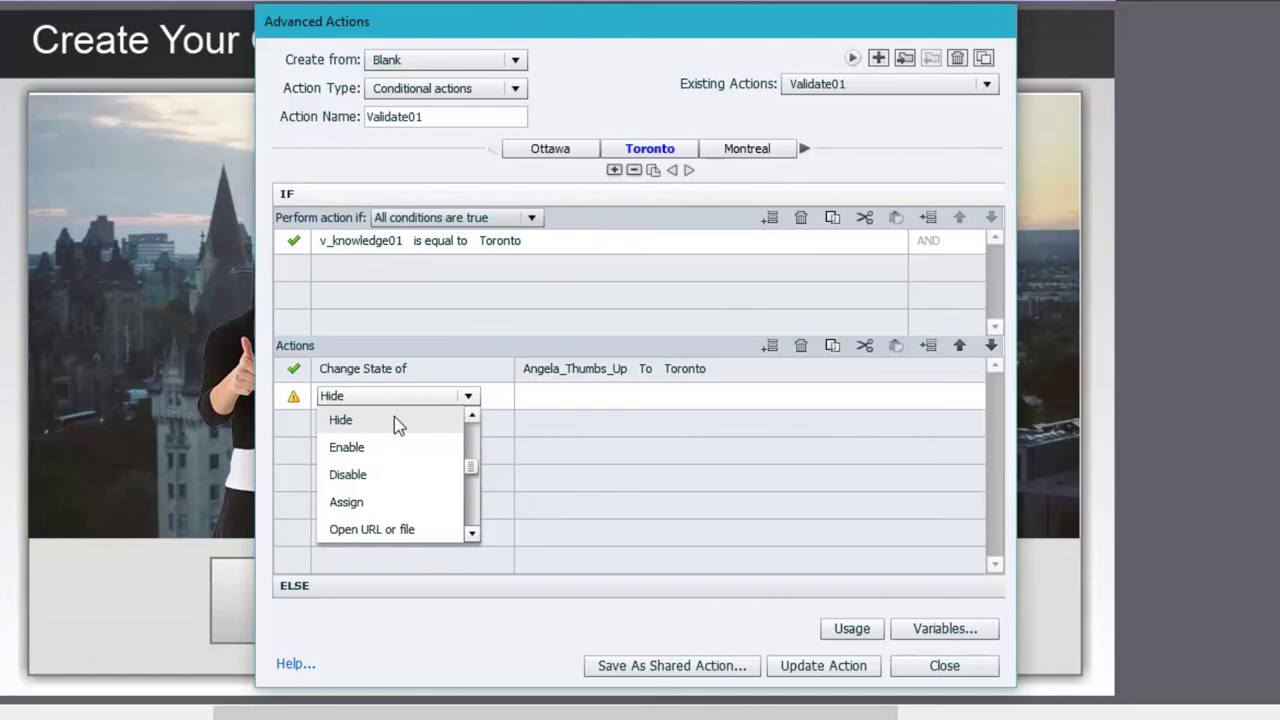
pyautogui.click(394, 420)
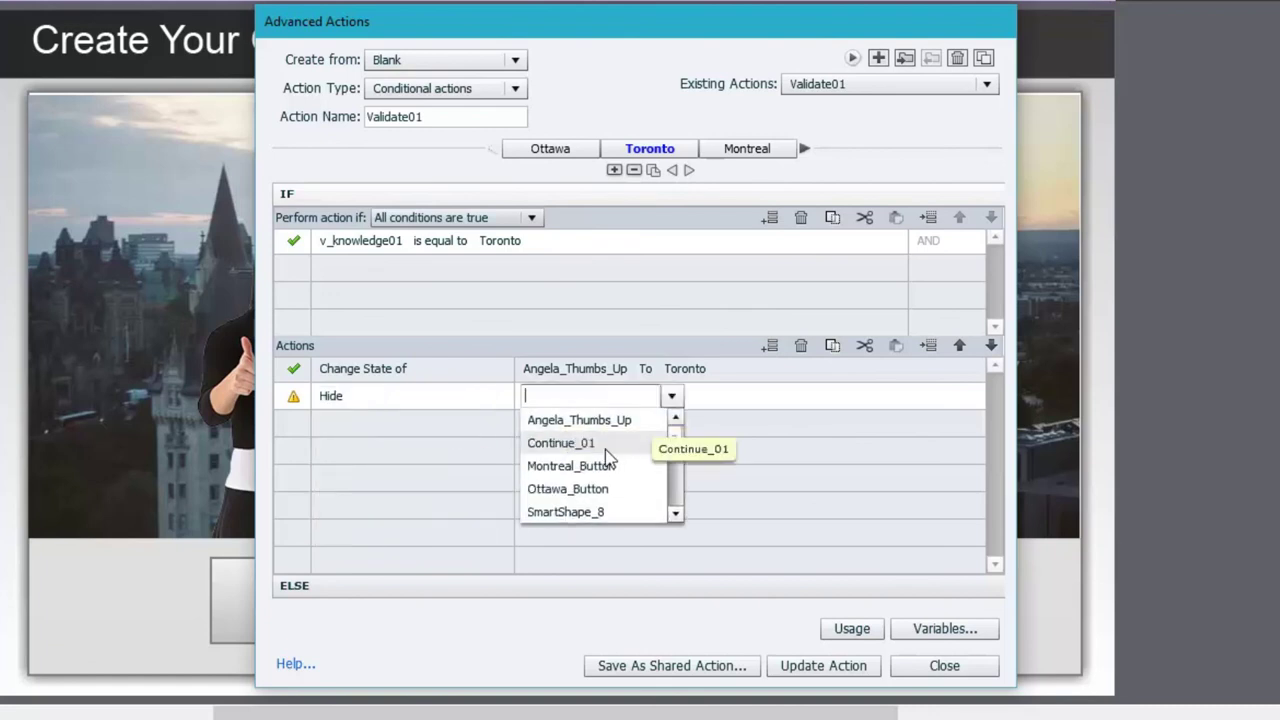
pyautogui.click(609, 457)
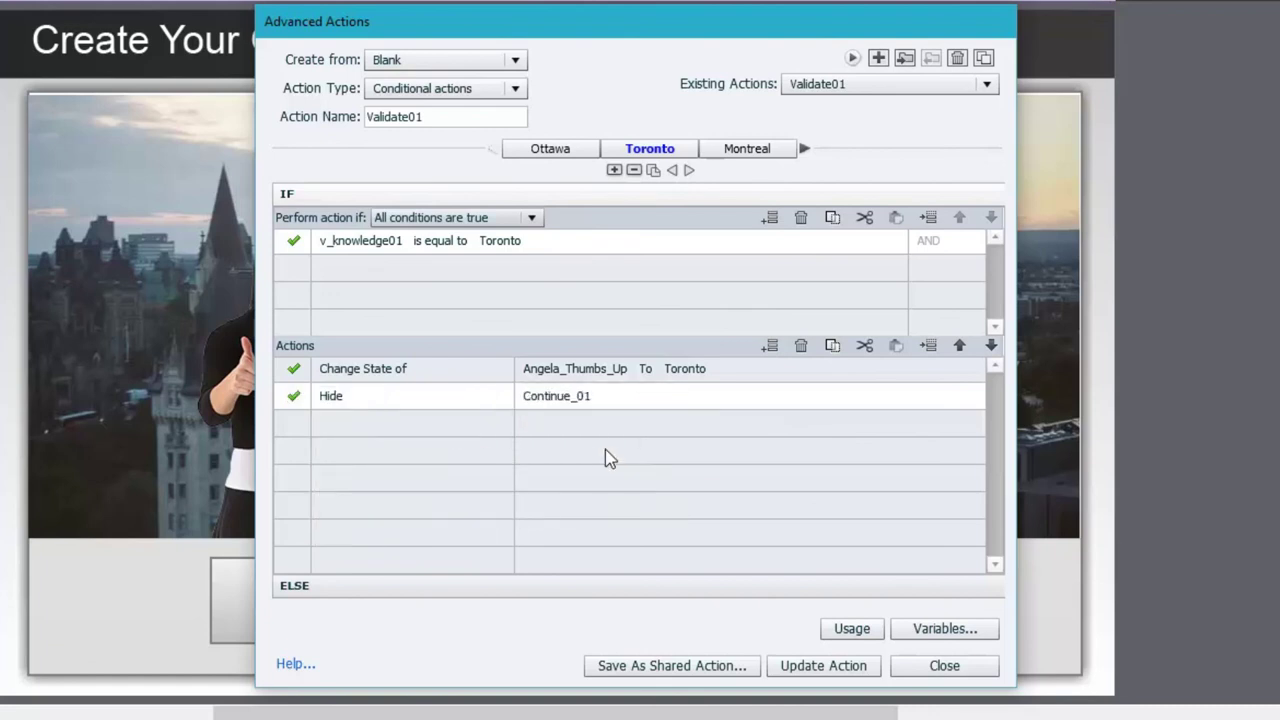
# Add a second action to the Montreal decision that hides Continue_01.
pyautogui.click(756, 153)
pyautogui.click(397, 397)
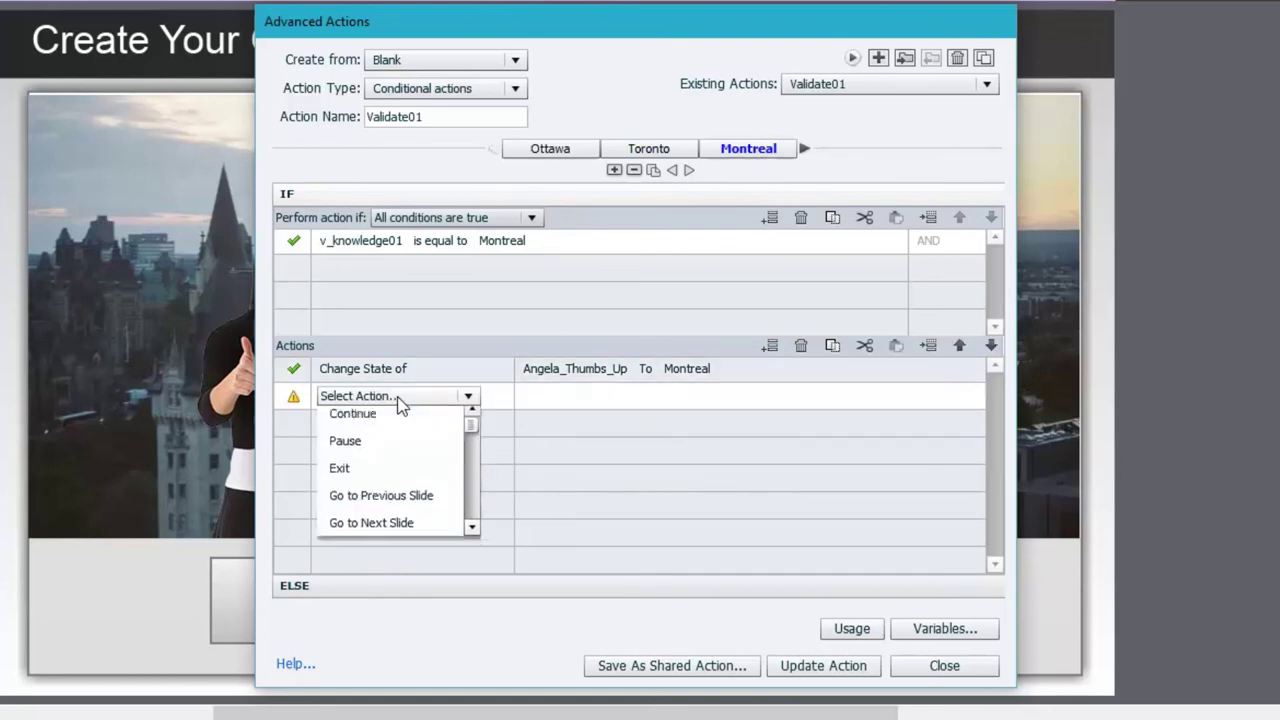
pyautogui.moveTo(474, 434); pyautogui.dragTo(475, 465)
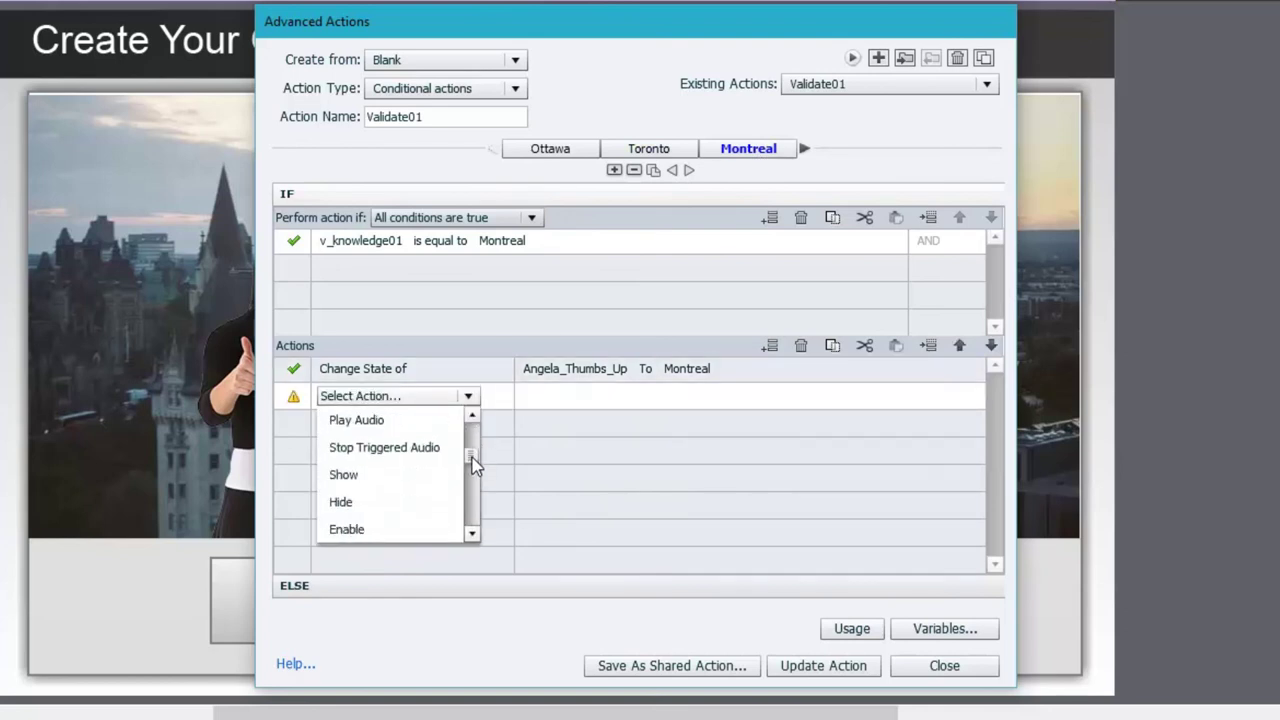
pyautogui.click(391, 514)
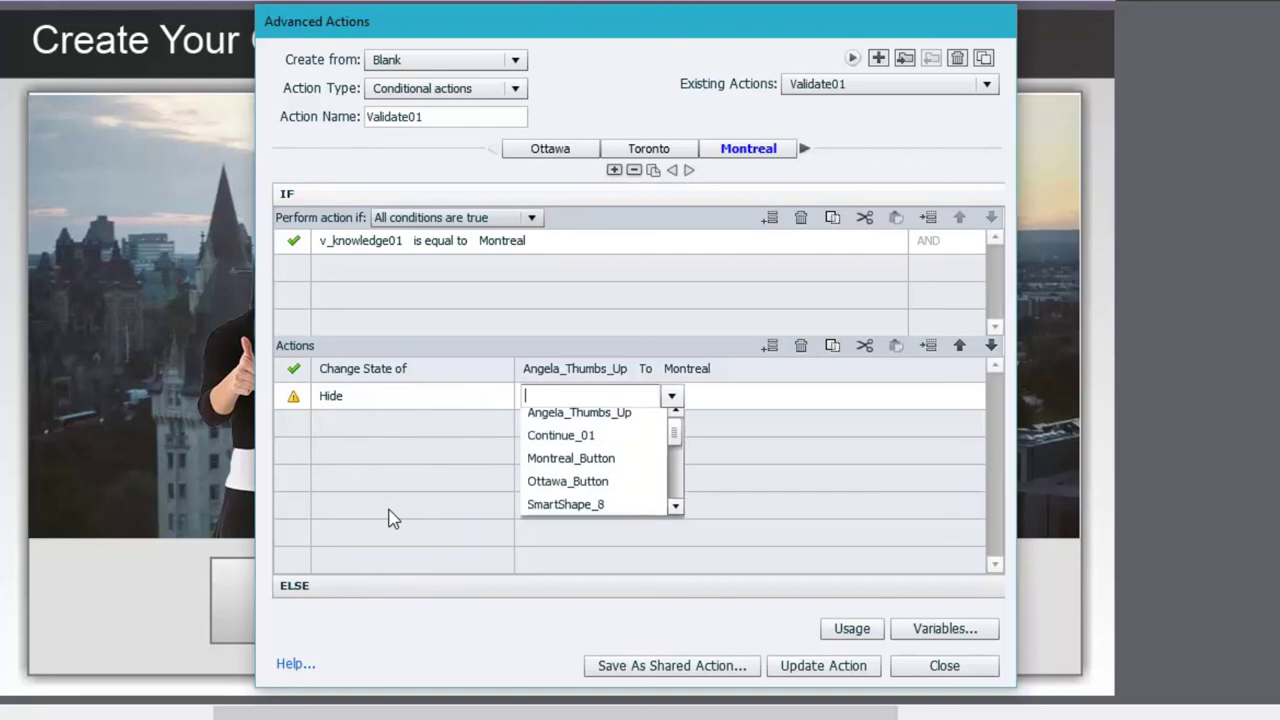
pyautogui.click(585, 443)
# Add a second action to the Vancouver decision of Validate01 that hides Continue_01.
pyautogui.click(804, 149)
pyautogui.click(768, 152)
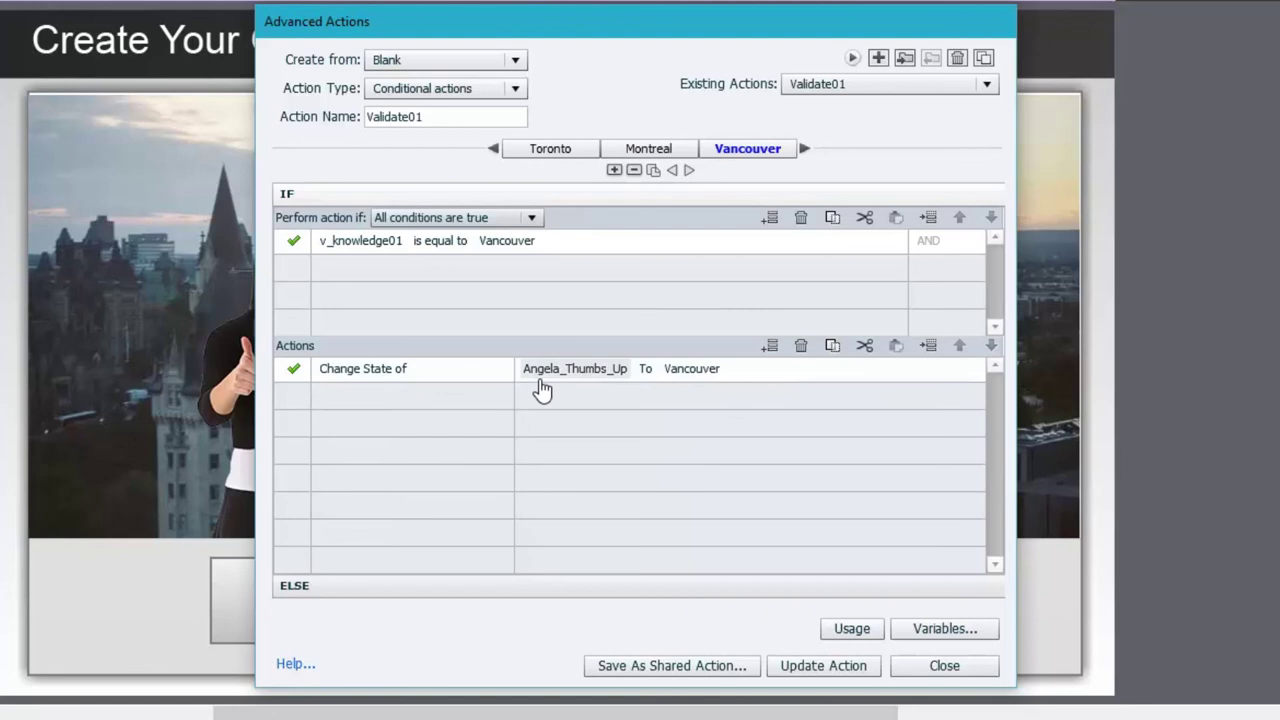
pyautogui.click(400, 400)
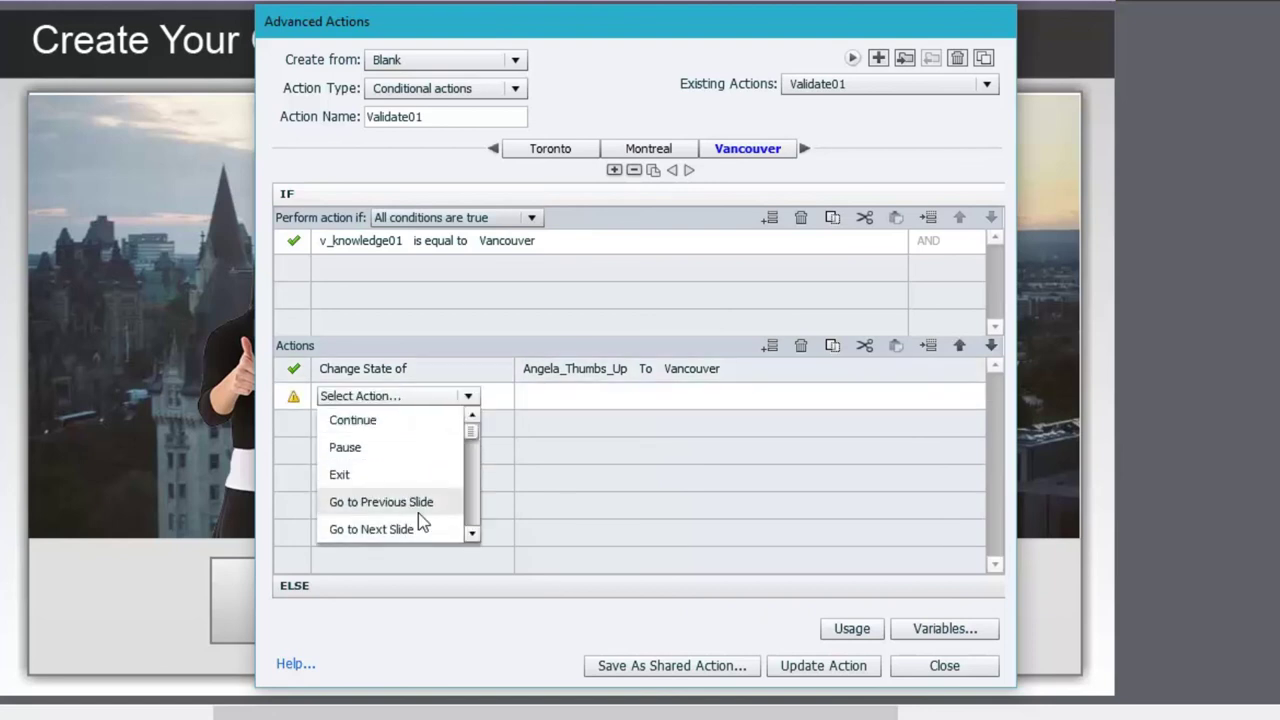
pyautogui.press('h')
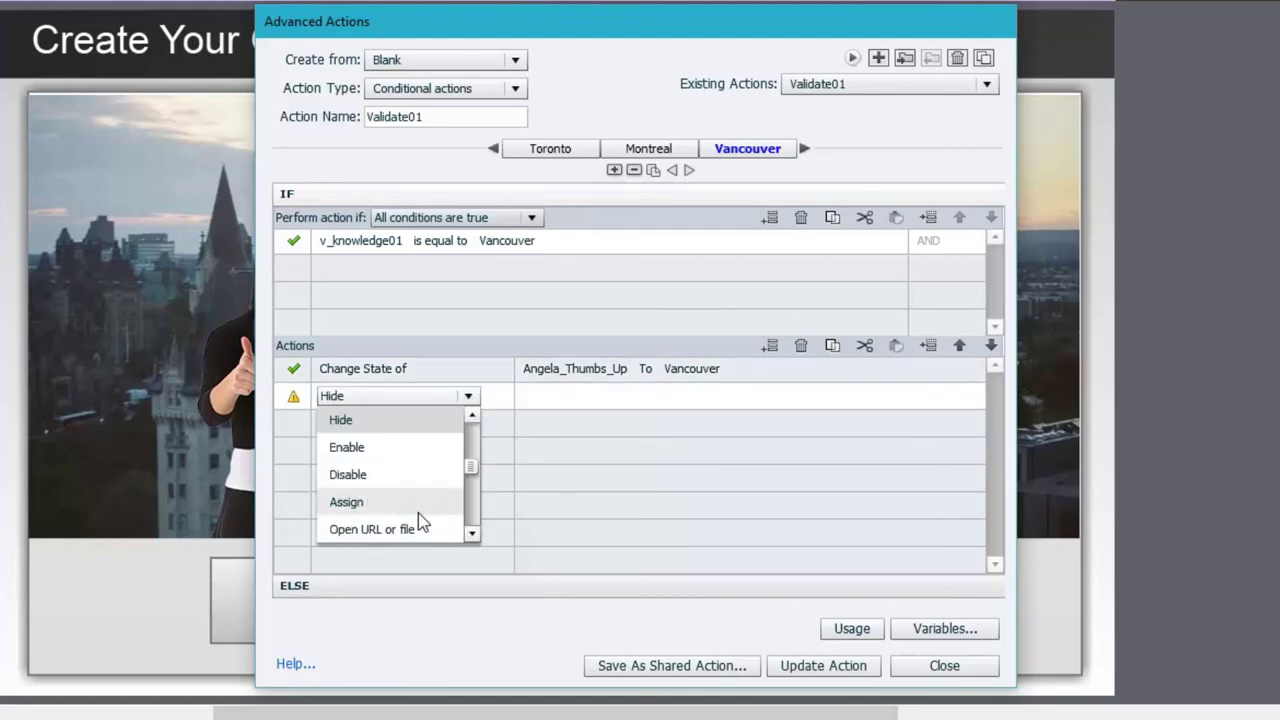
pyautogui.click(394, 437)
pyautogui.click(591, 446)
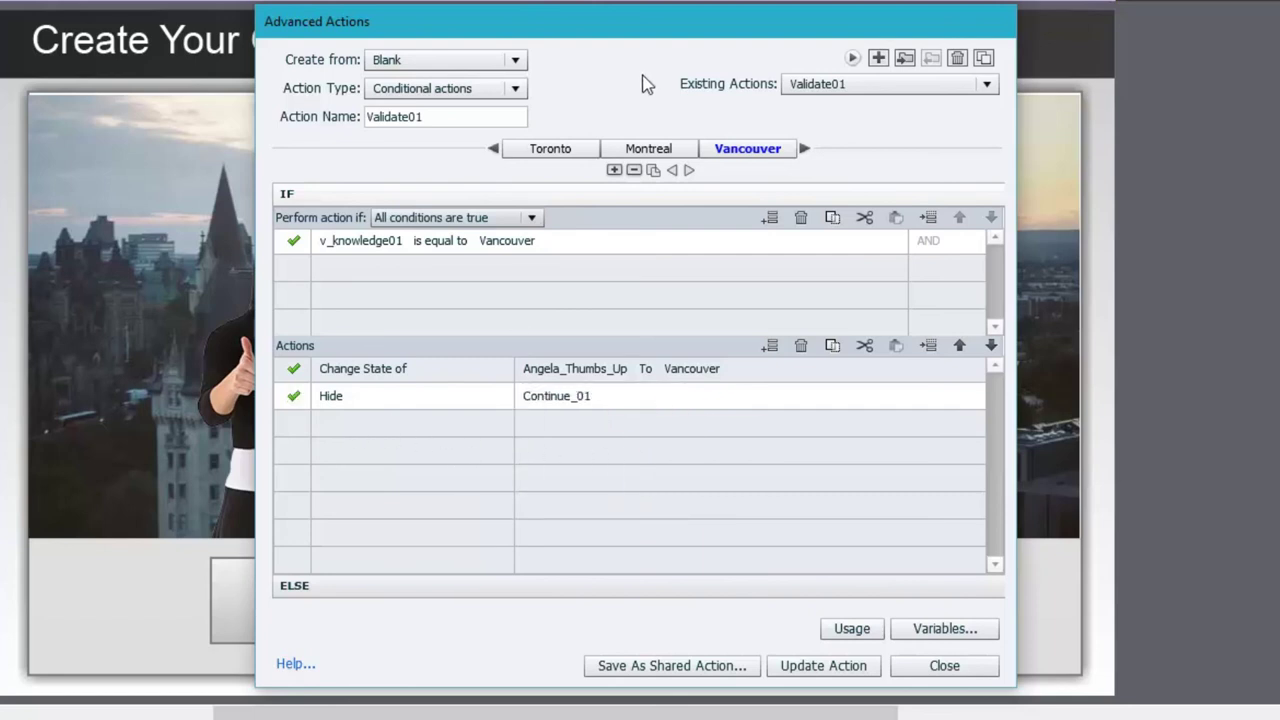
# Move the Advanced Actions dialog off the slide's buttons and add a third action to the Ottawa decision that hides Try_Again_01.
pyautogui.moveTo(600, 29); pyautogui.dragTo(965, 20)
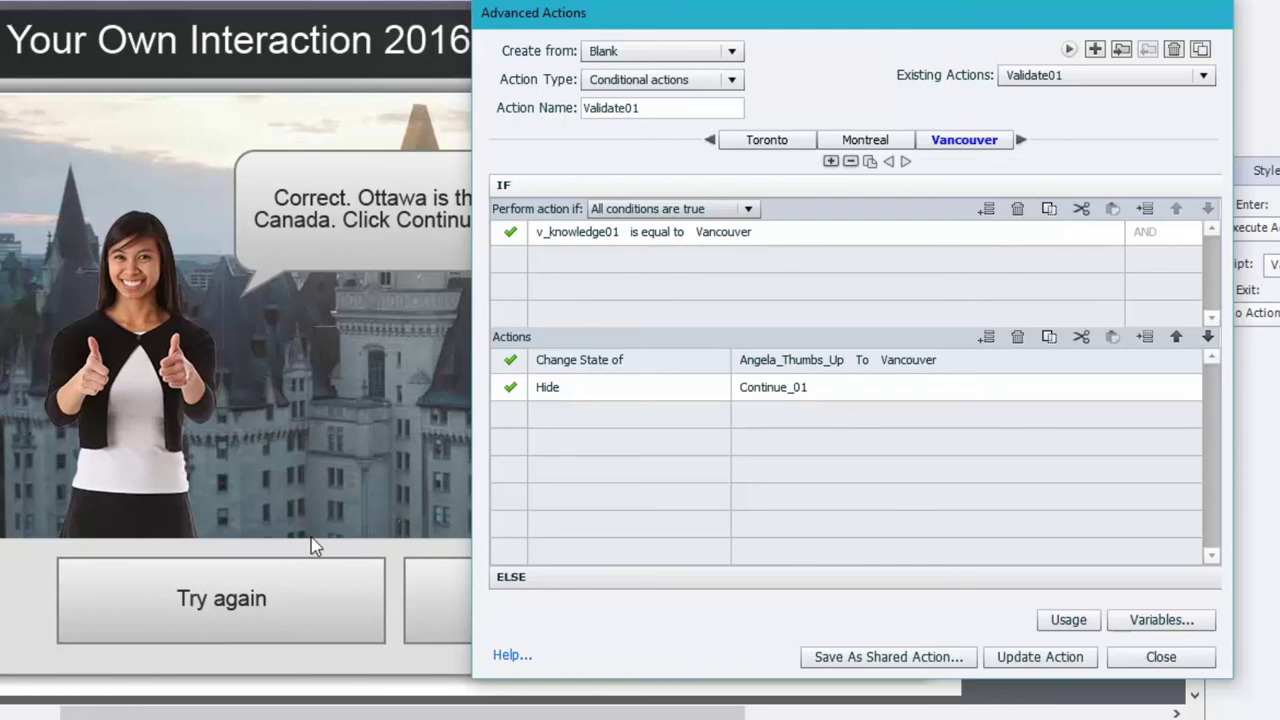
pyautogui.click(710, 140)
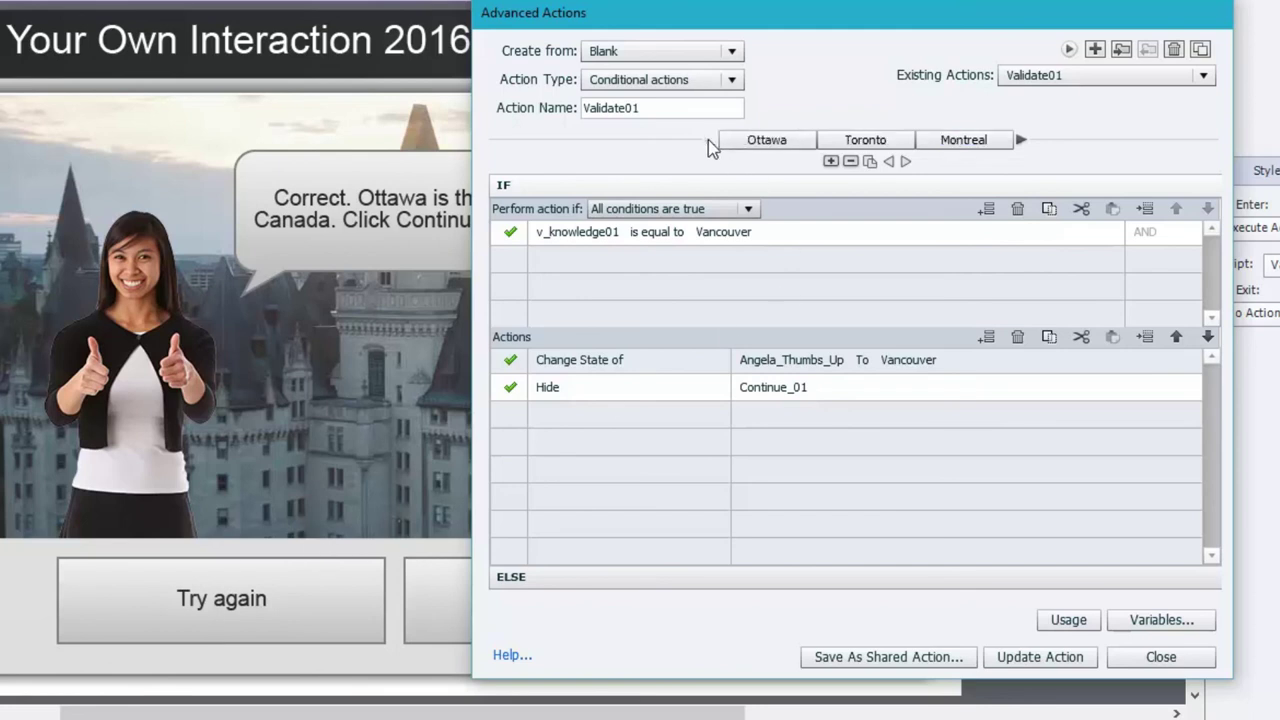
pyautogui.click(766, 140)
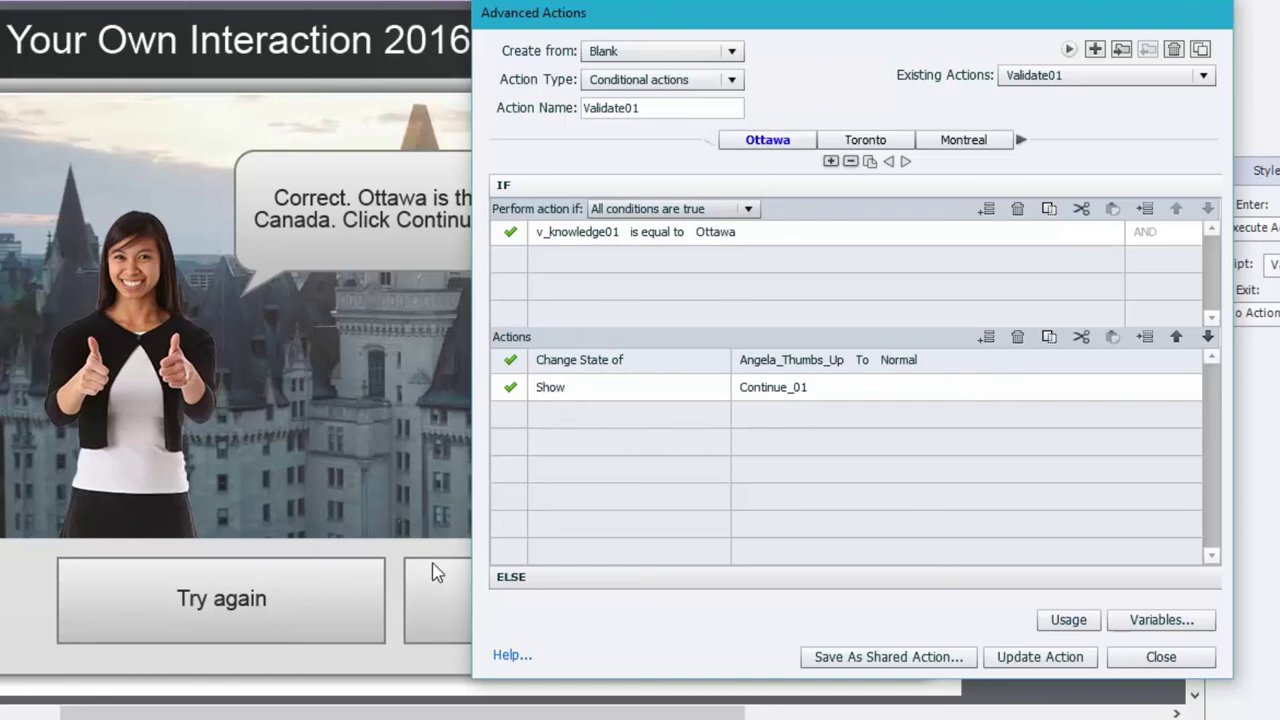
pyautogui.click(589, 414)
pyautogui.click(589, 414)
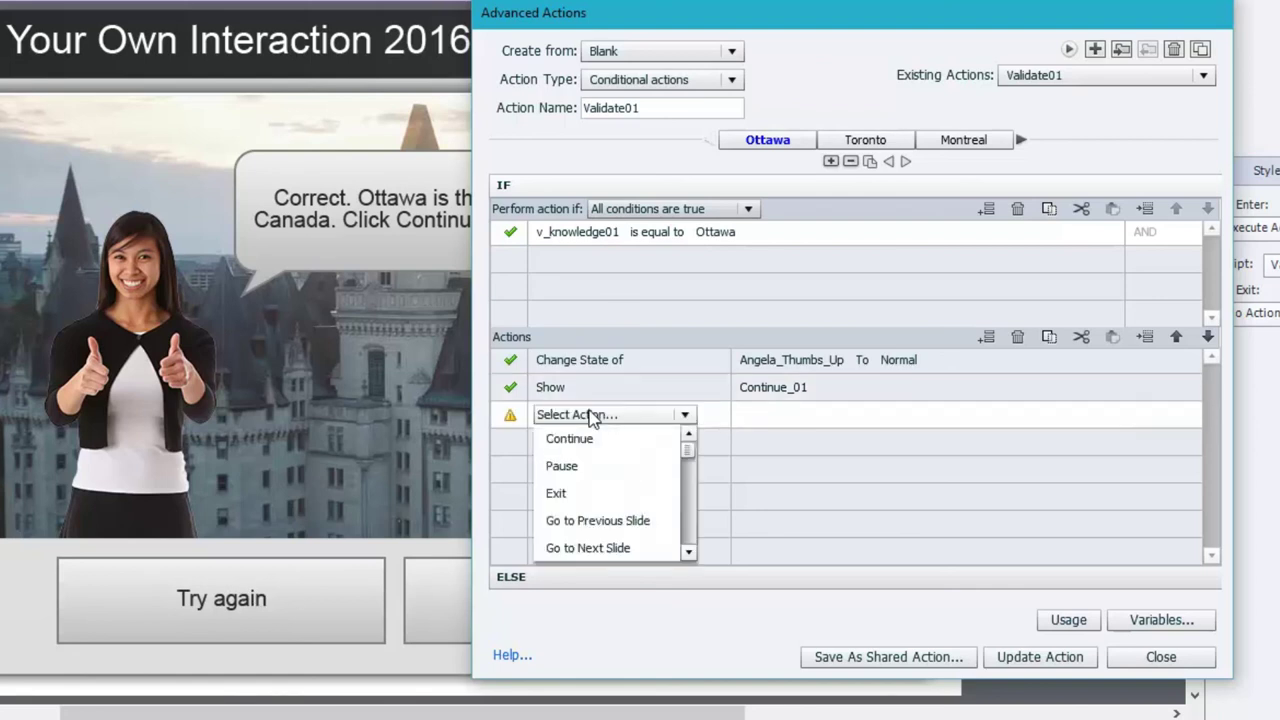
pyautogui.write('h')
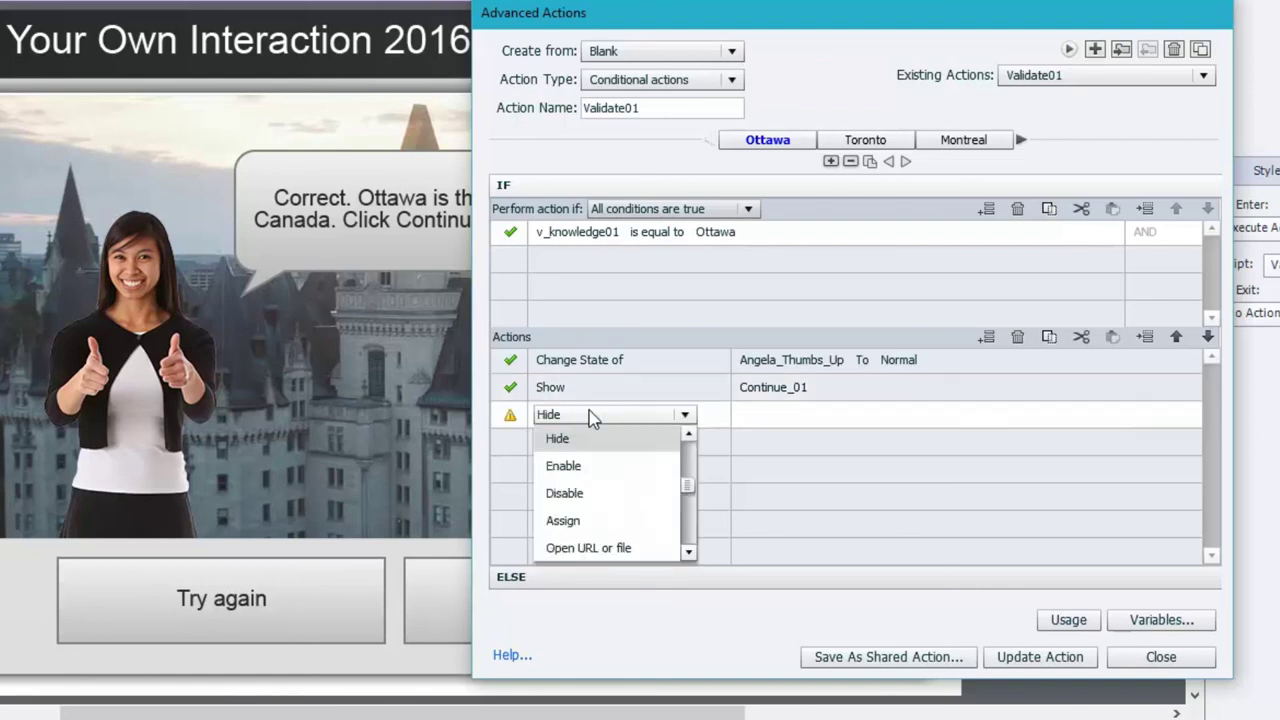
pyautogui.click(581, 442)
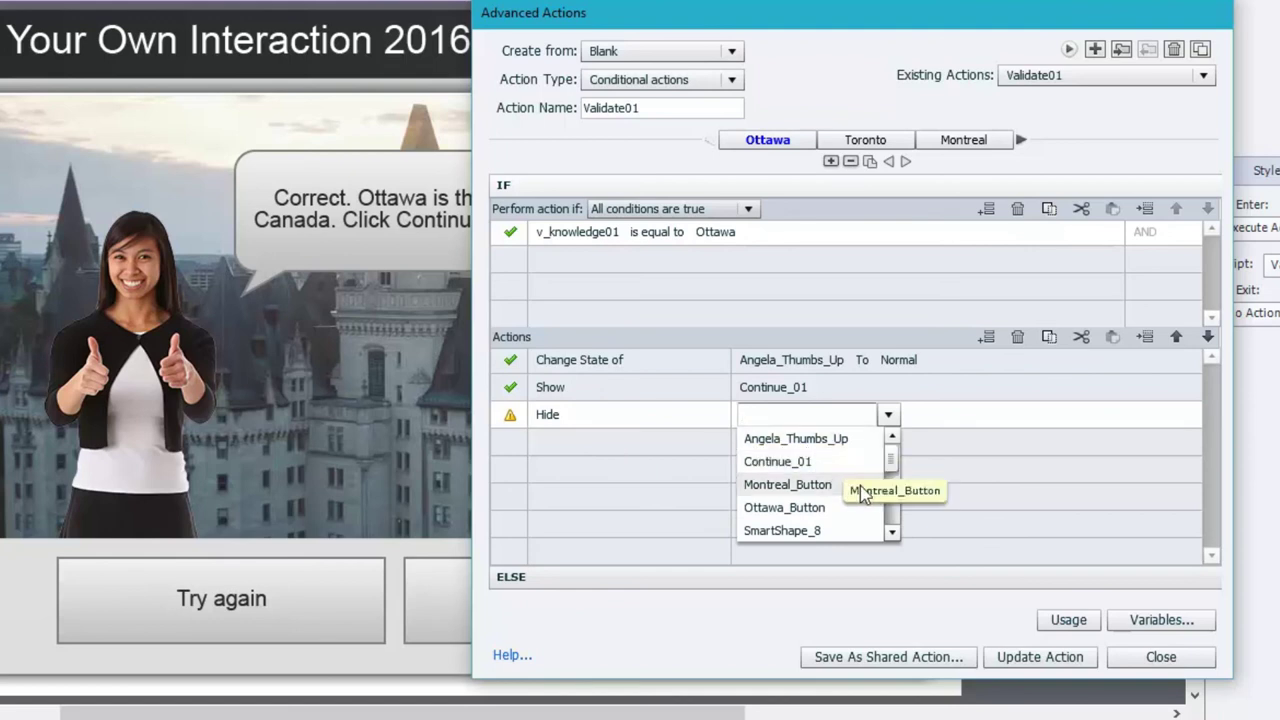
pyautogui.moveTo(892, 465); pyautogui.dragTo(883, 509)
pyautogui.click(809, 509)
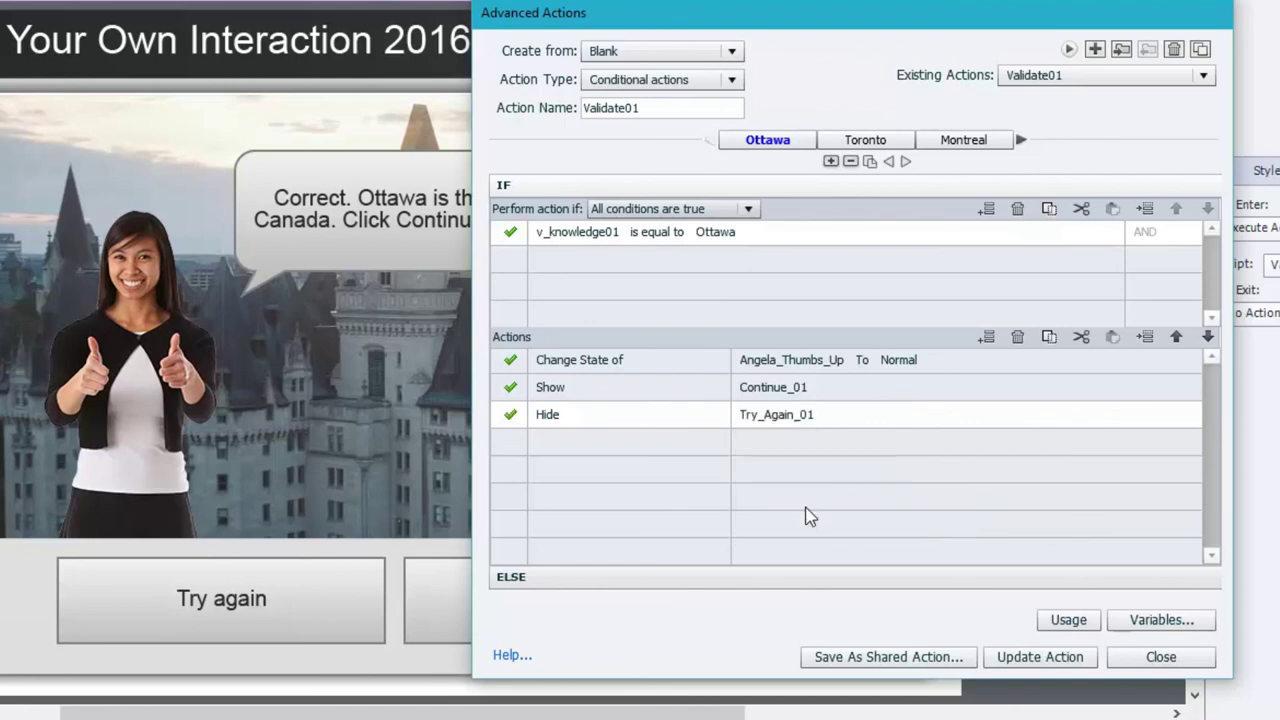
# Add a third action to the Toronto decision that shows Try_Again_01.
pyautogui.click(897, 141)
pyautogui.click(578, 422)
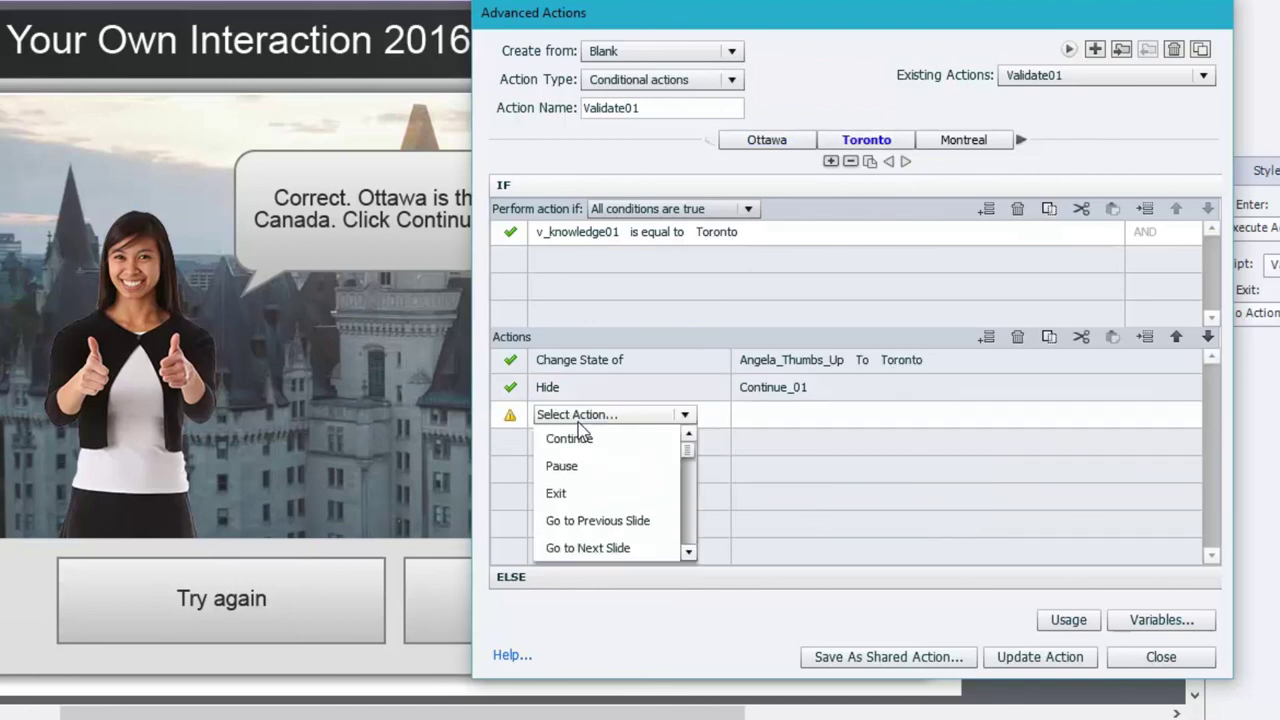
pyautogui.write('sh')
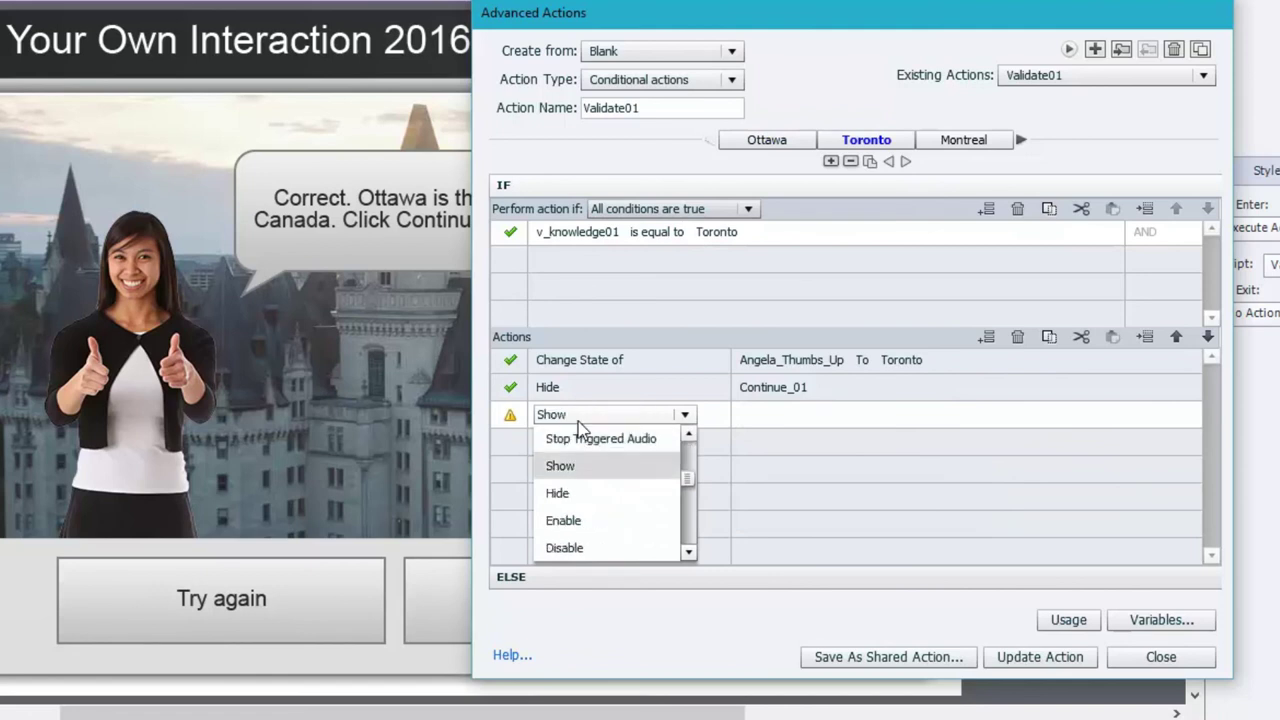
pyautogui.click(591, 476)
pyautogui.moveTo(894, 460); pyautogui.dragTo(890, 514)
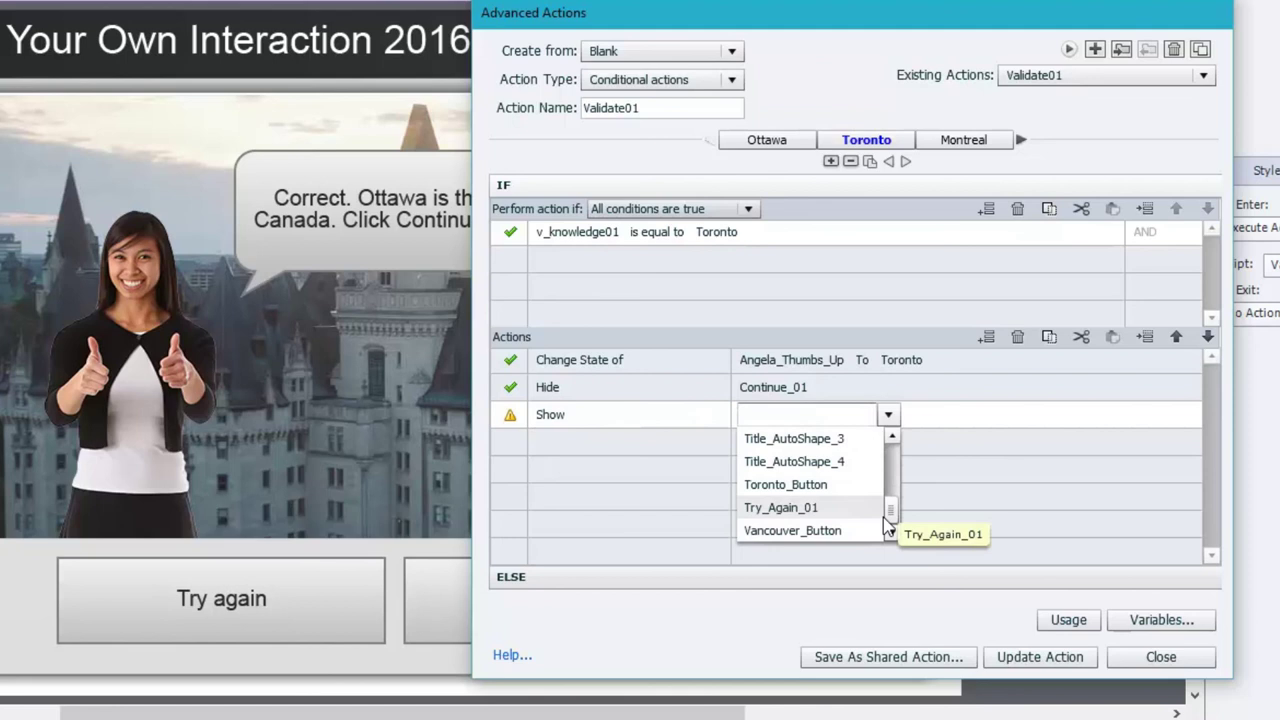
pyautogui.click(820, 508)
# Add a third action to the Montreal decision that shows Try_Again_01.
pyautogui.click(966, 146)
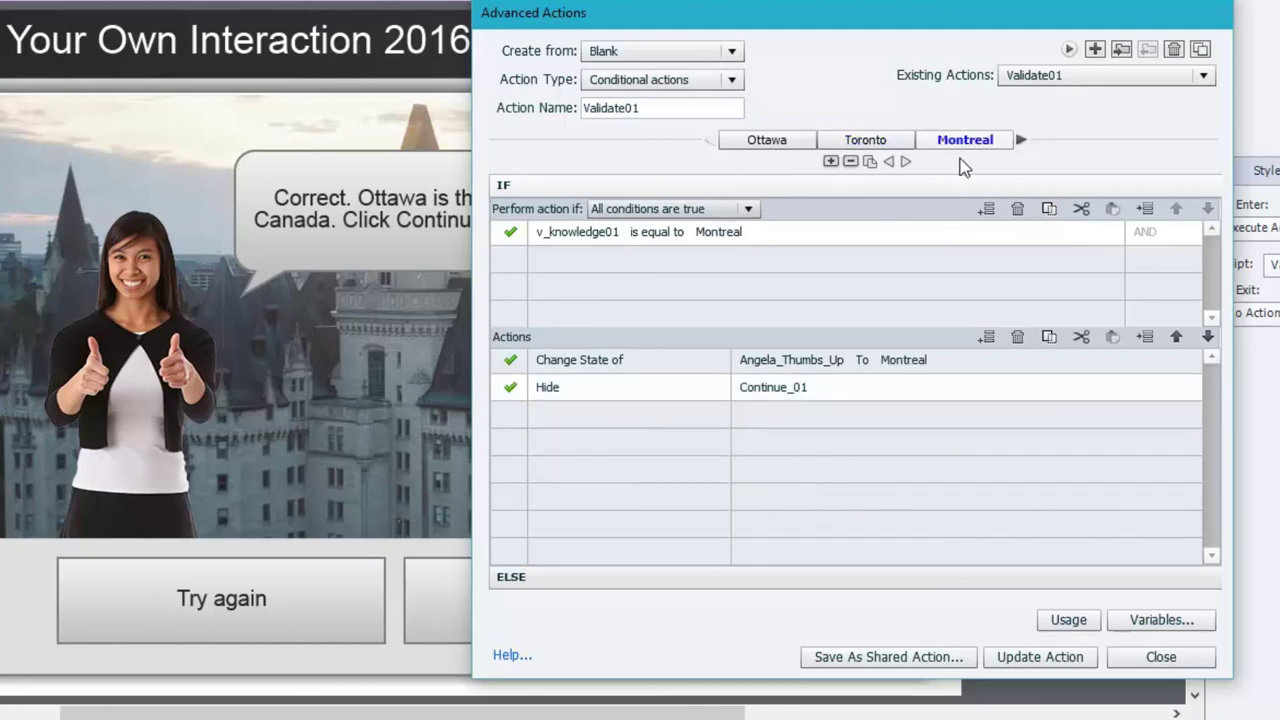
pyautogui.click(597, 425)
pyautogui.scroll(-5, 593, 440)
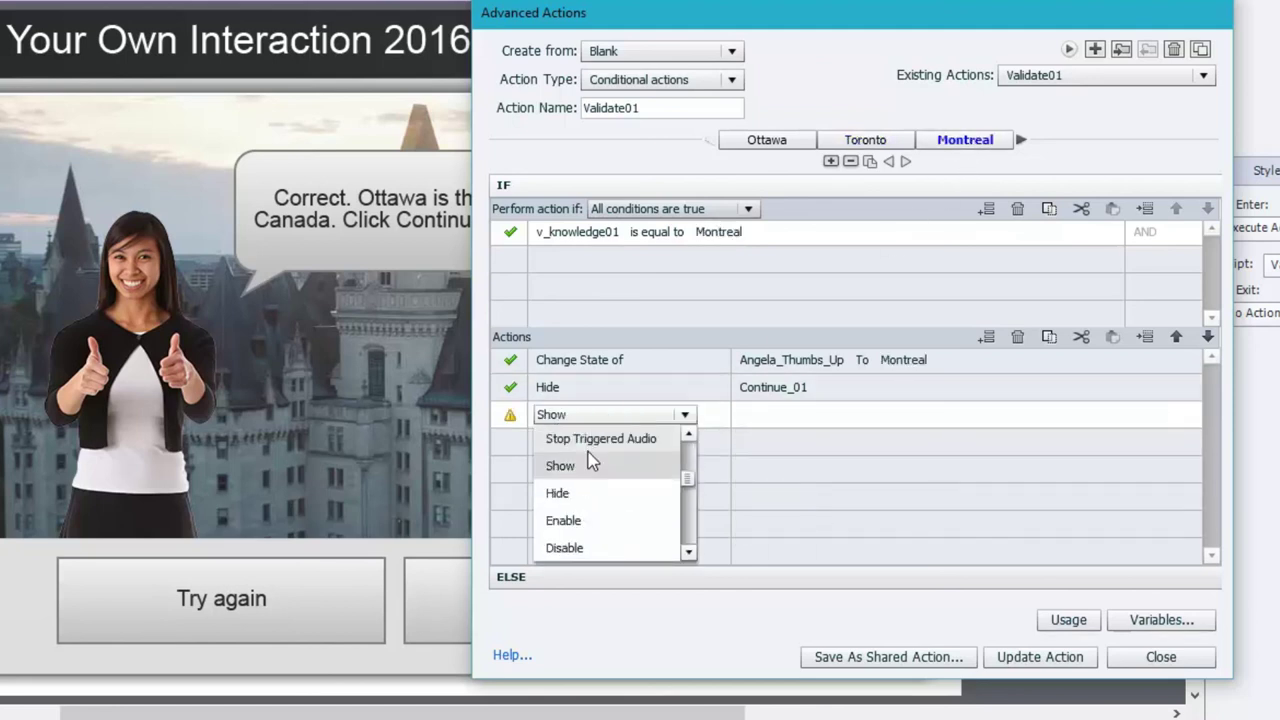
pyautogui.click(580, 463)
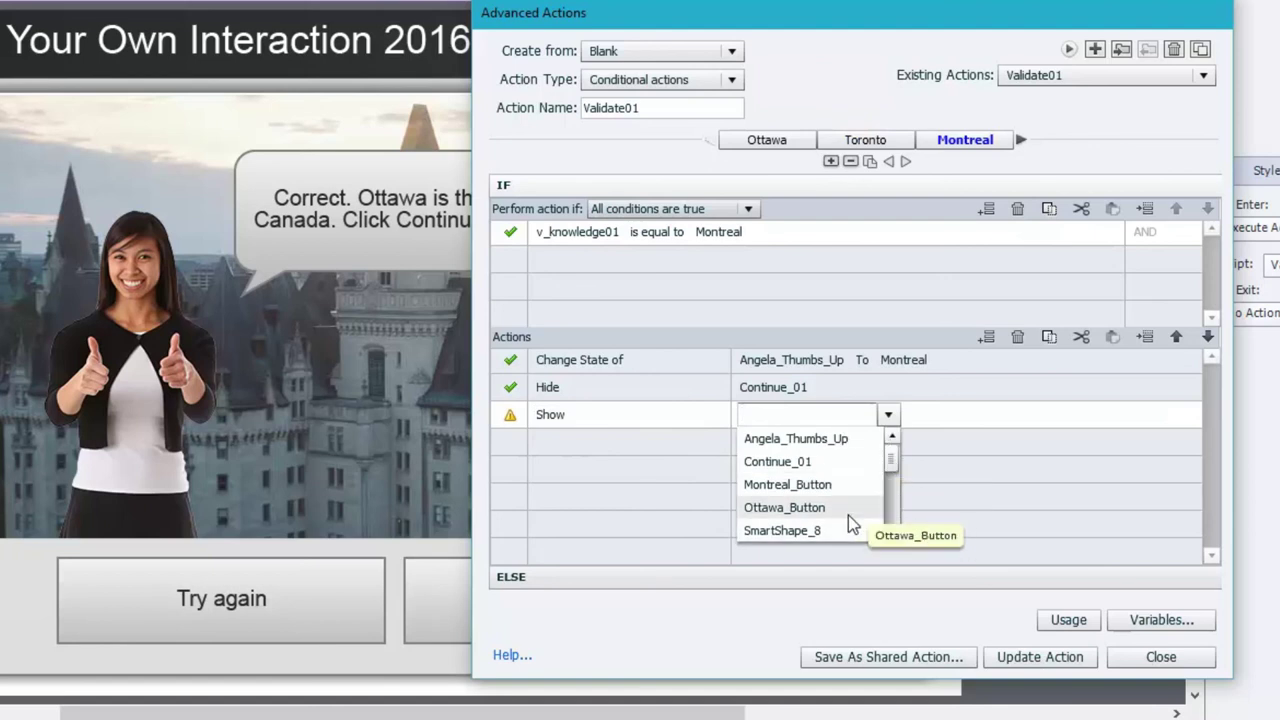
pyautogui.write('tr')
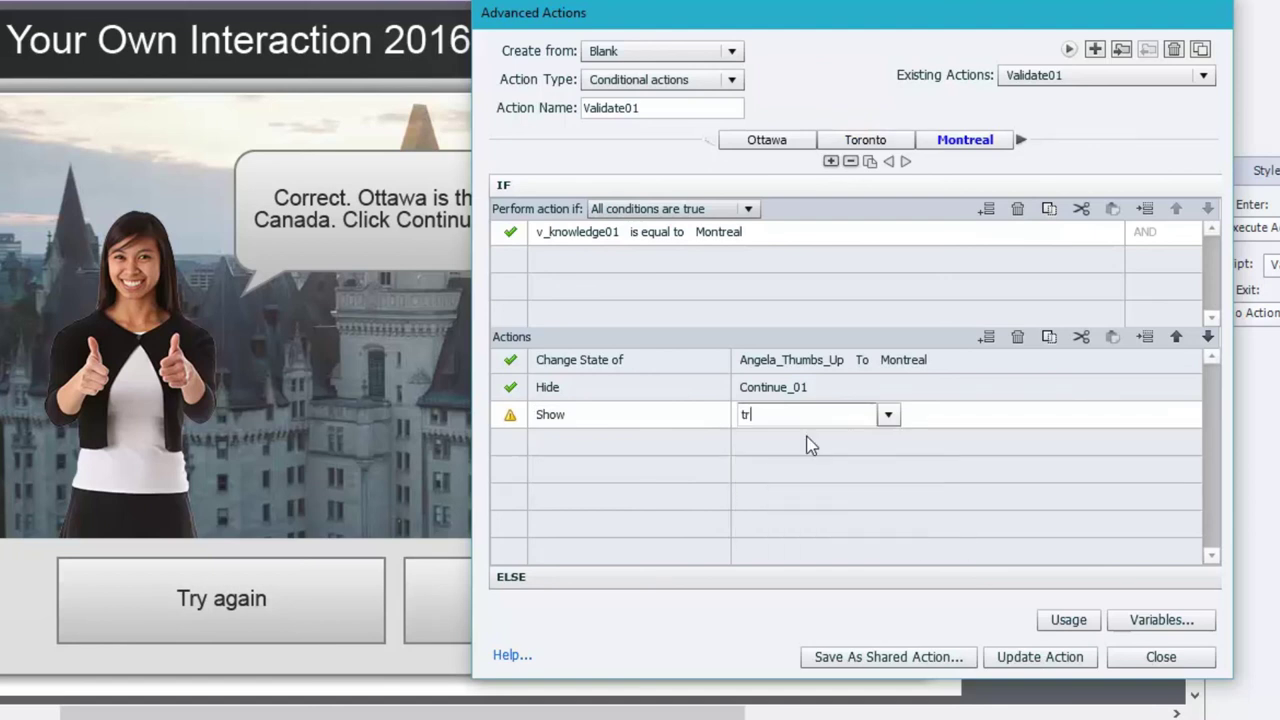
pyautogui.press('Return')
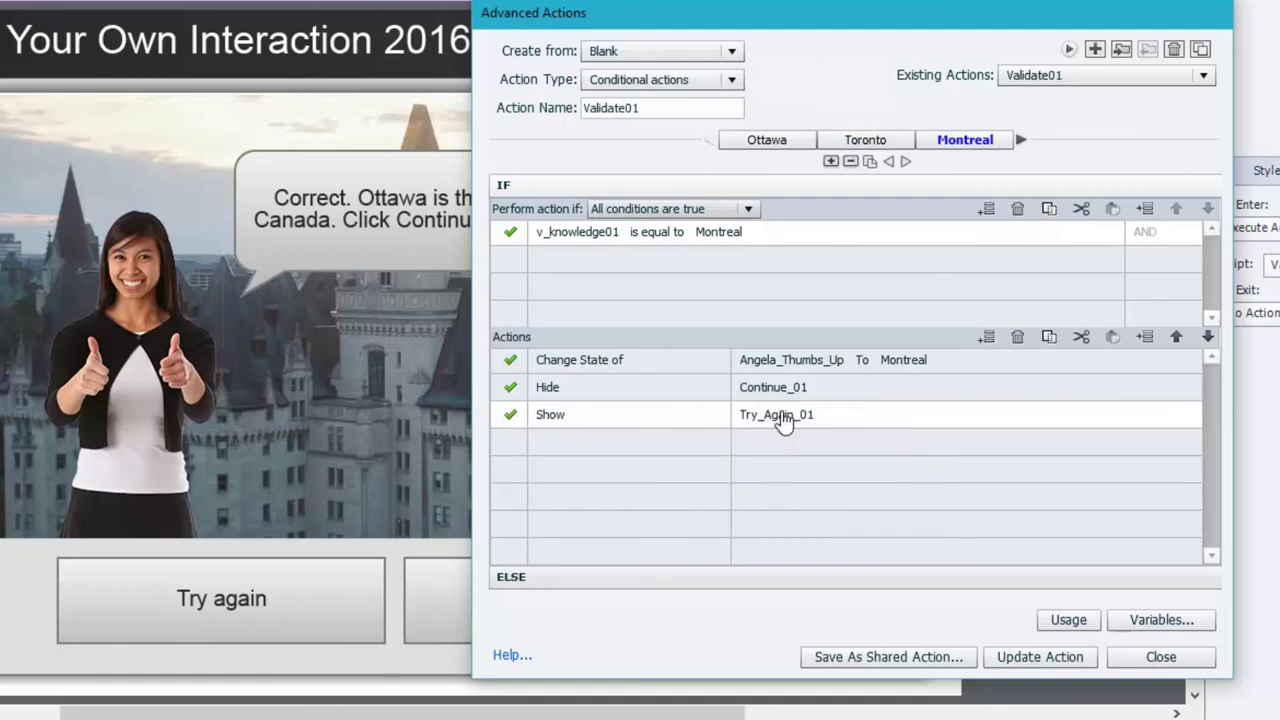
# Add a third action to the Vancouver decision that shows Try_Again_01.
pyautogui.click(1021, 140)
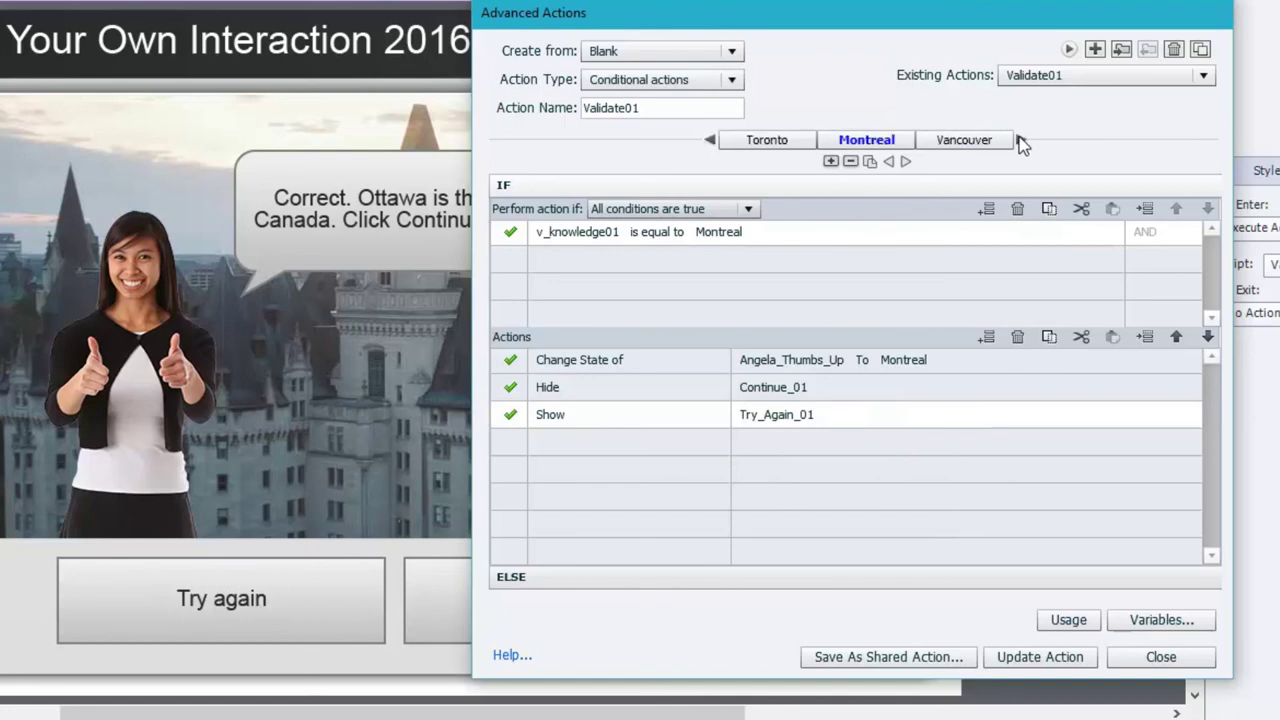
pyautogui.click(950, 148)
pyautogui.click(583, 415)
pyautogui.click(583, 415)
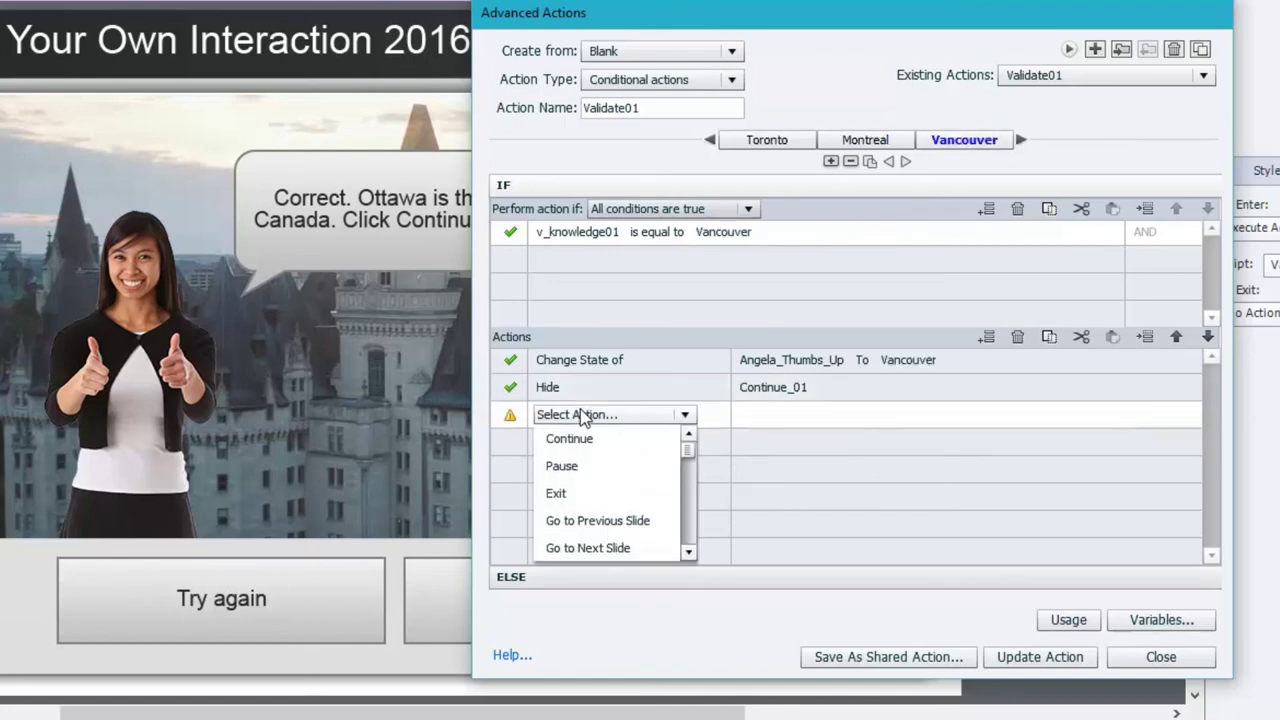
pyautogui.moveTo(689, 457); pyautogui.dragTo(691, 468)
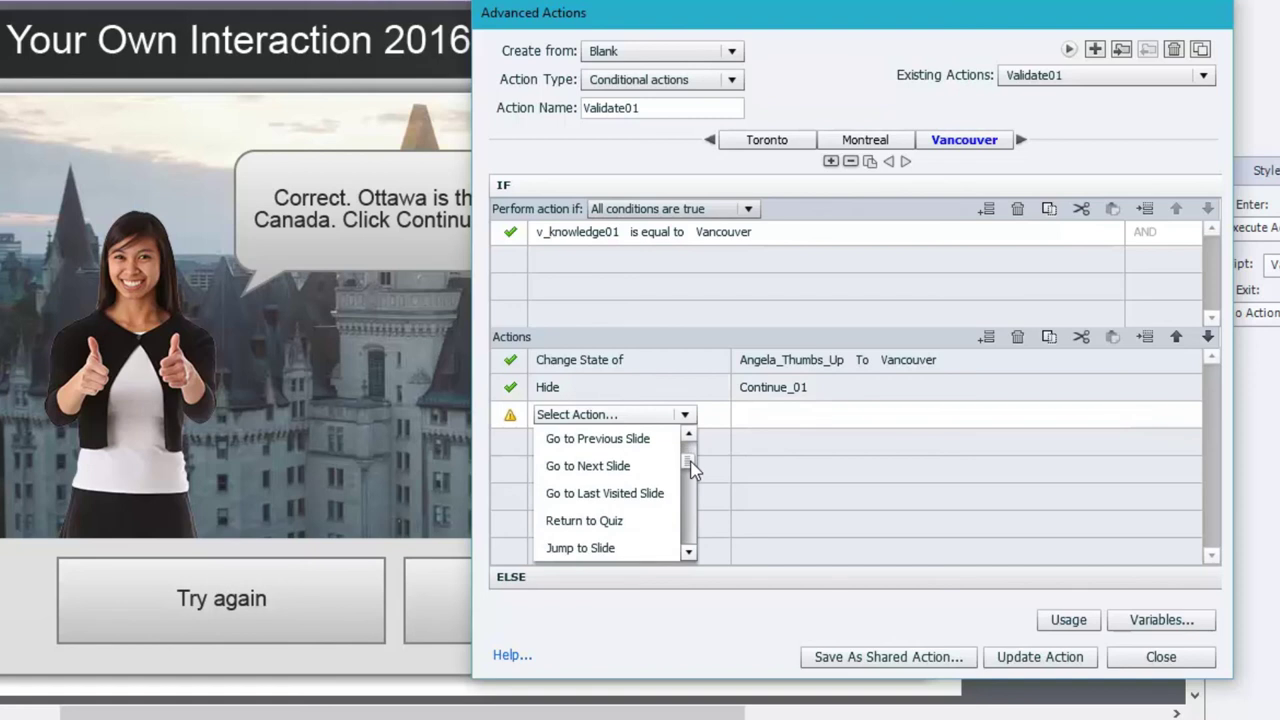
pyautogui.scroll(-4, 628, 508)
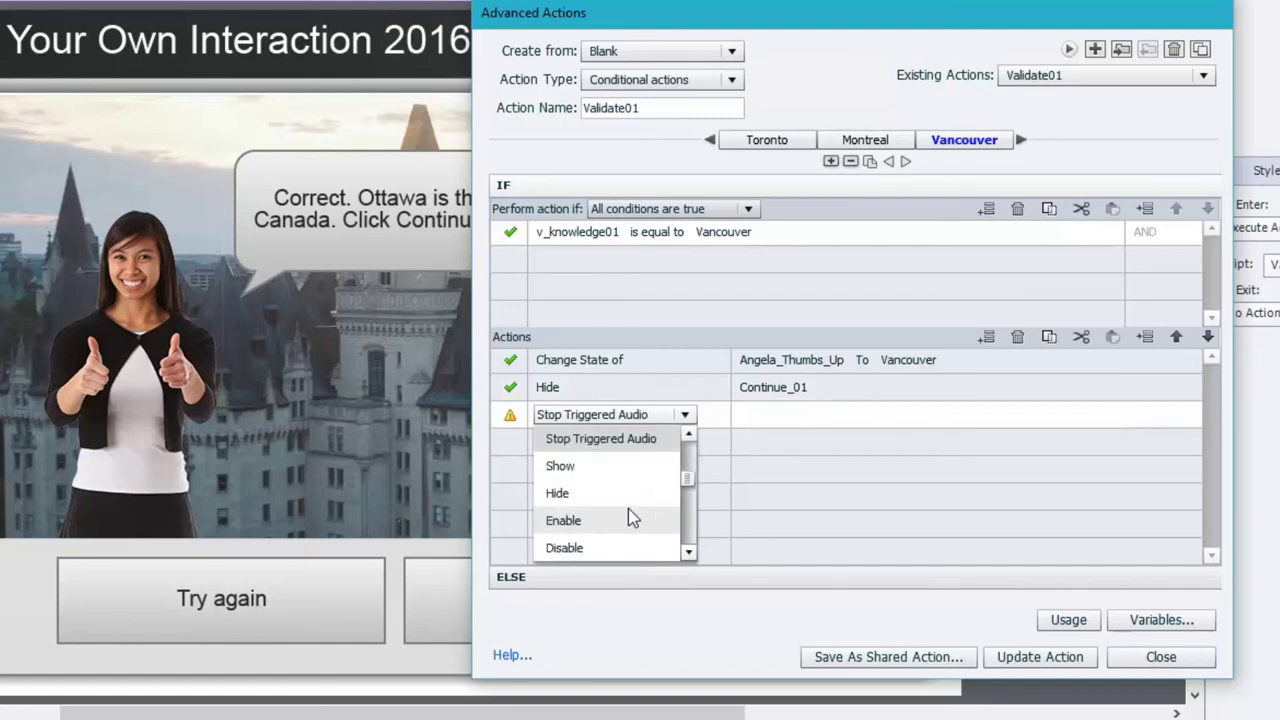
pyautogui.click(578, 465)
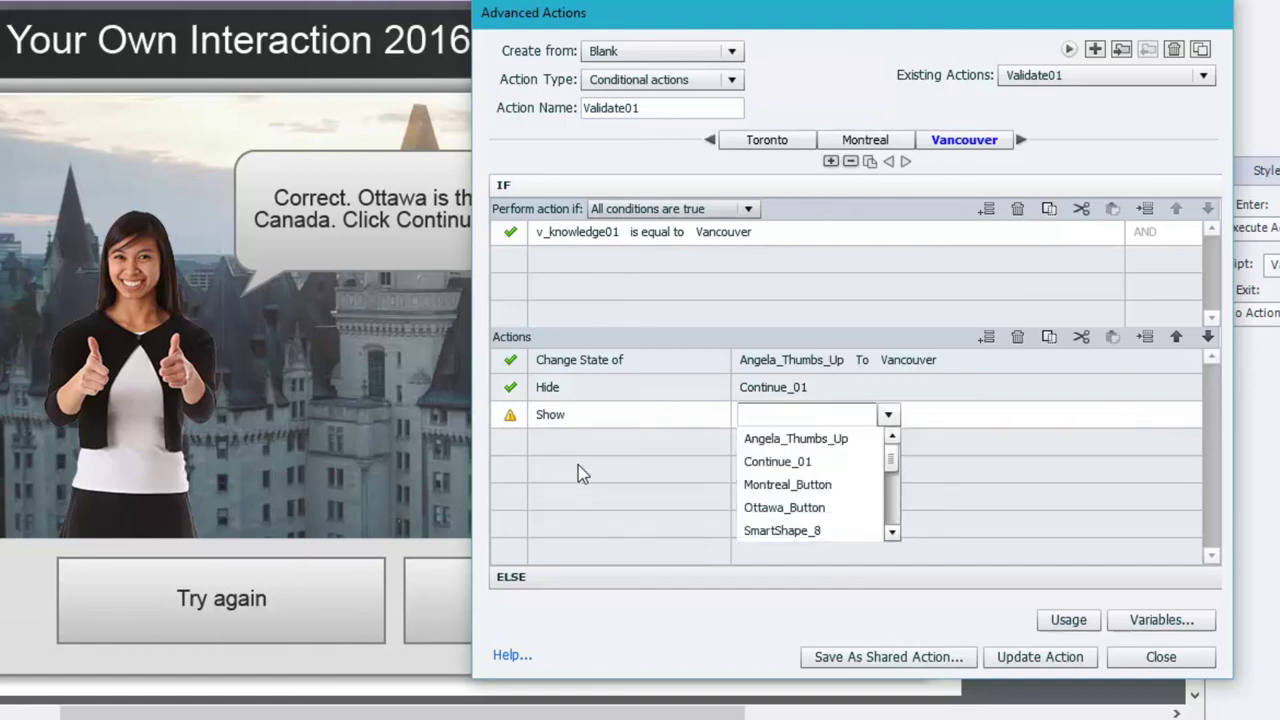
pyautogui.write('tr')
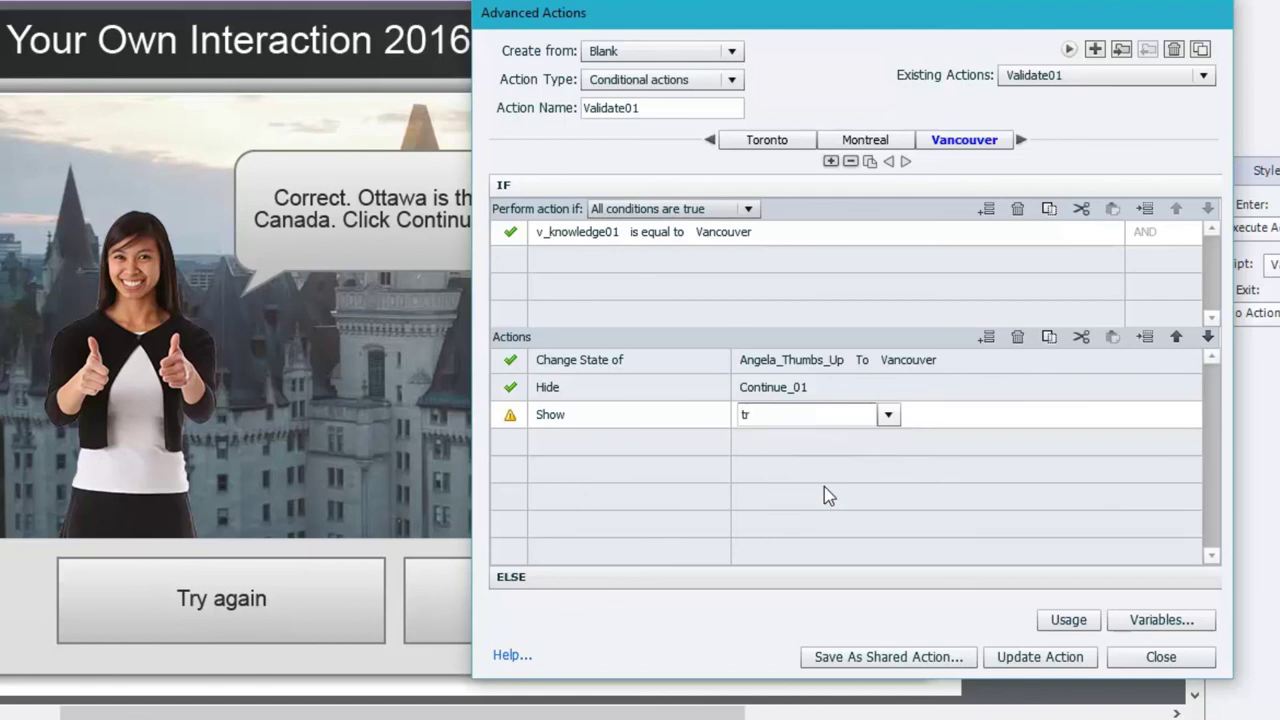
pyautogui.click(820, 462)
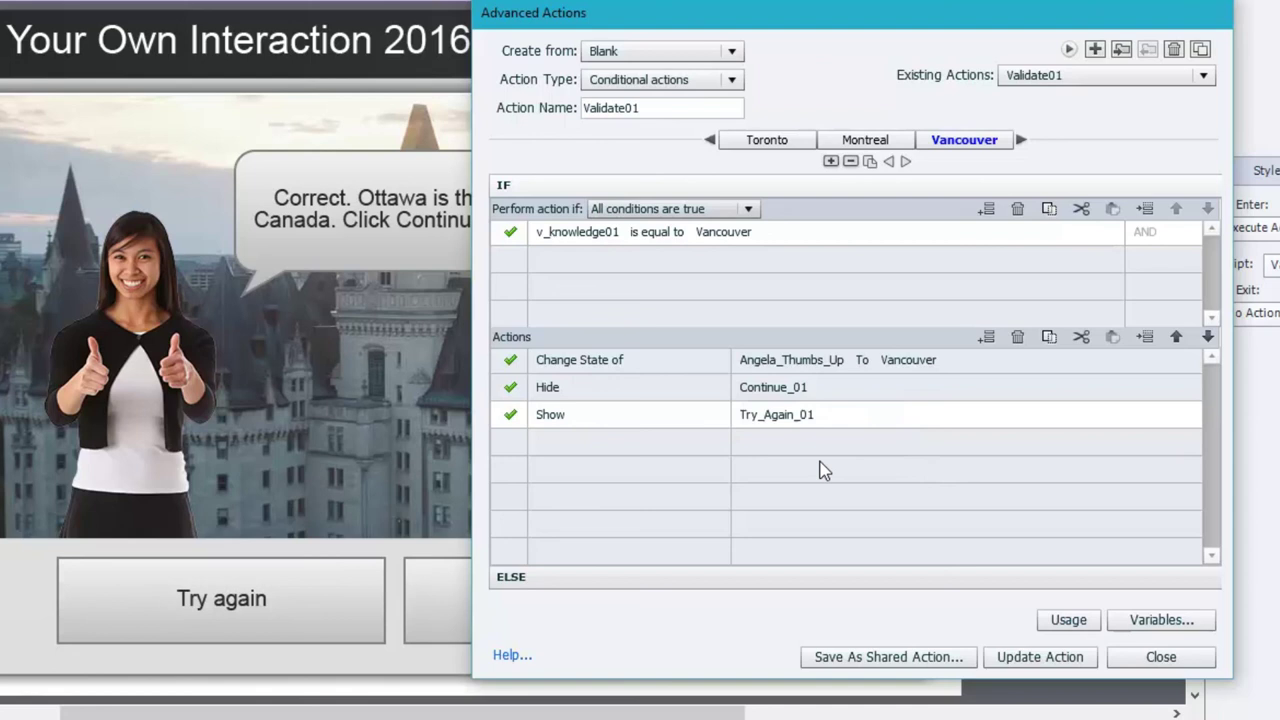
# Update the Validate01 script with the edited decisions and close the Advanced Actions dialog.
pyautogui.click(1000, 657)
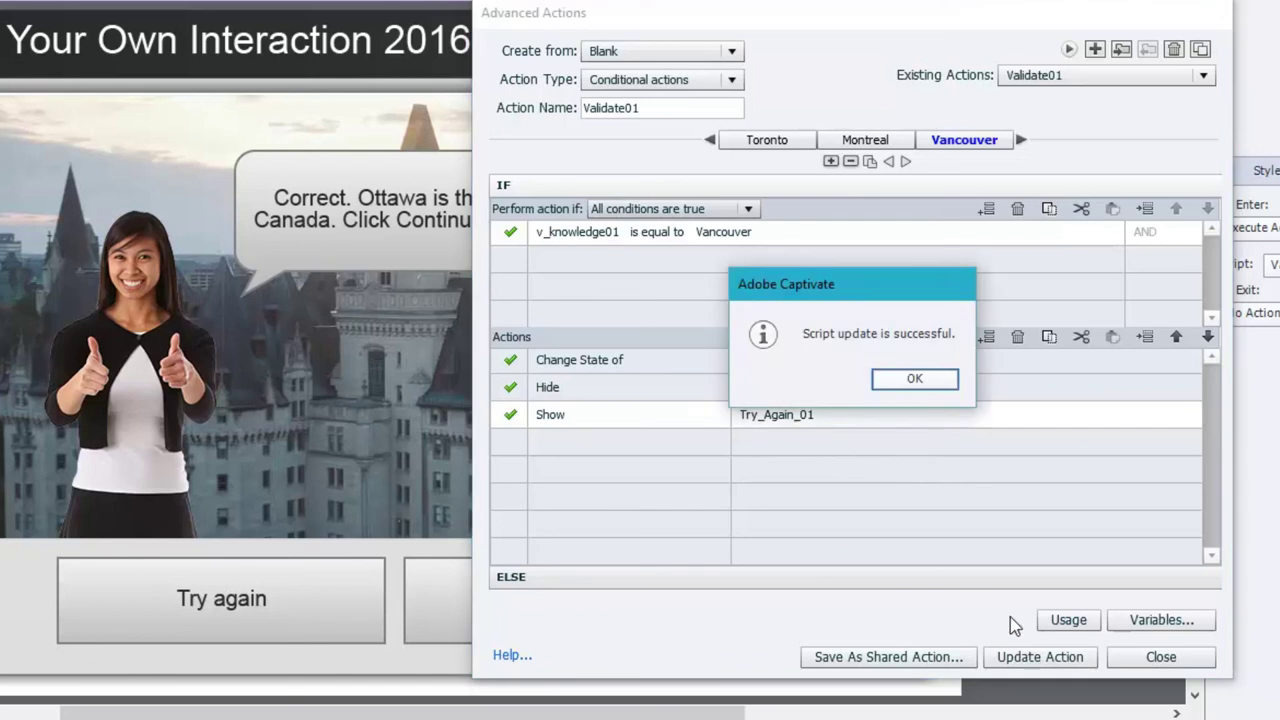
pyautogui.click(913, 378)
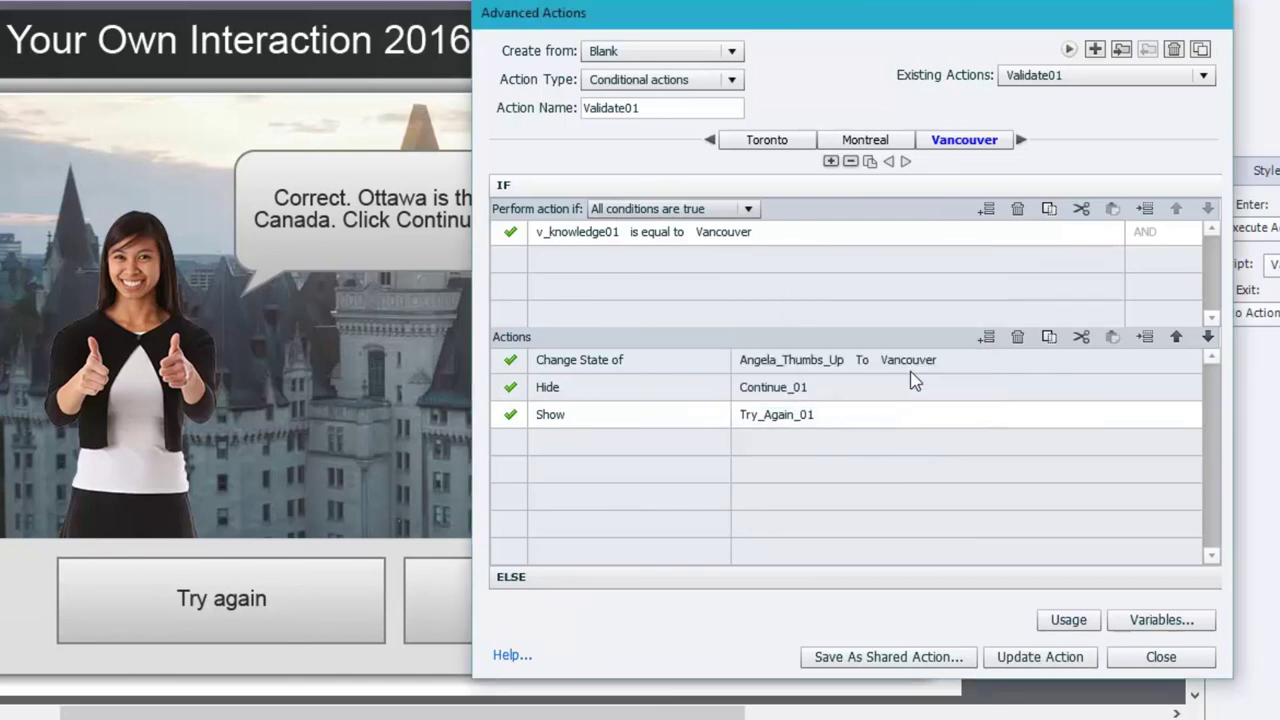
pyautogui.click(1160, 656)
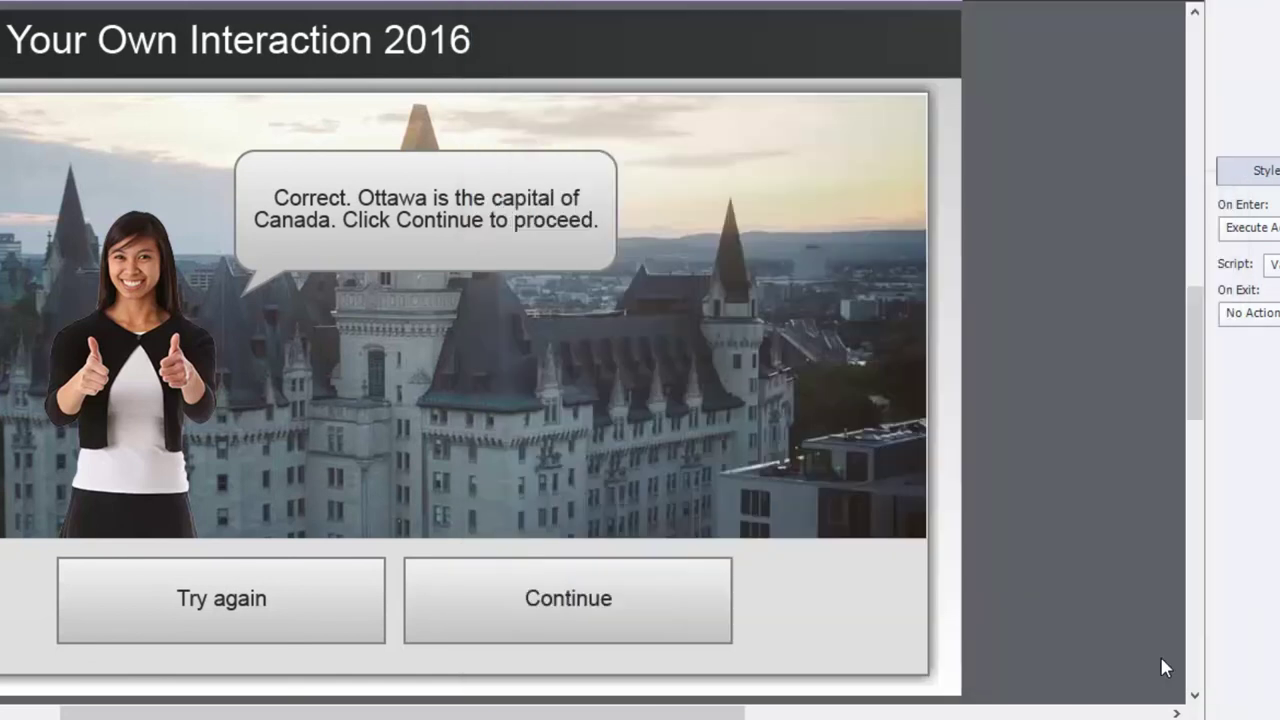
# Center the Continue and Try again buttons horizontally on the Feedback slide, stacking one on the other.
pyautogui.click(463, 588)
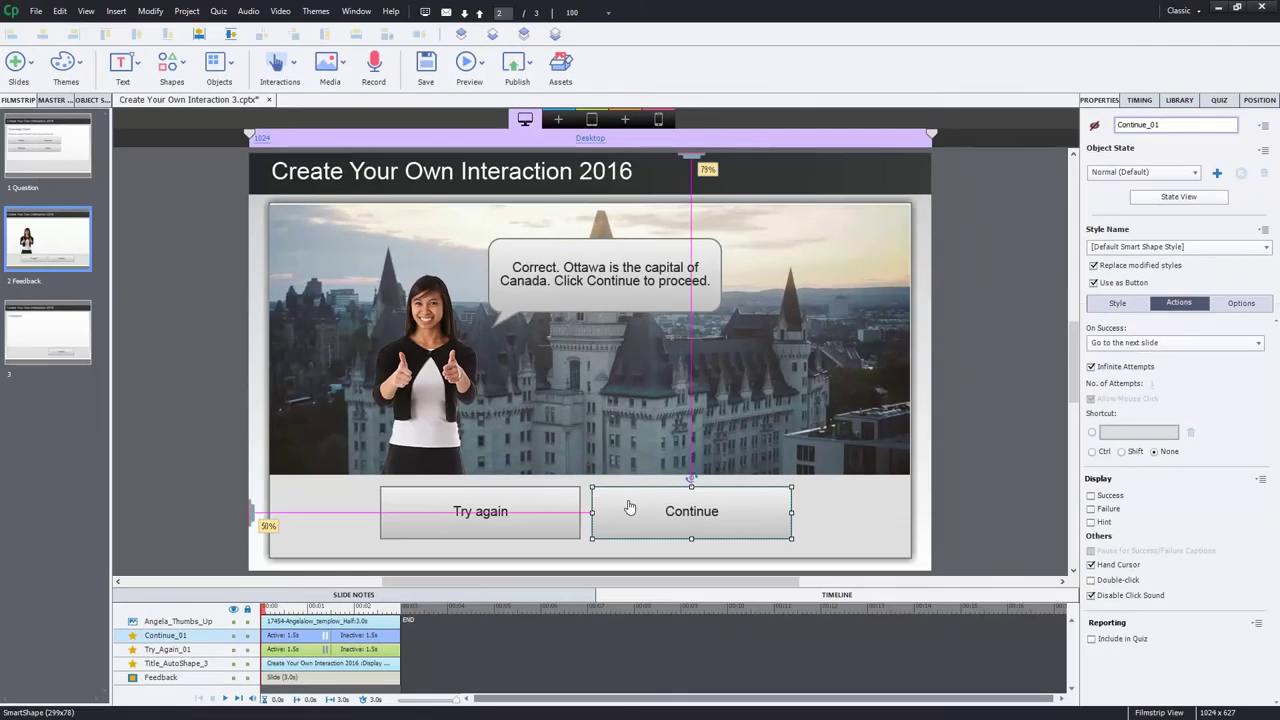
pyautogui.keyDown('shift'); pyautogui.click(535, 506); pyautogui.keyUp('shift')
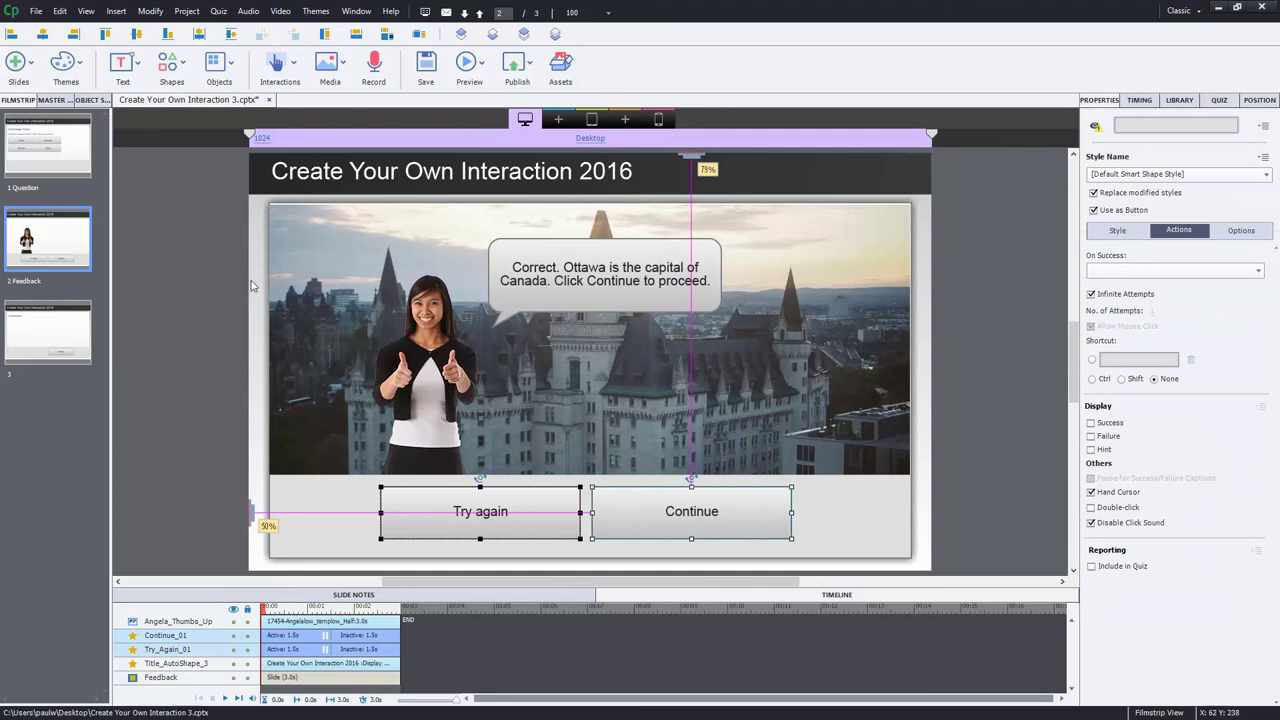
pyautogui.click(200, 34)
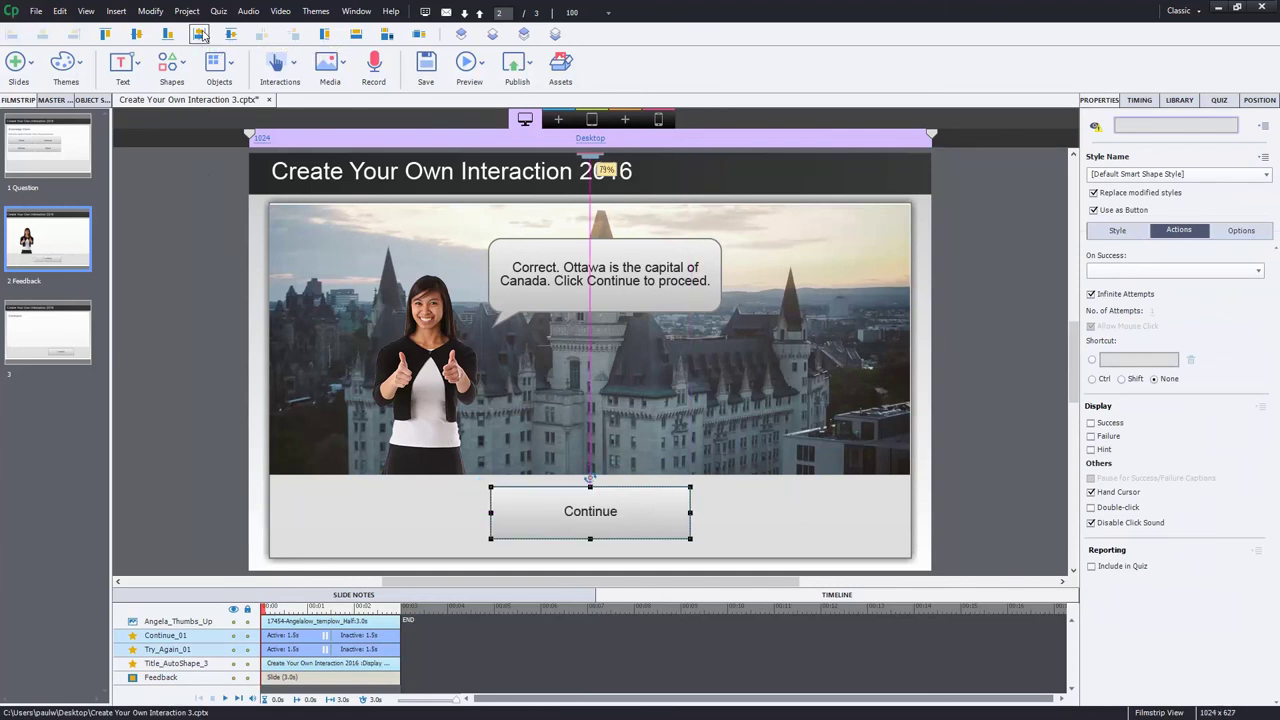
pyautogui.click(976, 404)
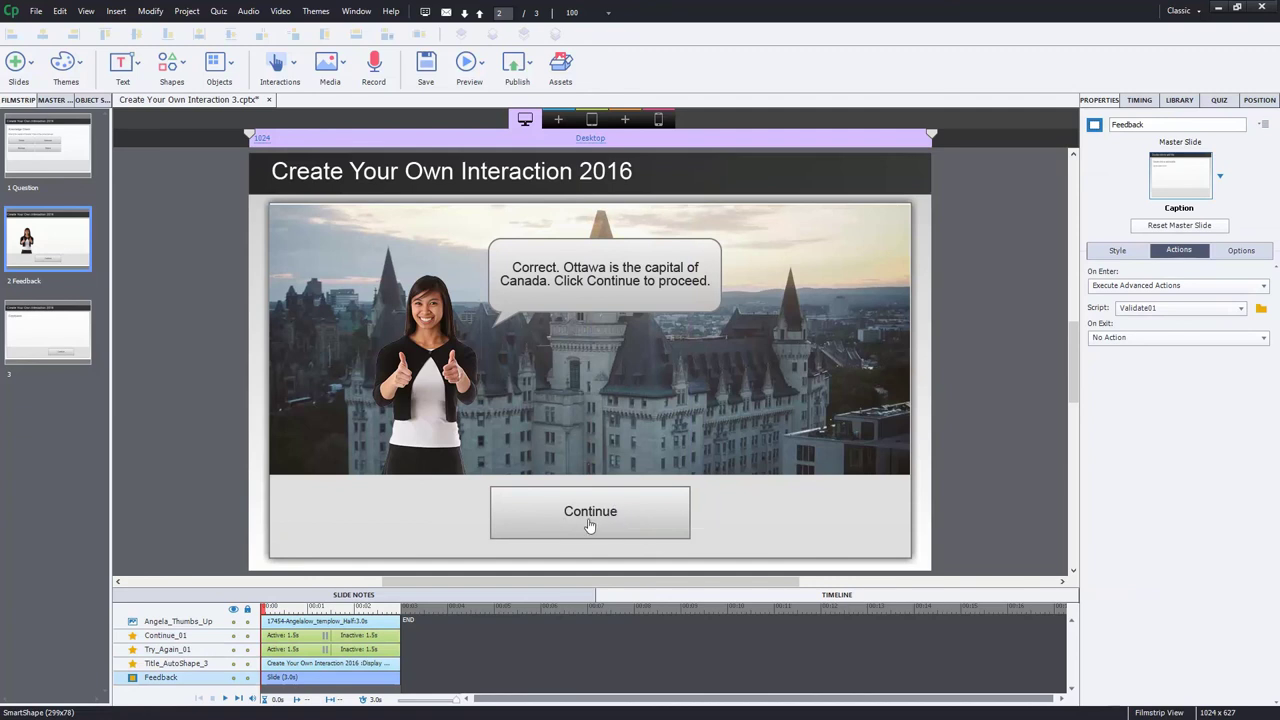
# Preview the whole project in the browser starting from the Question slide, then close the preview.
pyautogui.click(65, 143)
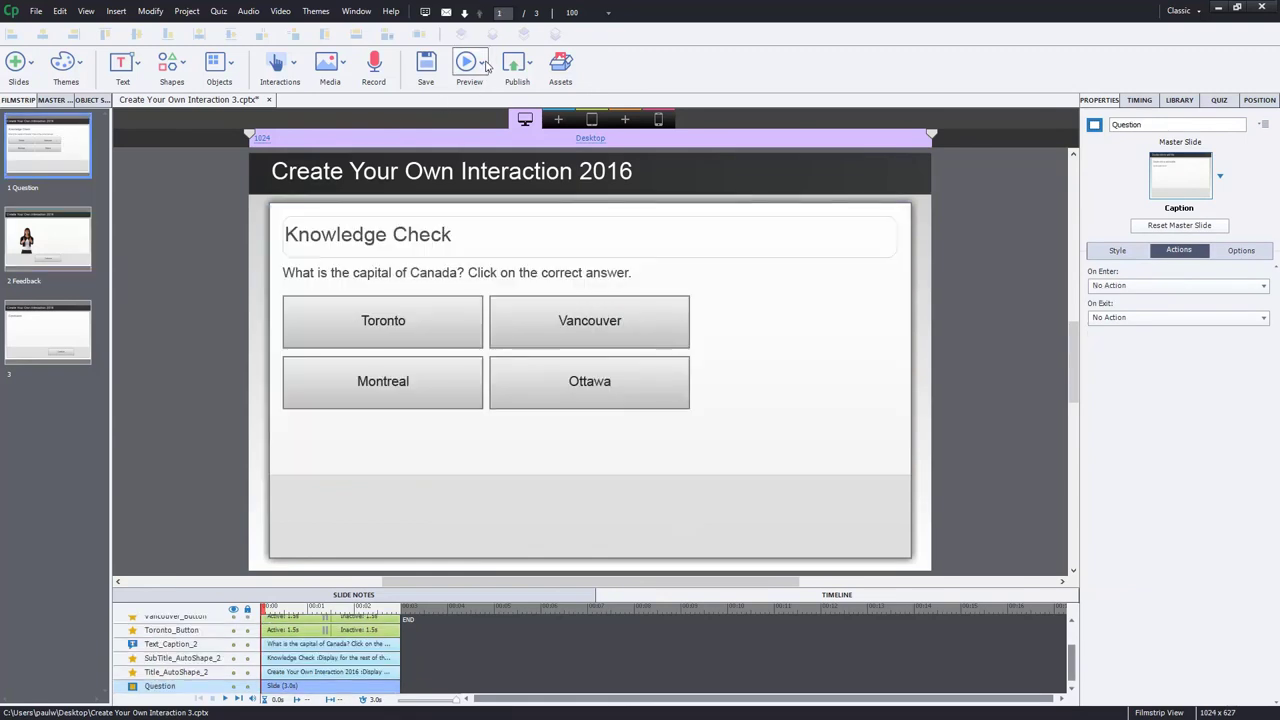
pyautogui.click(485, 64)
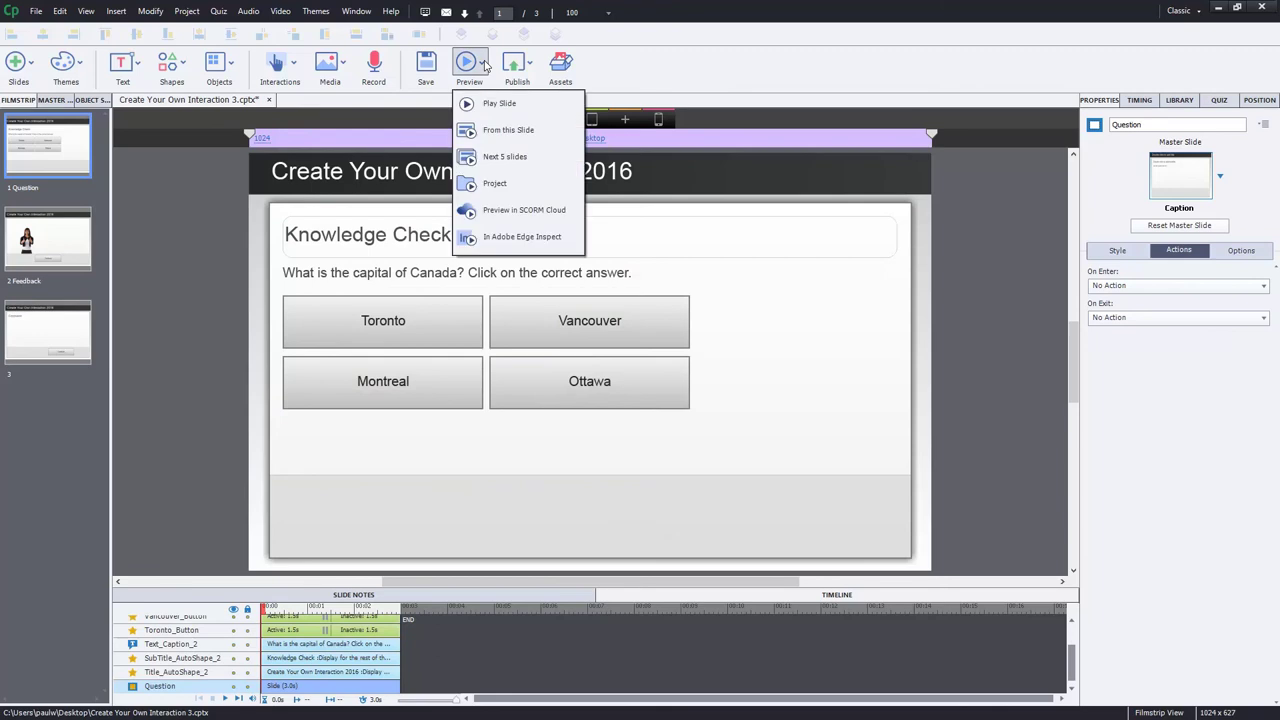
pyautogui.click(493, 184)
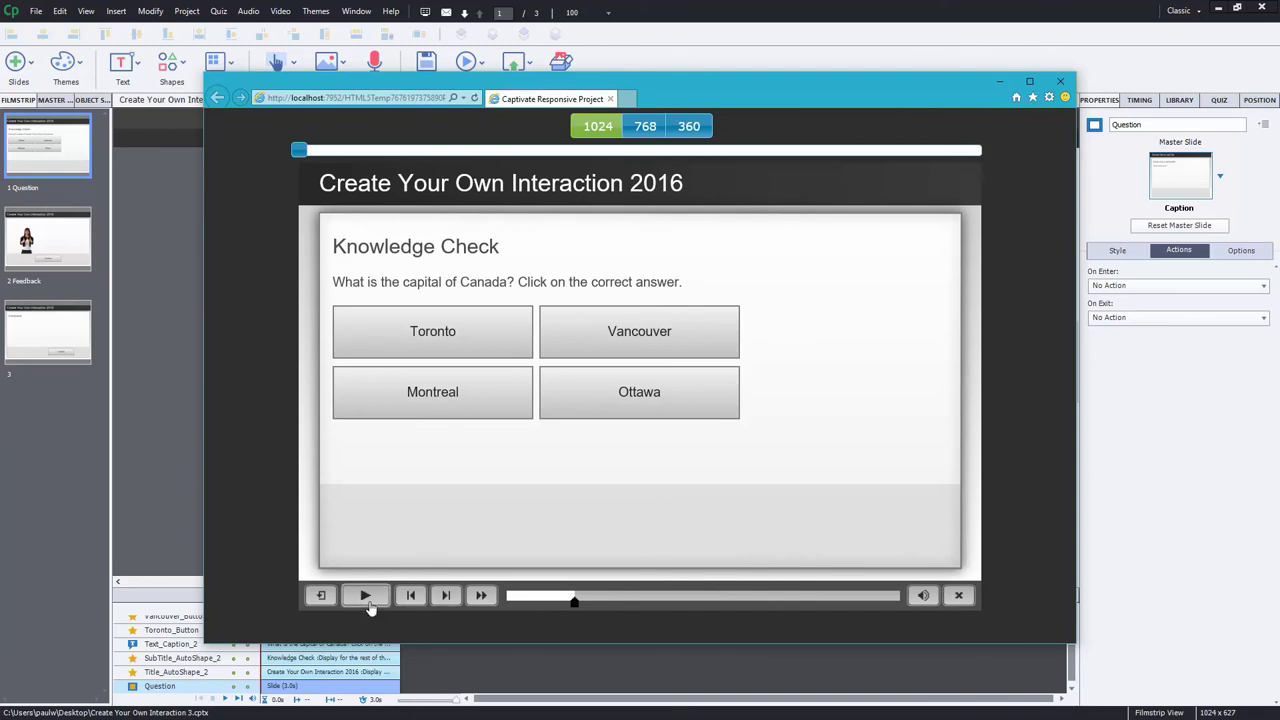
pyautogui.click(1060, 81)
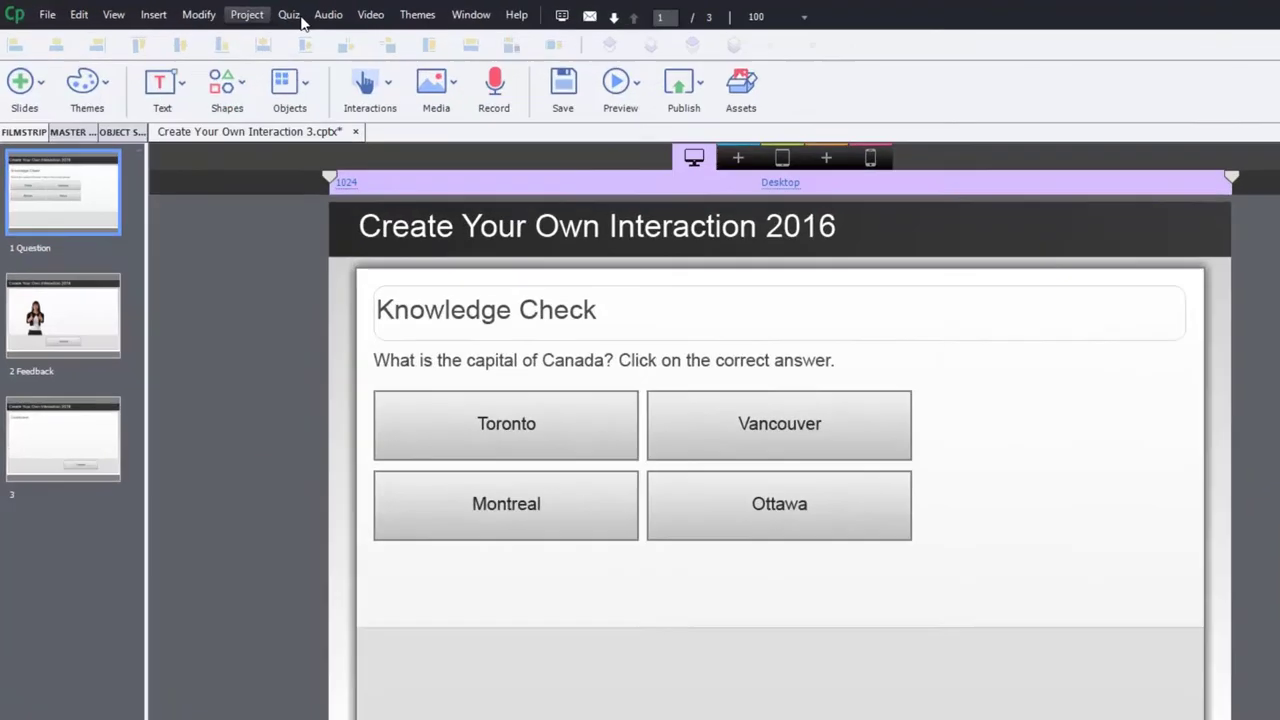
# Turn off Show Playback Control in the project's Skin Editor and close the editor.
pyautogui.click(190, 12)
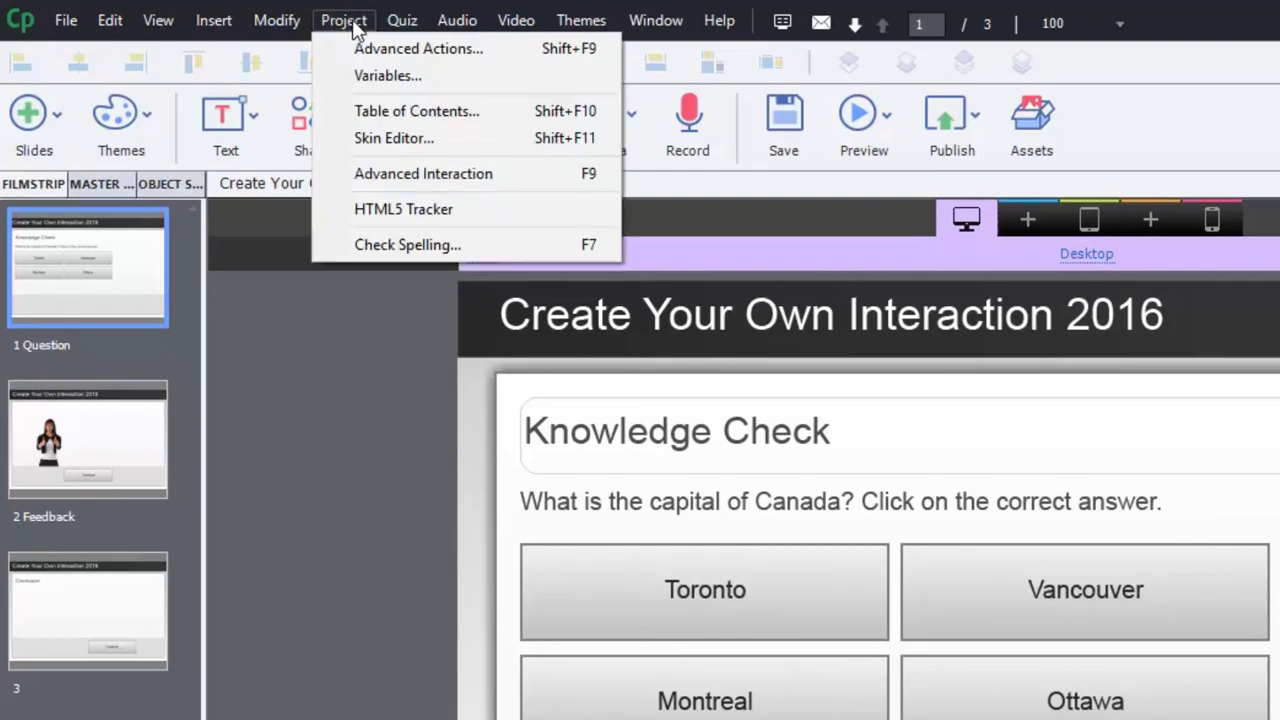
pyautogui.click(363, 142)
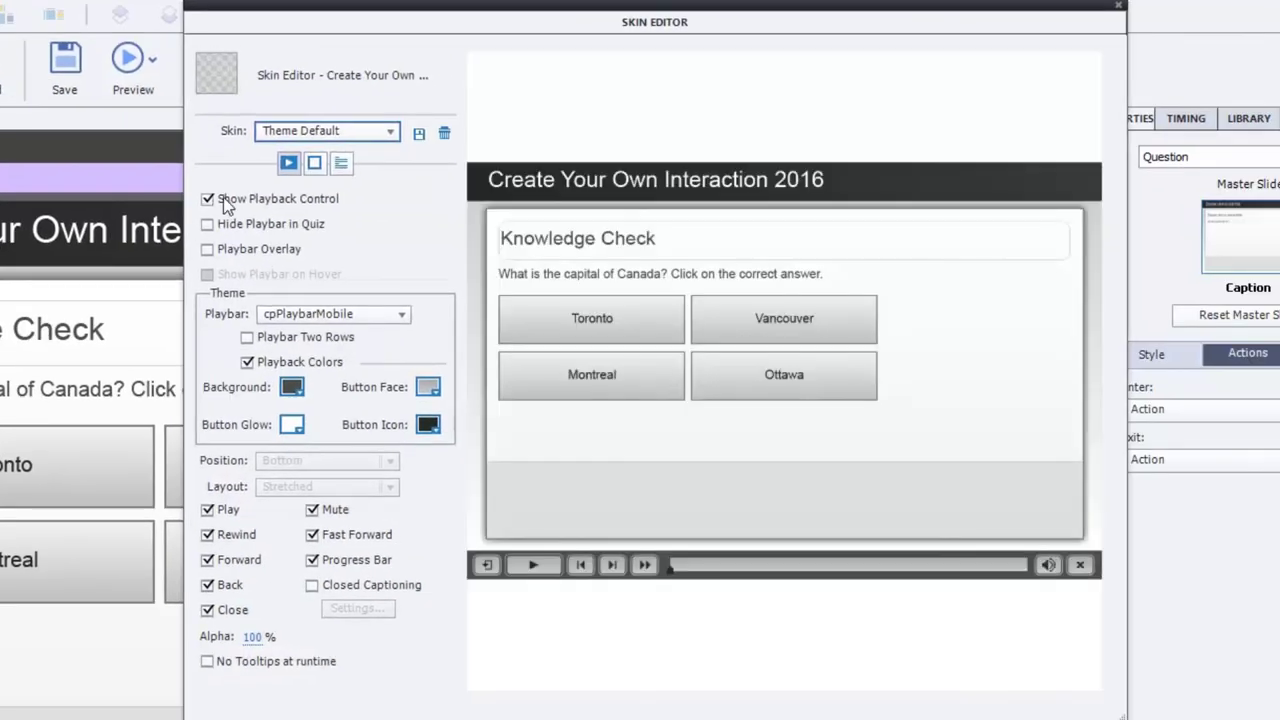
pyautogui.click(221, 198)
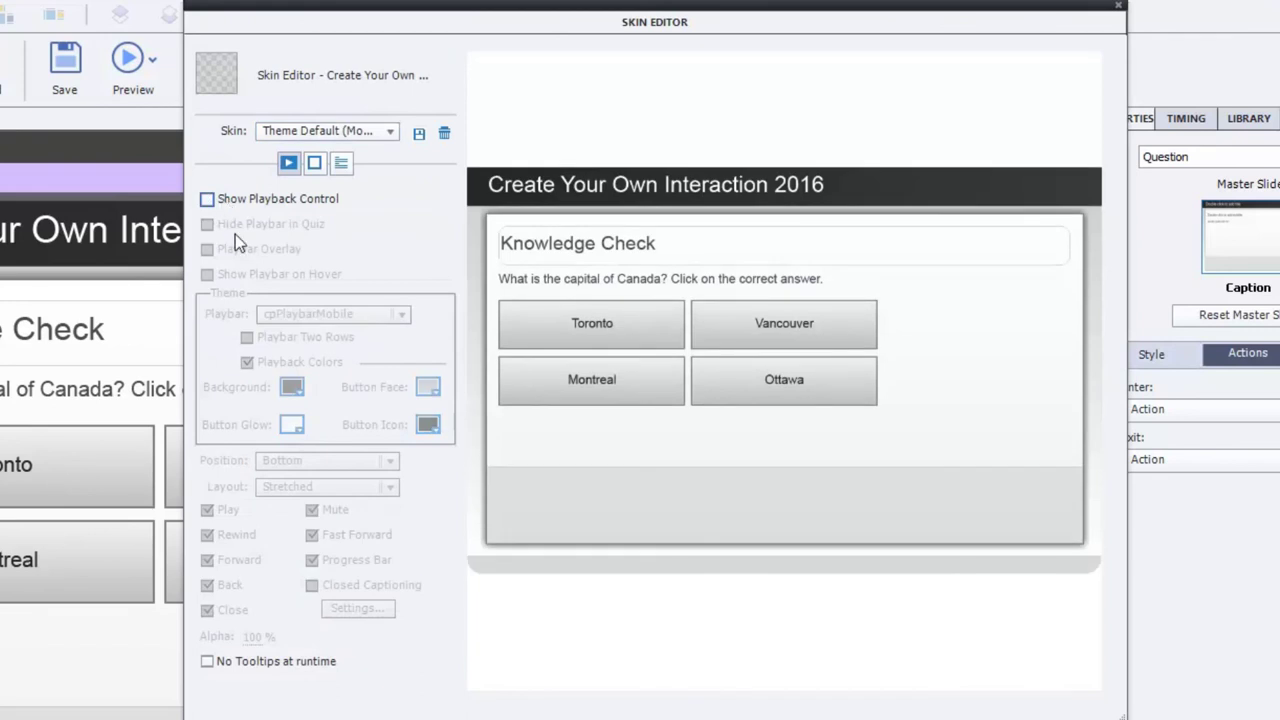
pyautogui.click(1119, 7)
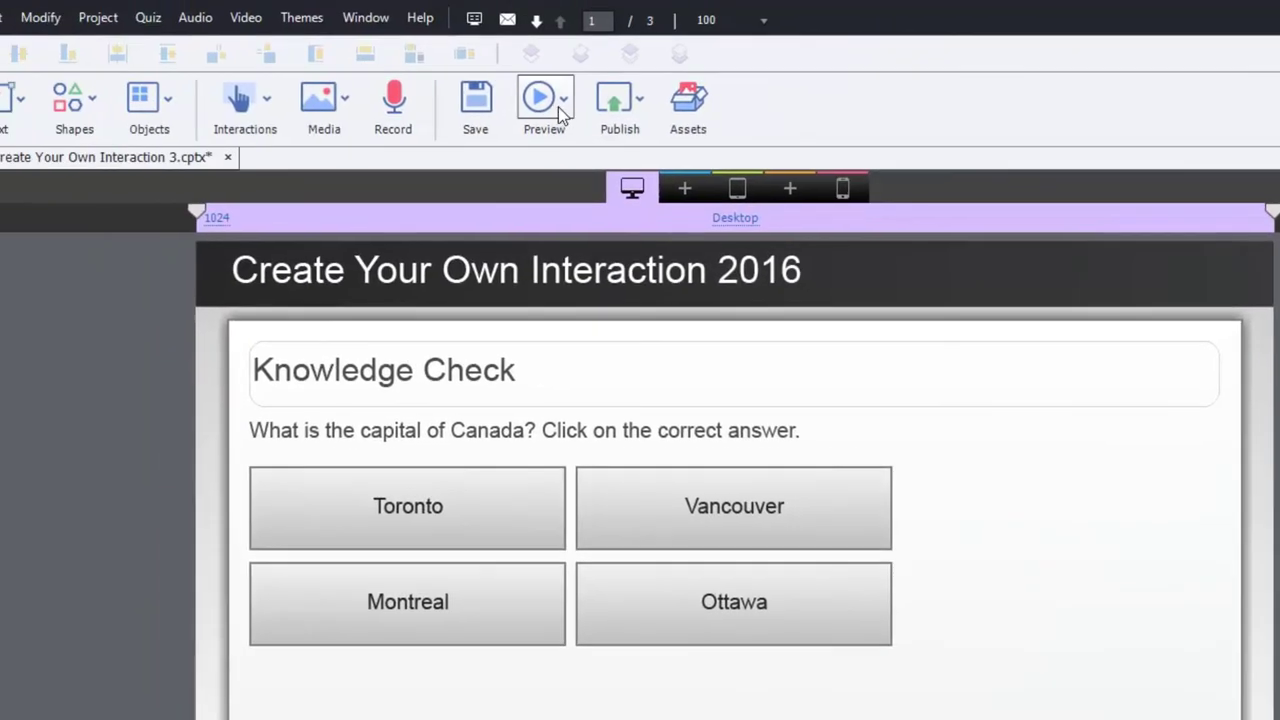
# Preview the project and test the Vancouver, Montreal and Ottawa answers, using Try again to return to the question after each wrong answer.
pyautogui.click(311, 84)
pyautogui.click(597, 287)
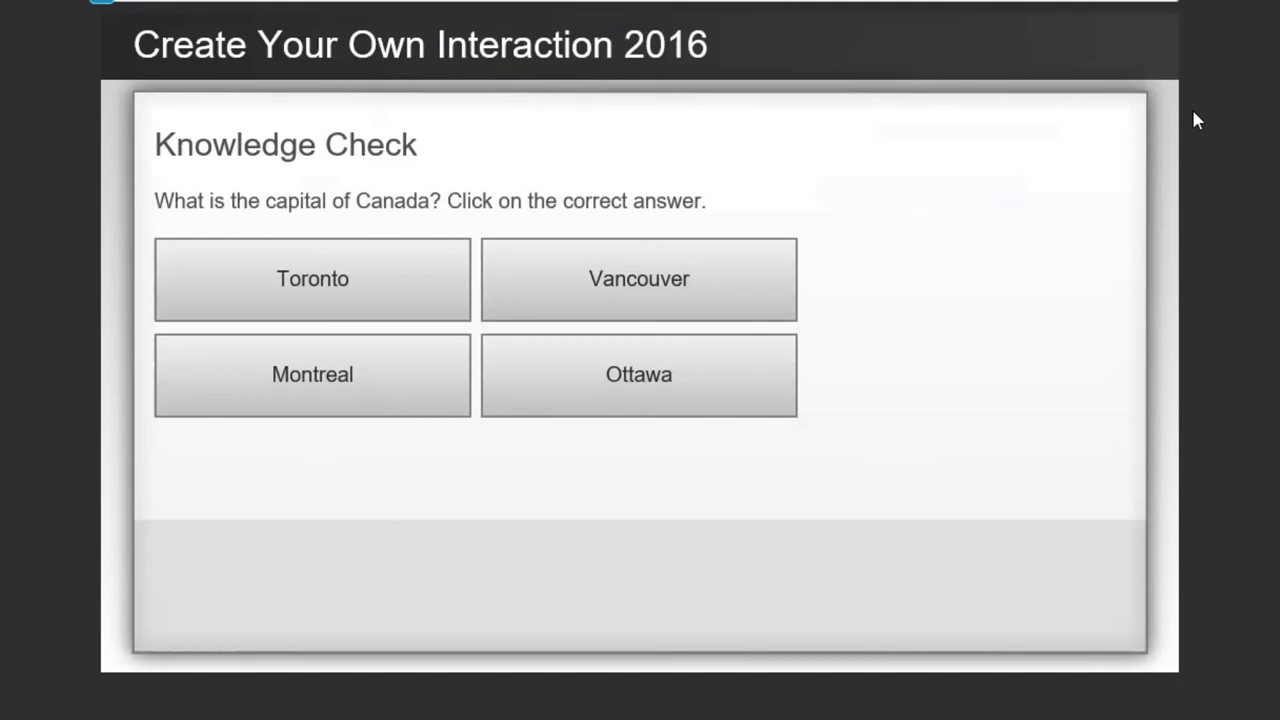
pyautogui.click(645, 286)
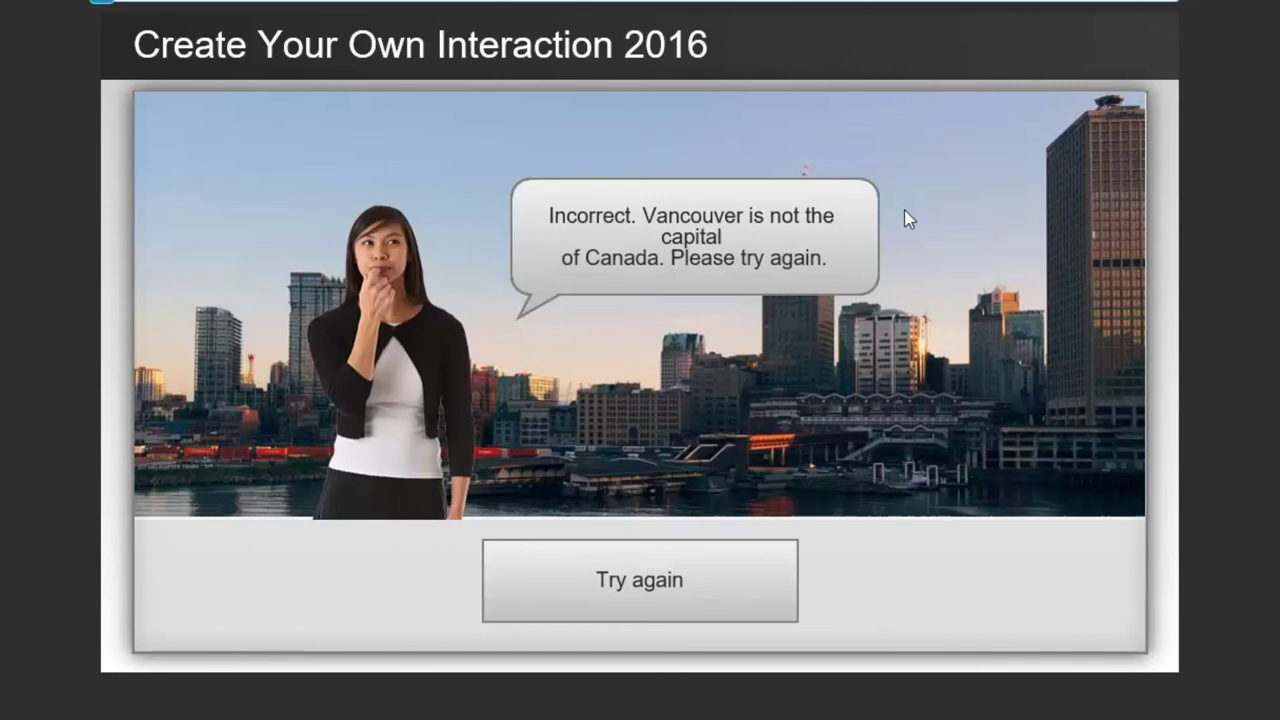
pyautogui.click(684, 600)
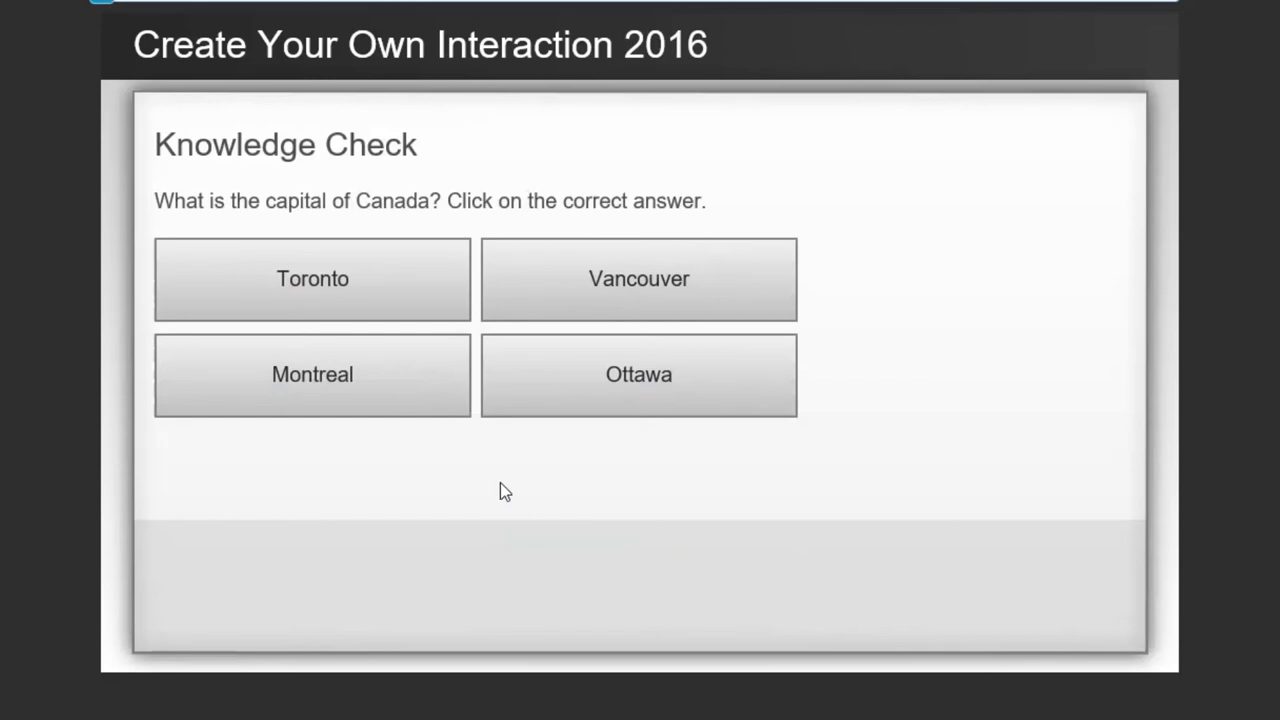
pyautogui.click(308, 390)
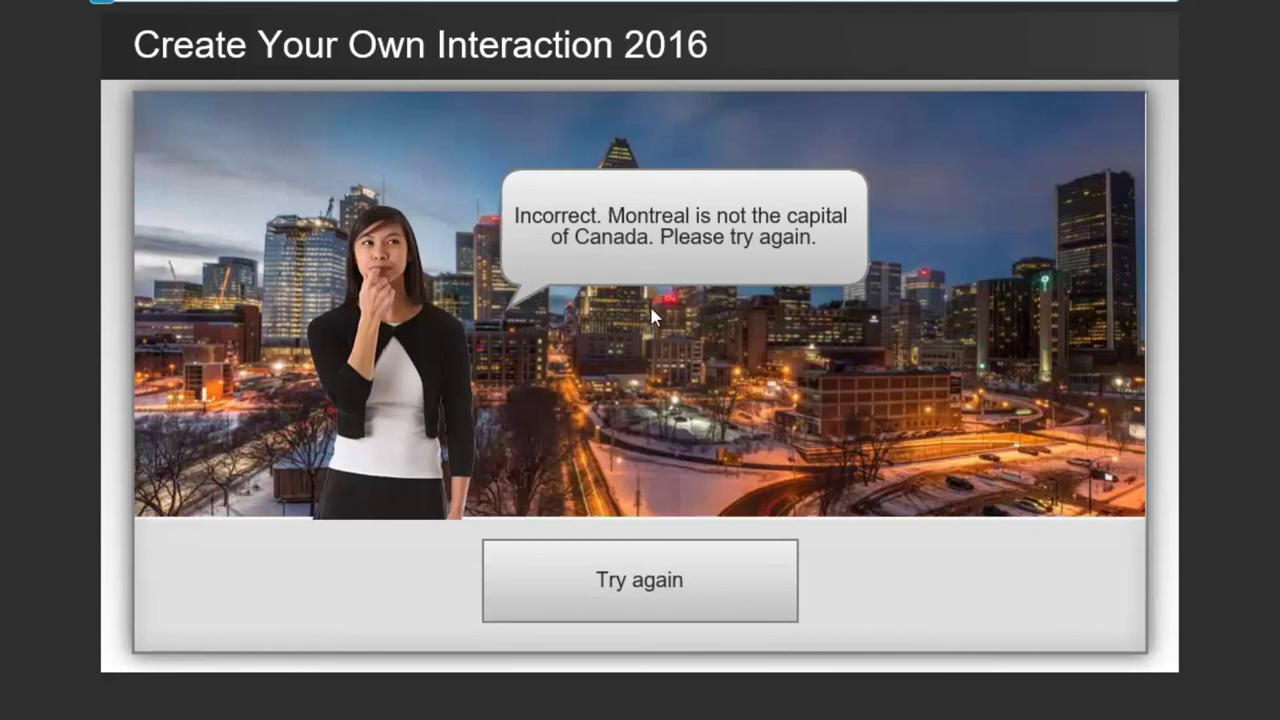
pyautogui.click(689, 592)
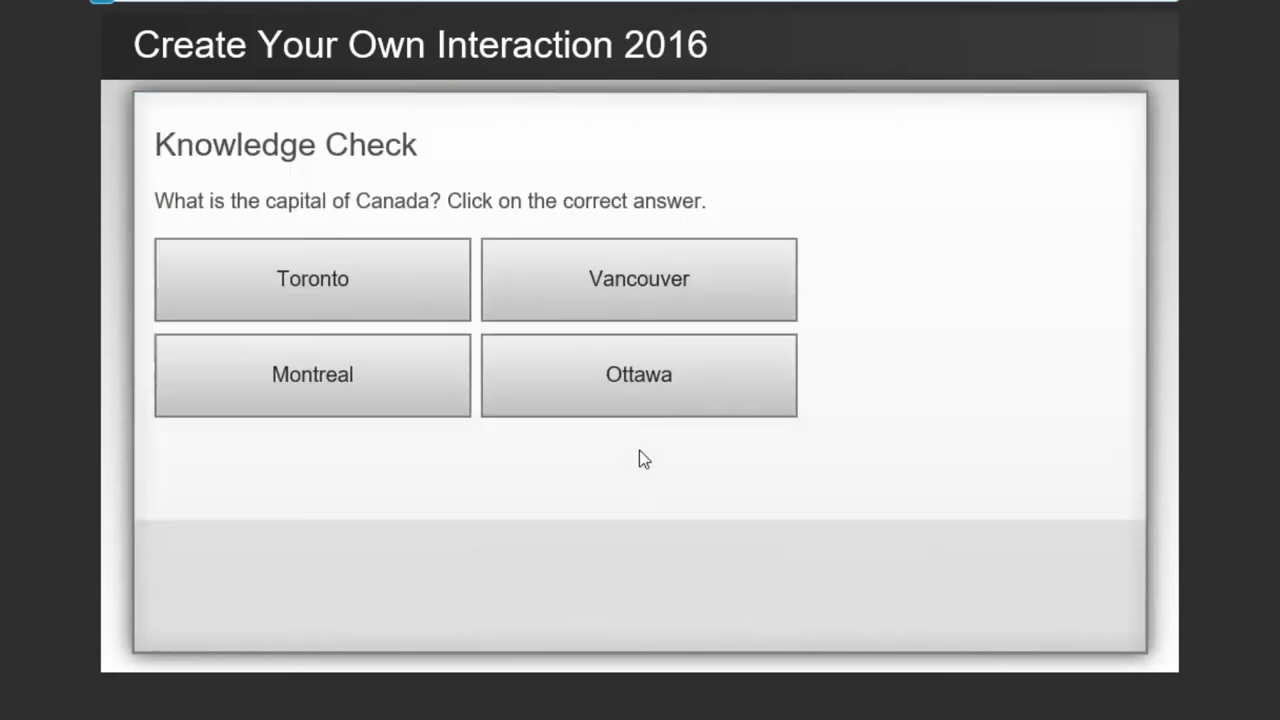
pyautogui.click(645, 379)
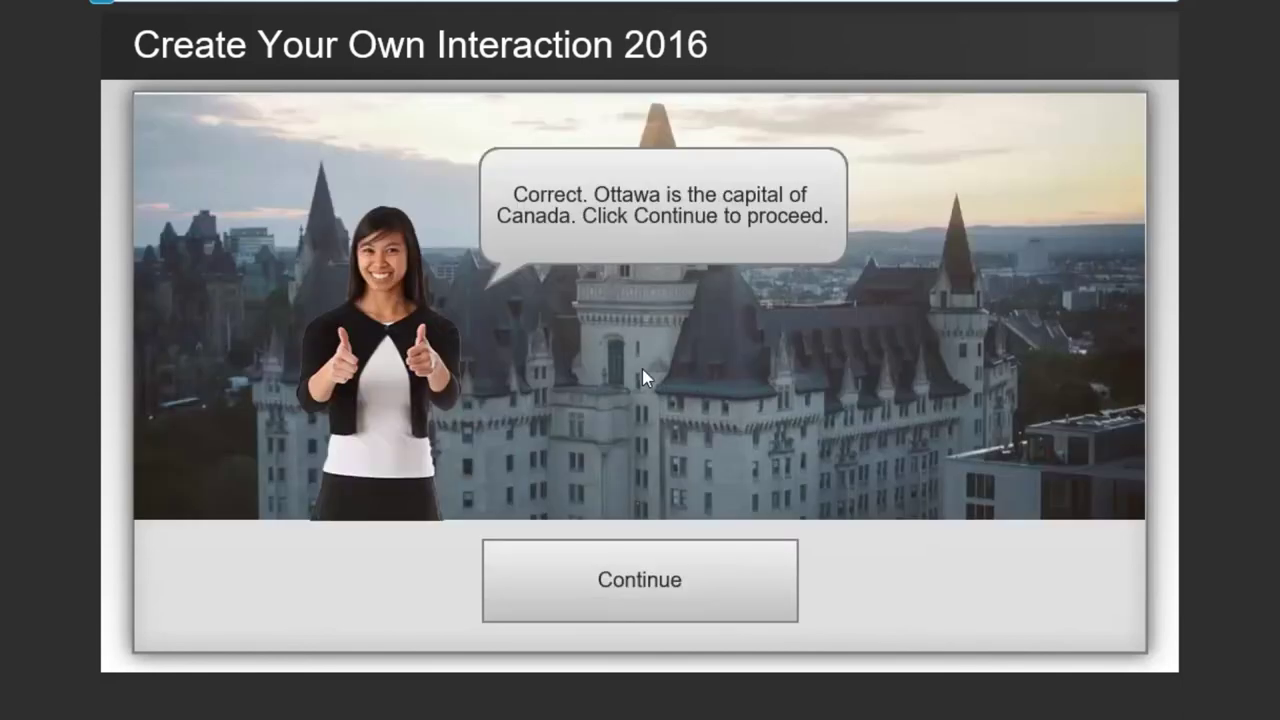